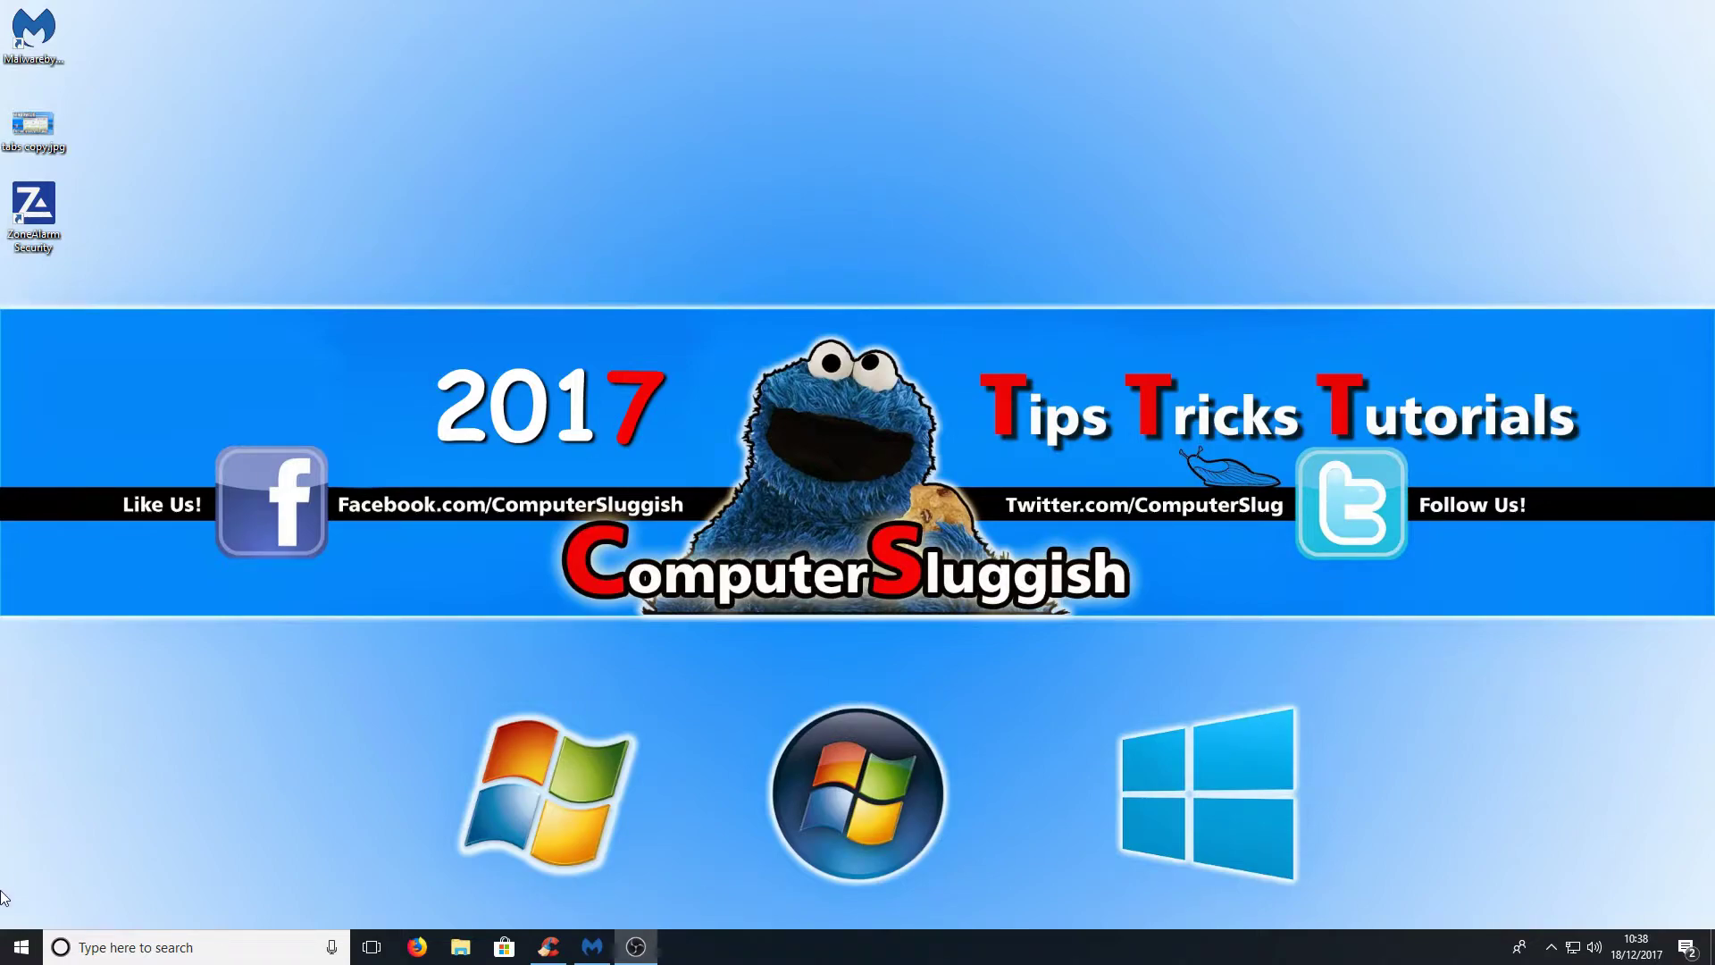
Confirm the High performance power plan in Power Options, then close Power Options and Settings.
{"action": "right_click", "coordinate": [18, 951]}
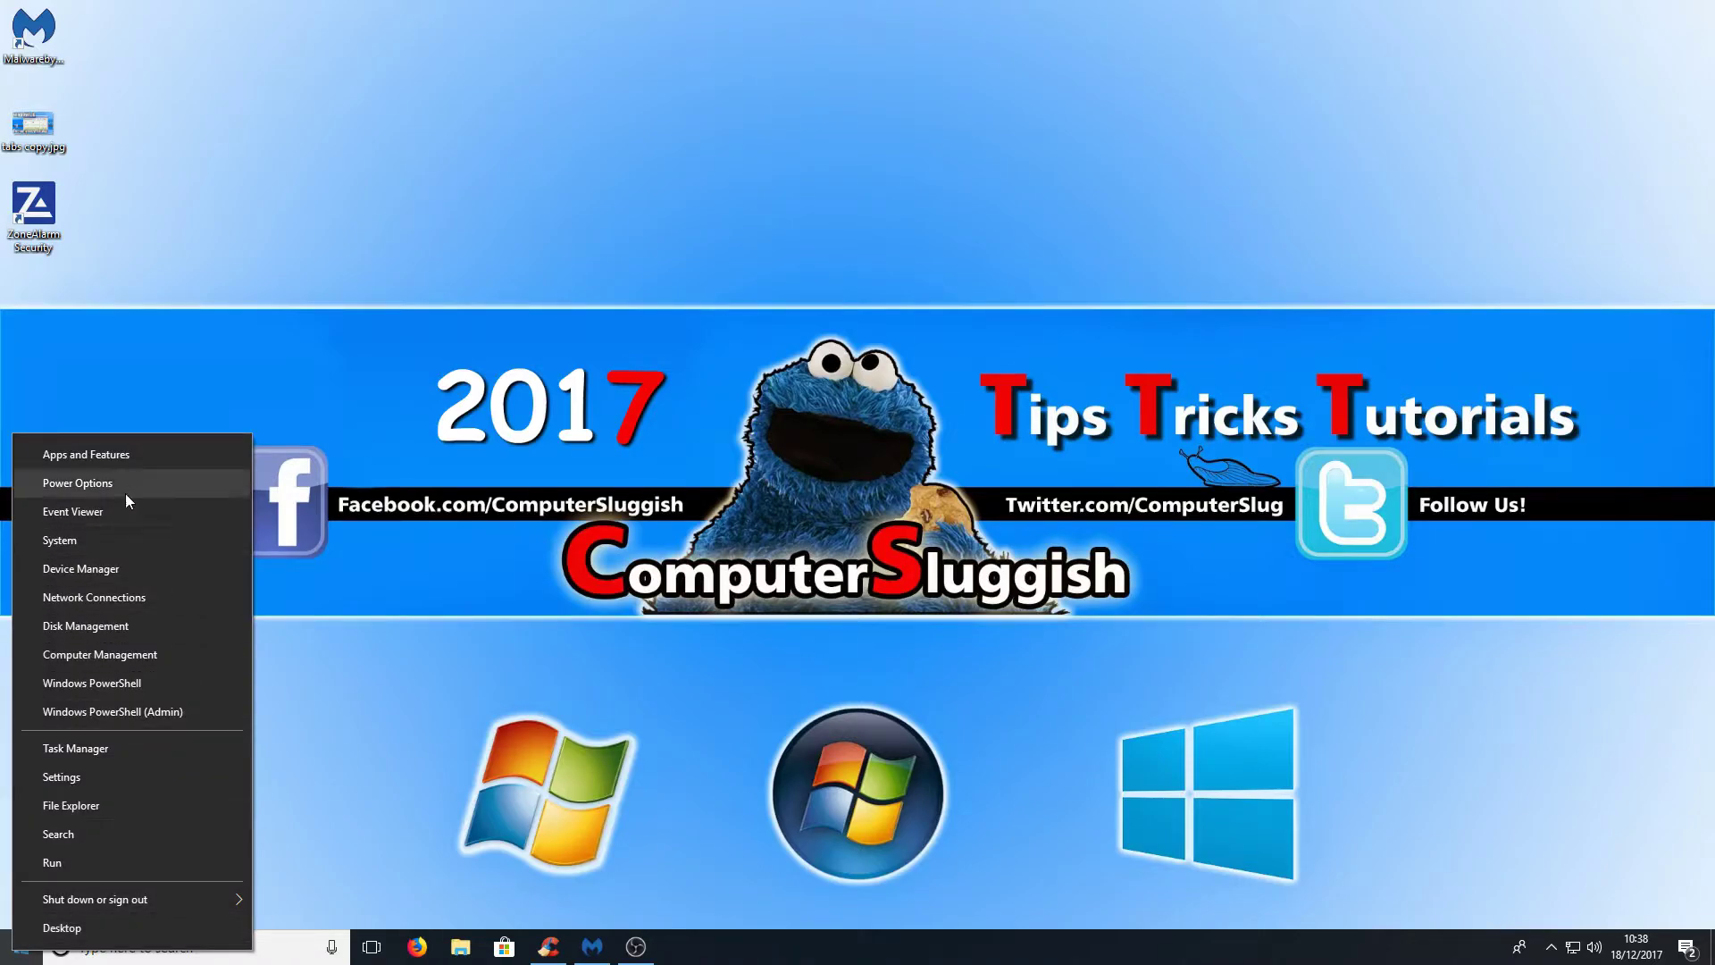
{"action": "left_click", "coordinate": [146, 483]}
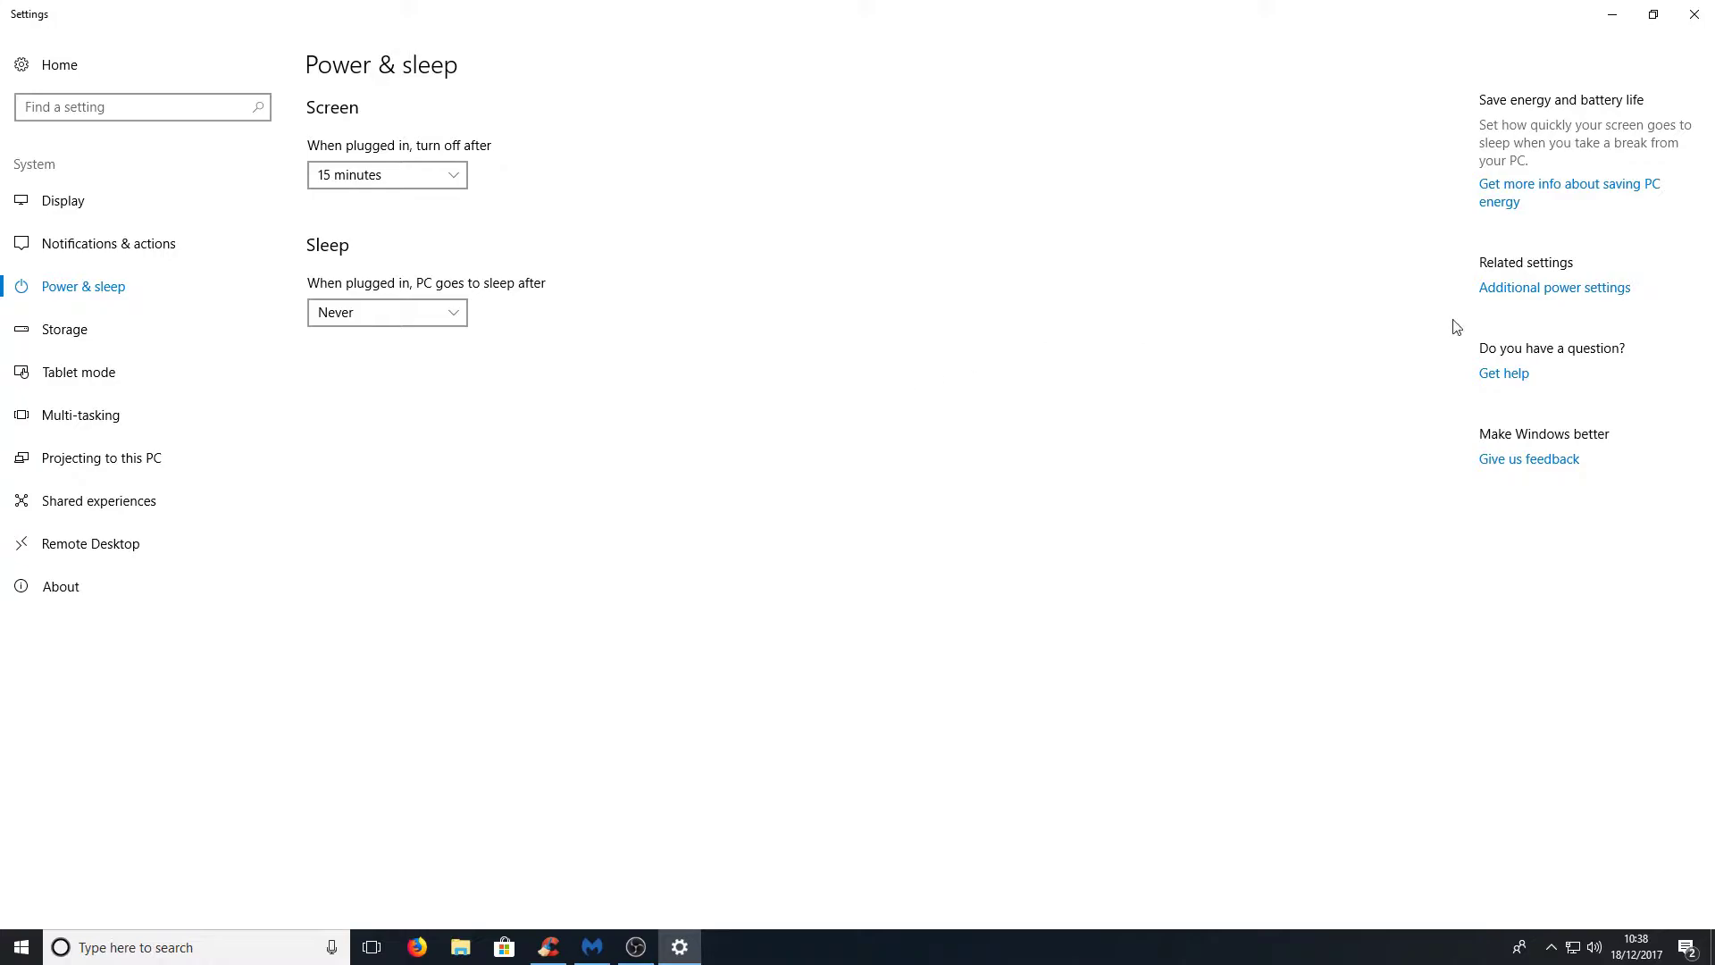
{"action": "left_click", "coordinate": [1585, 295]}
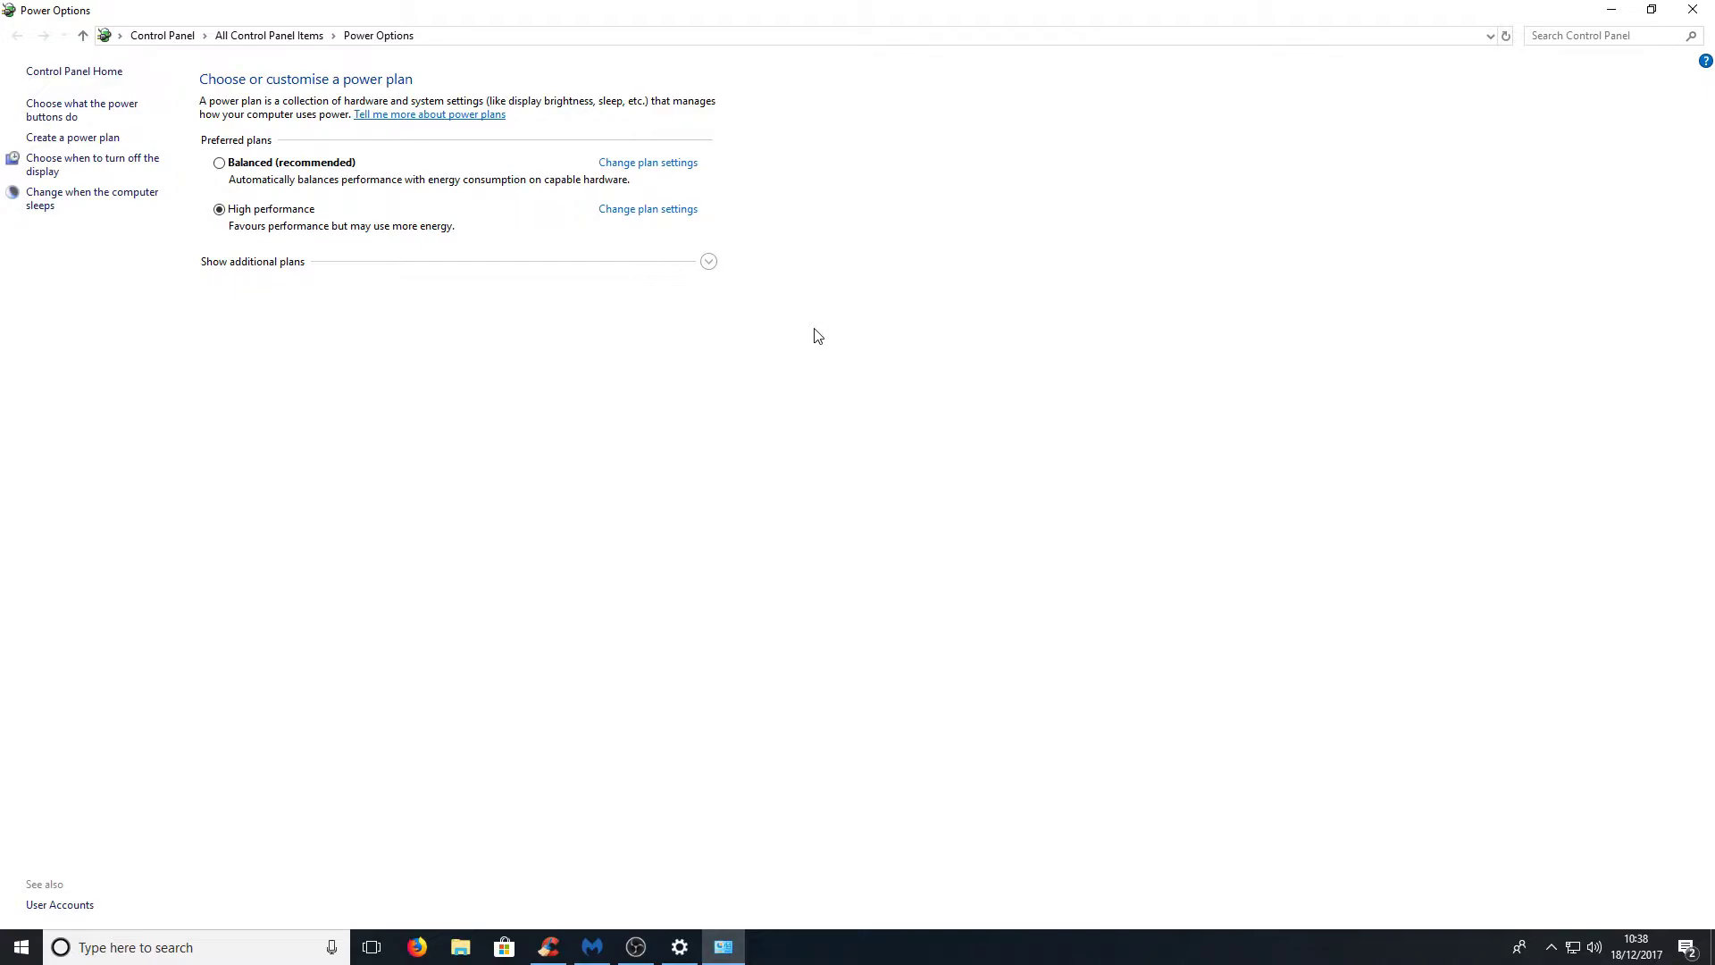
{"action": "left_click", "coordinate": [1692, 10]}
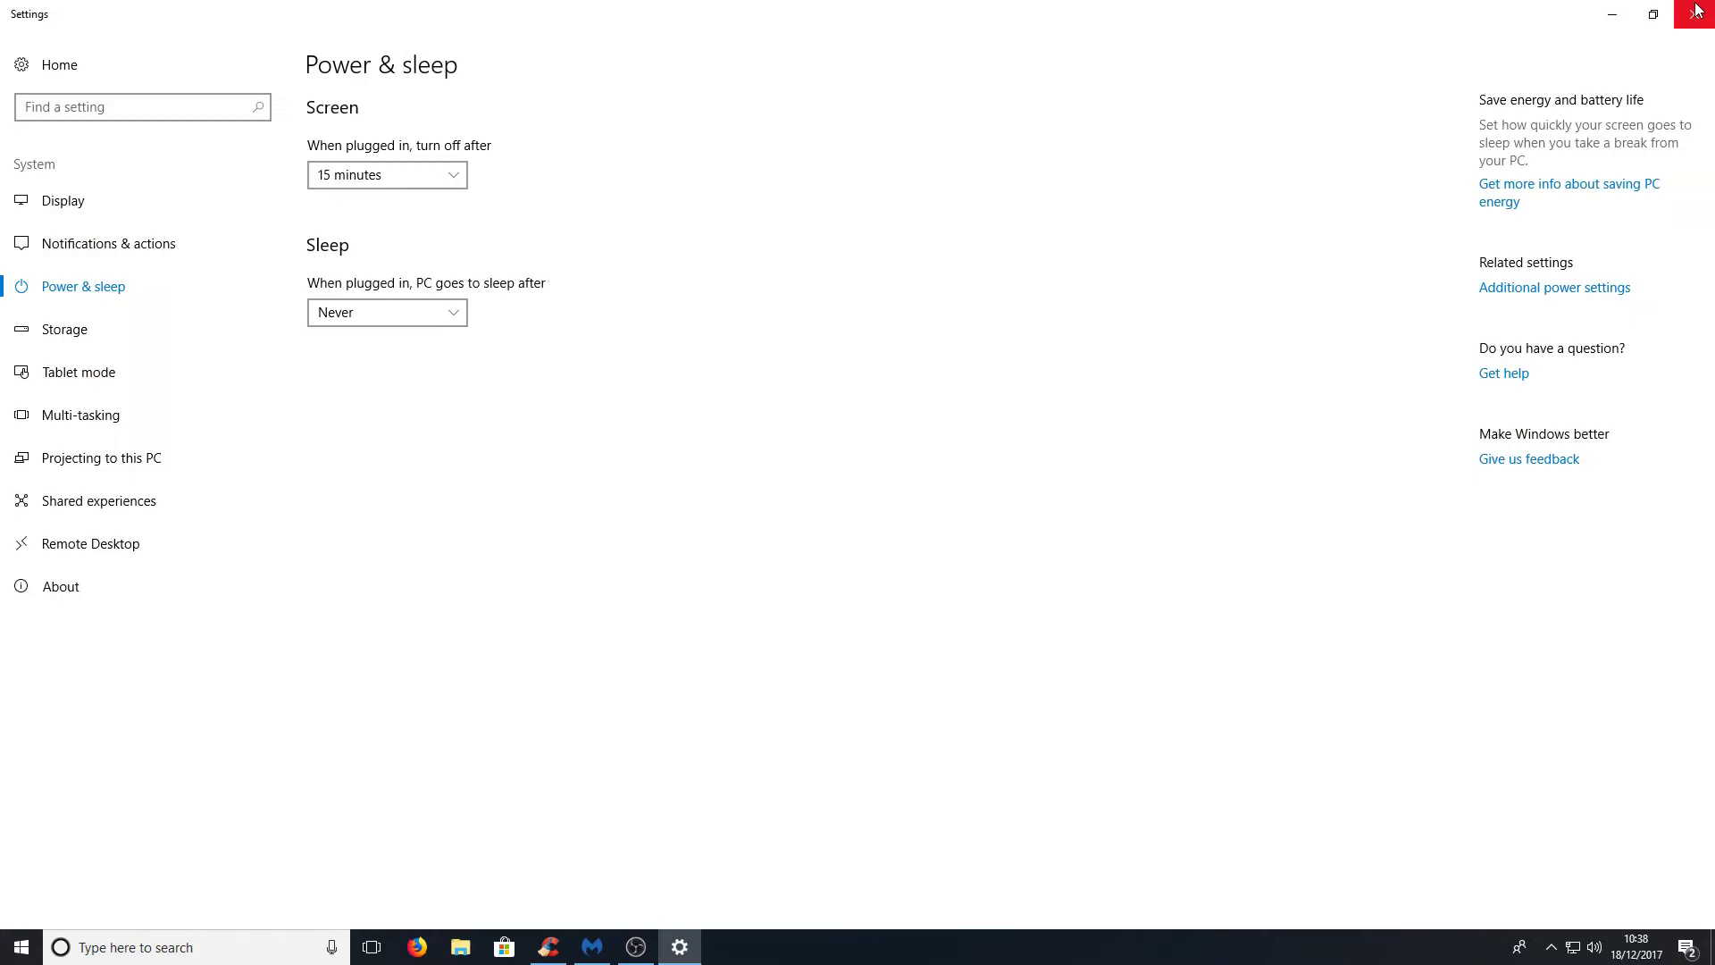
{"action": "left_click", "coordinate": [1692, 10]}
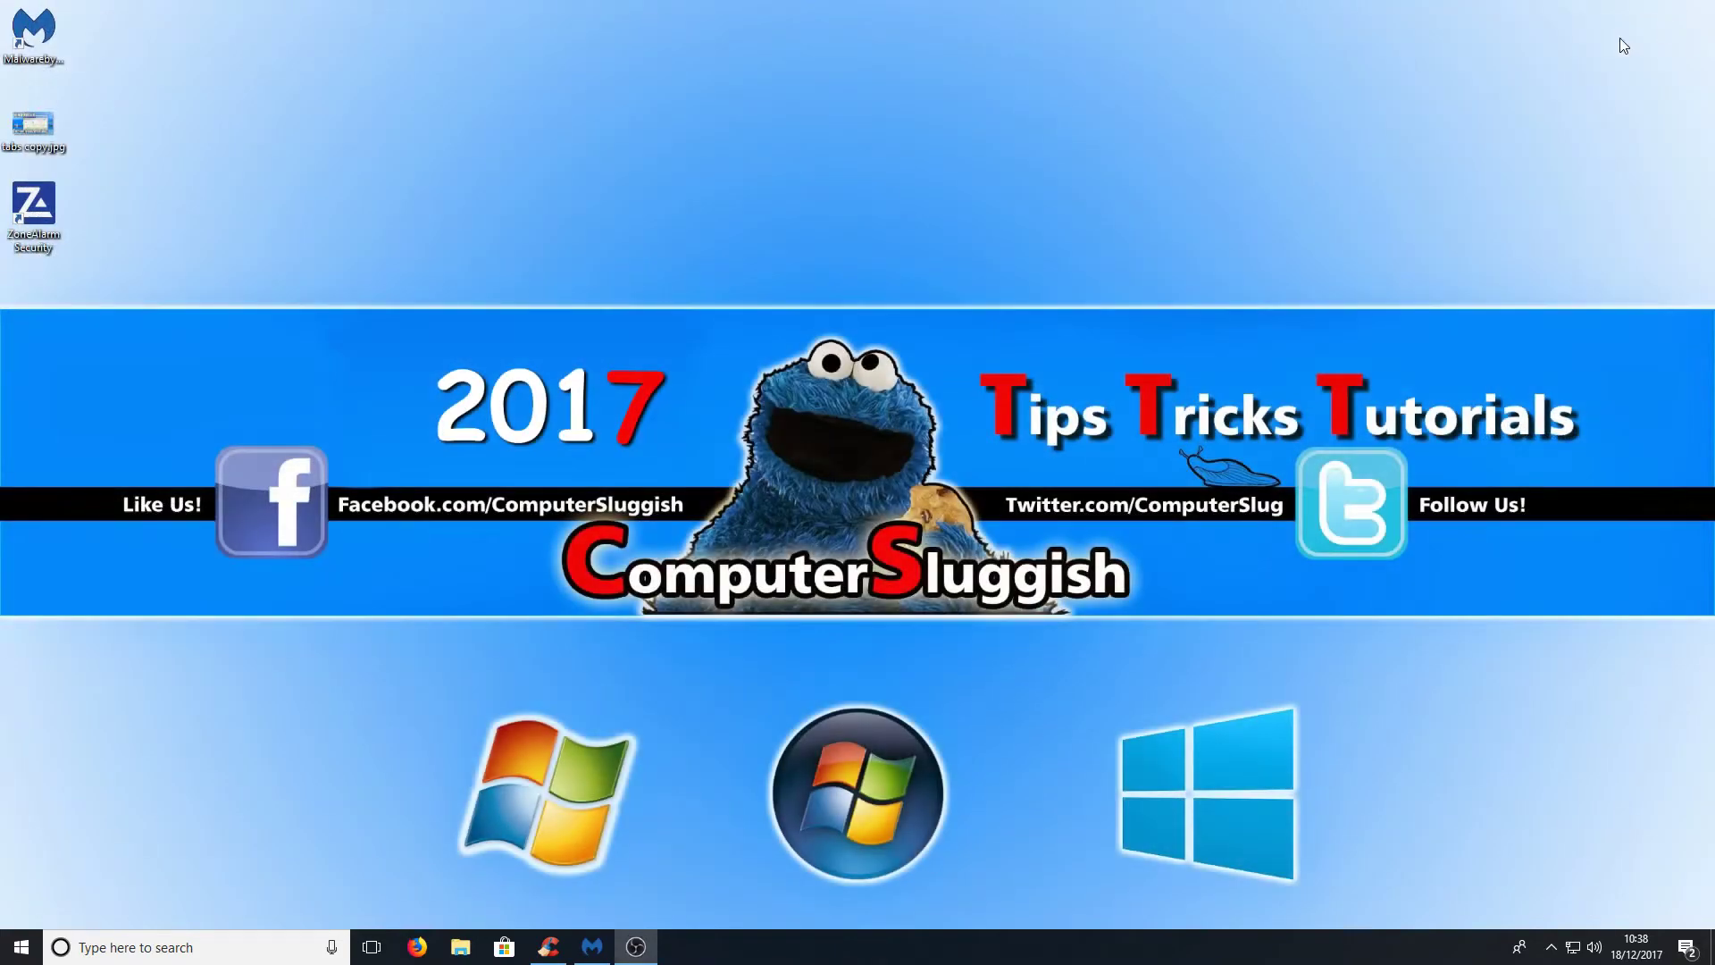
Switch Transparency effects Off on the Personalisation Colours page and close Settings.
{"action": "right_click", "coordinate": [705, 99]}
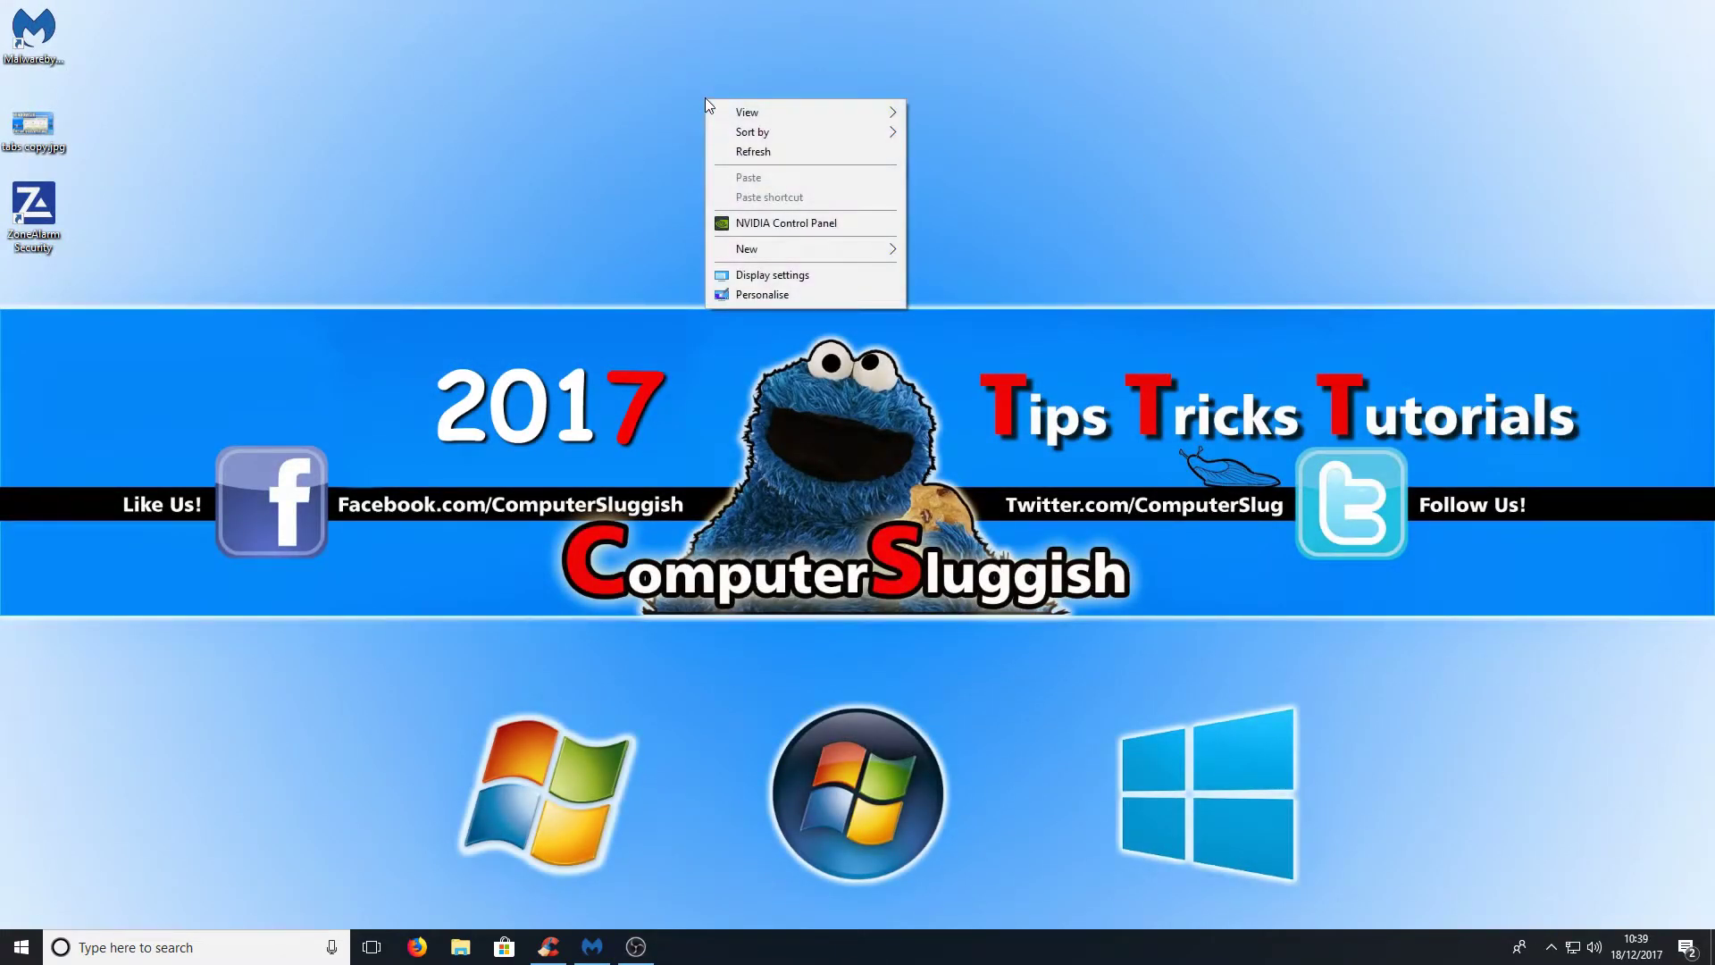
{"action": "left_click", "coordinate": [812, 296]}
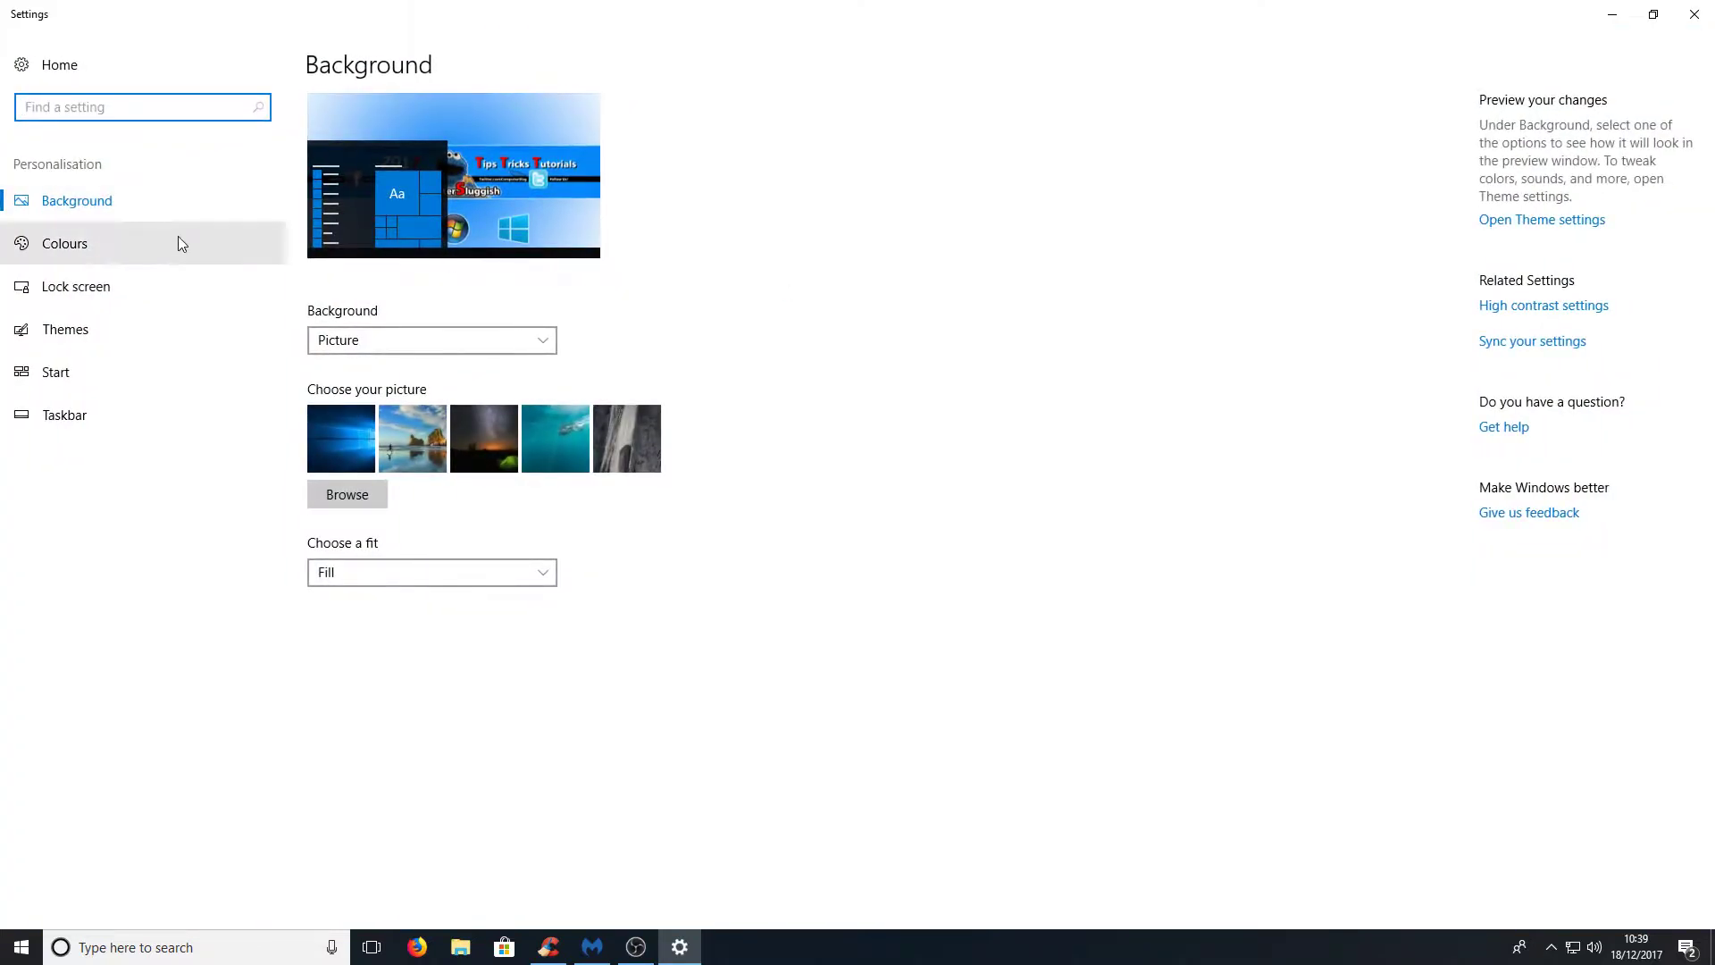
{"action": "left_click", "coordinate": [129, 241]}
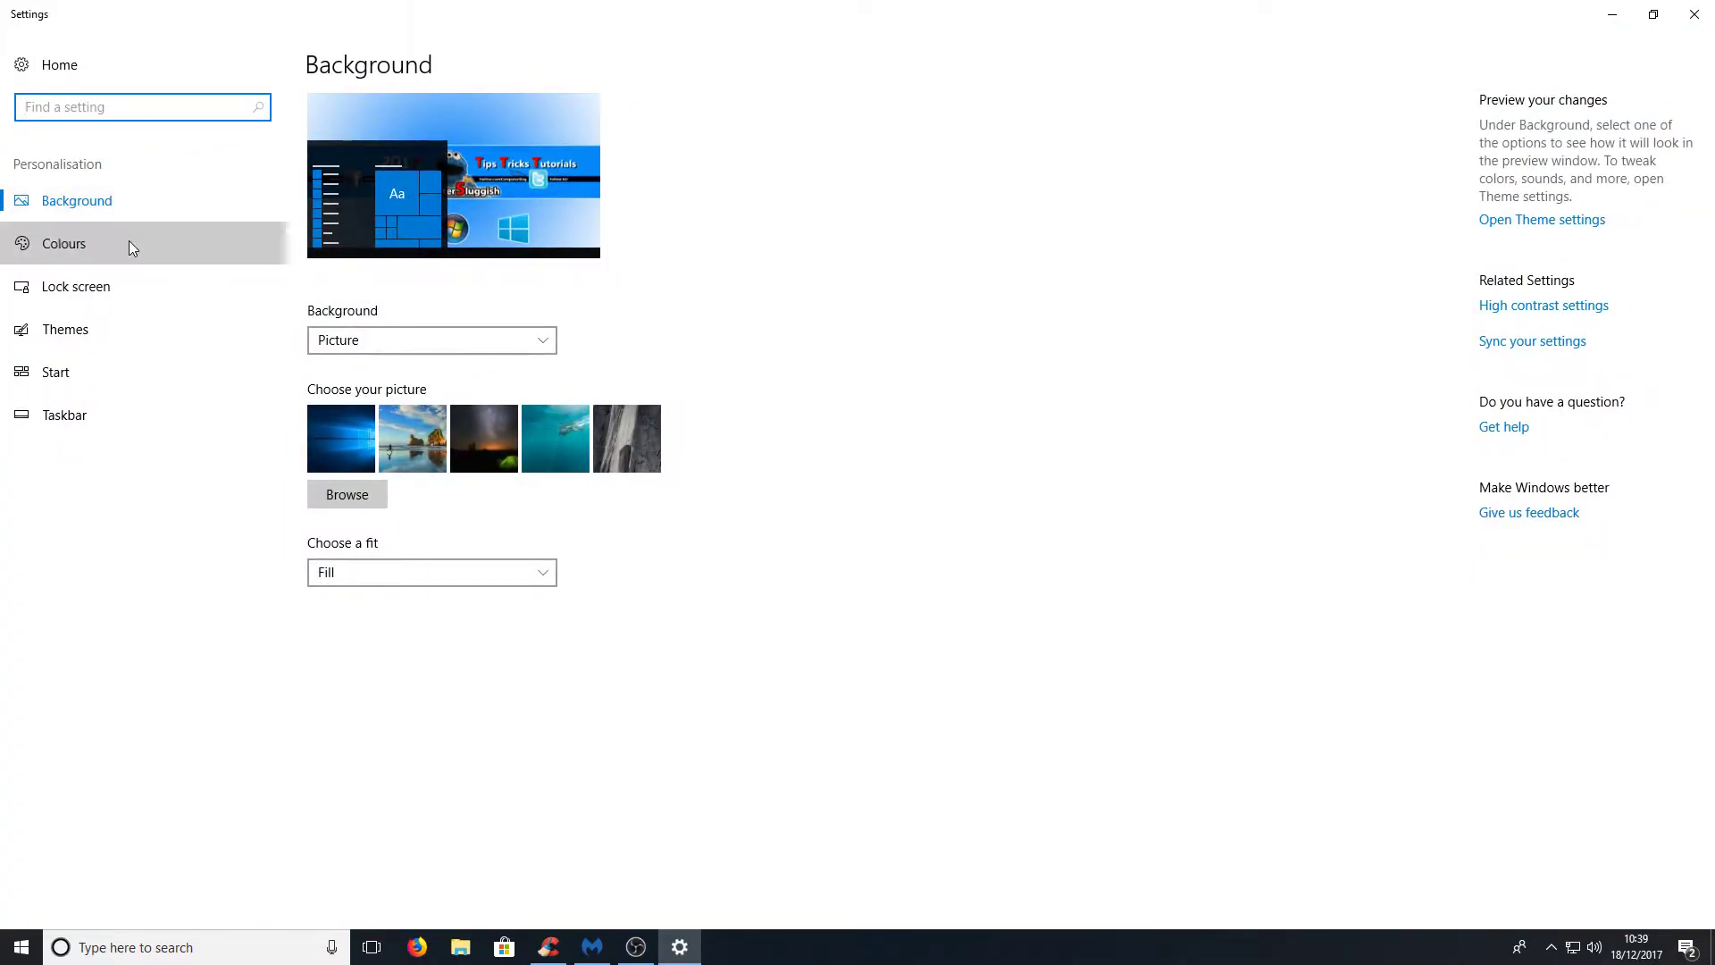
{"action": "scroll", "coordinate": [931, 560], "scroll_direction": "down", "scroll_amount": 3}
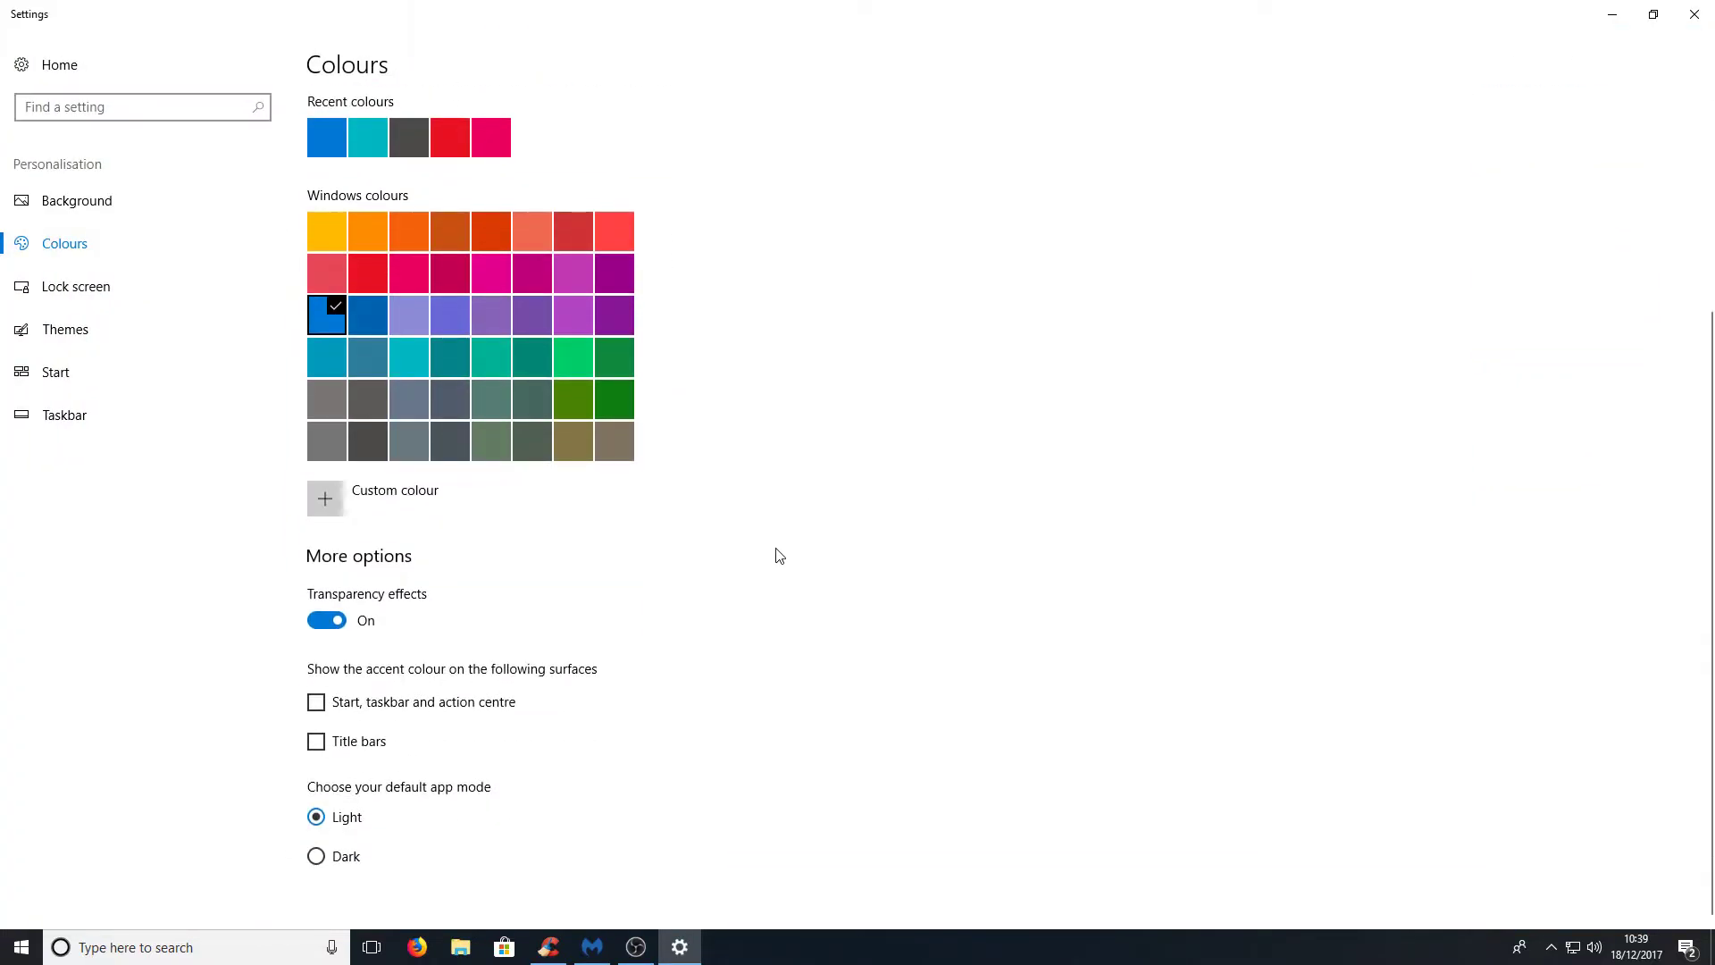
{"action": "left_click", "coordinate": [340, 620]}
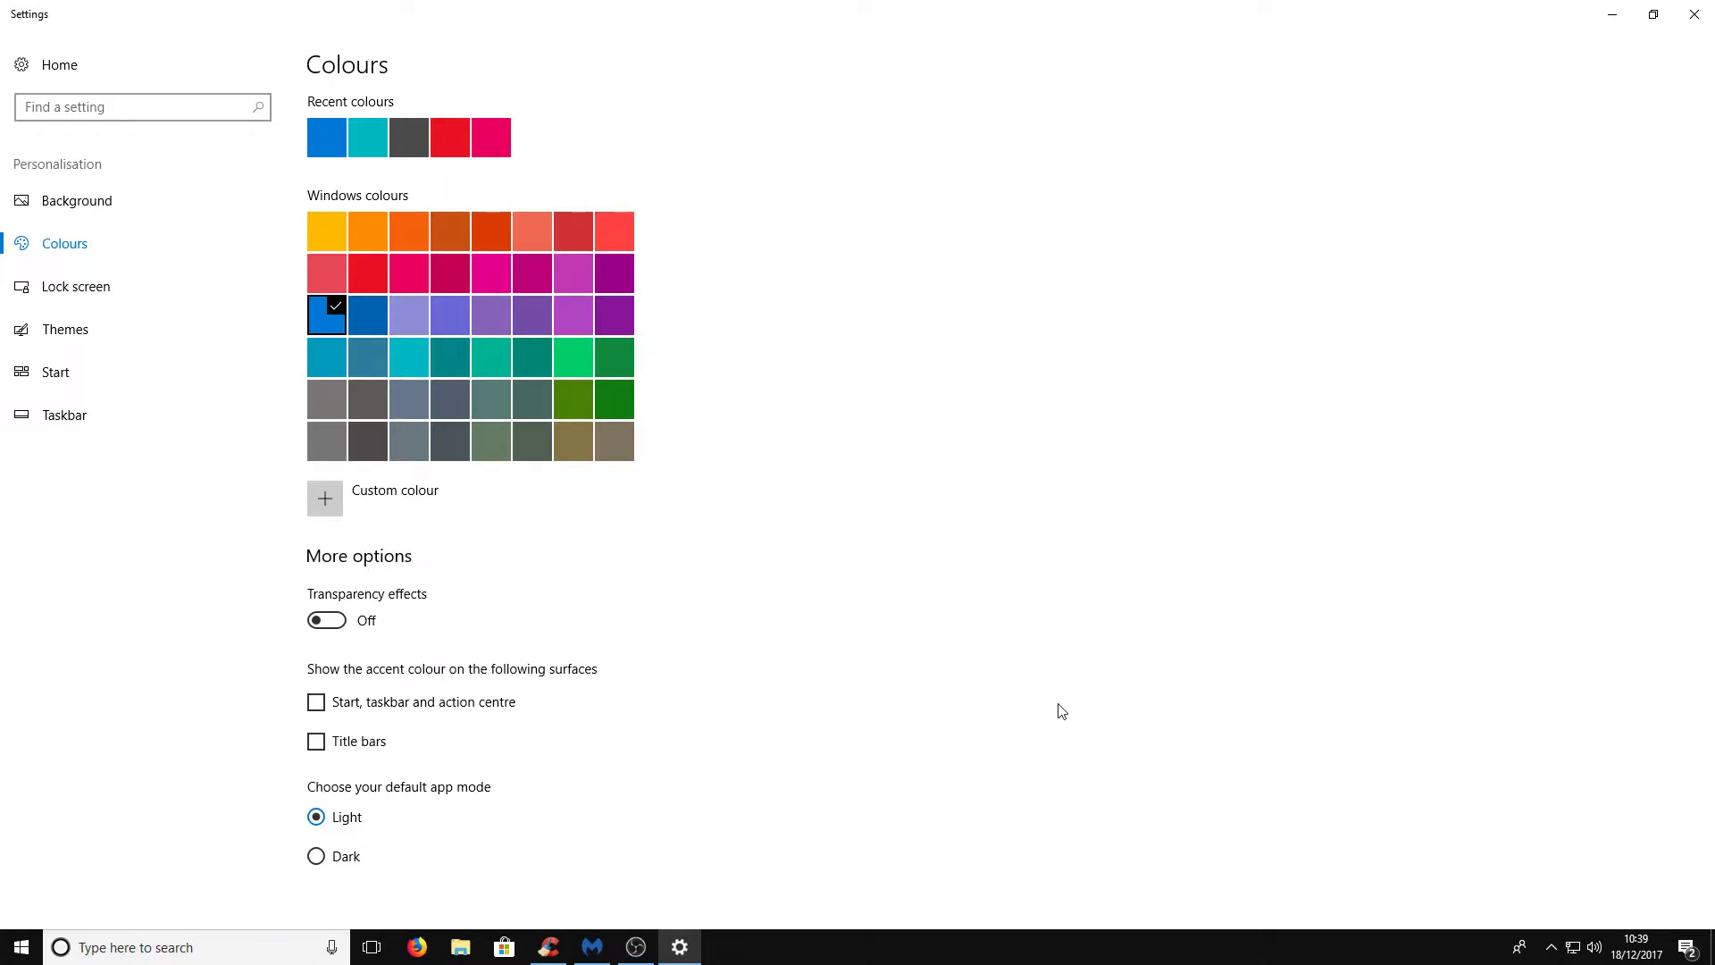
{"action": "left_click", "coordinate": [1711, 7]}
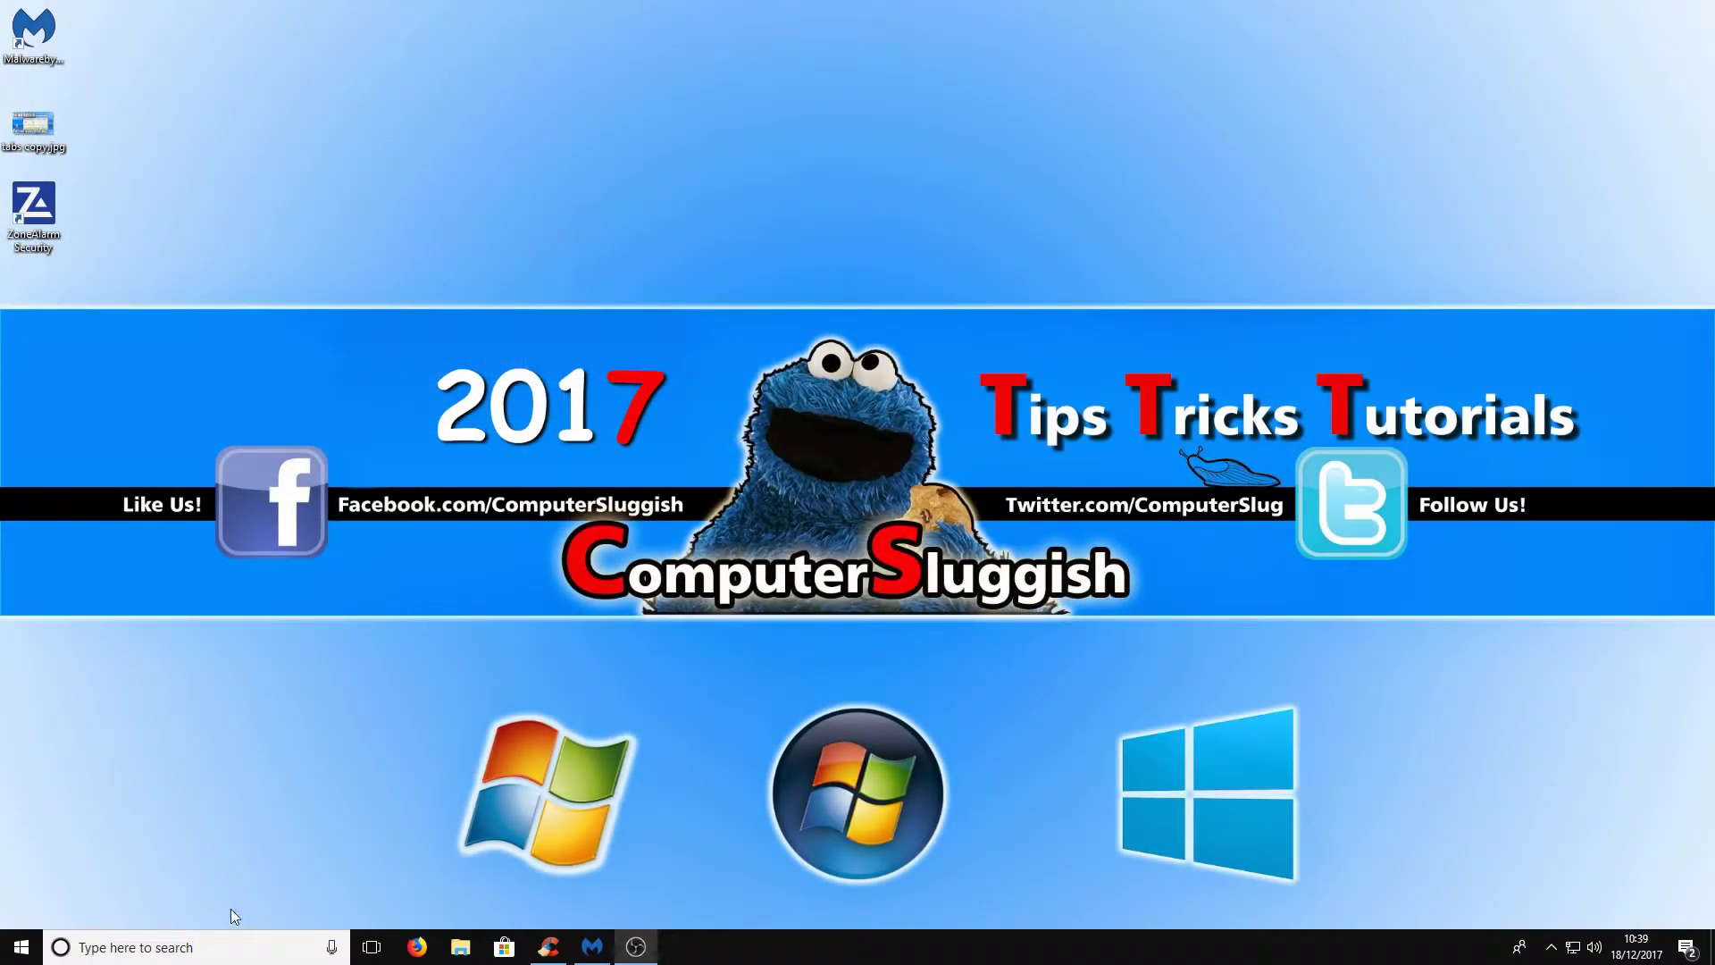
Set Performance Options visual effects to Adjust for best performance, apply, and close both dialogs.
{"action": "left_click", "coordinate": [200, 950]}
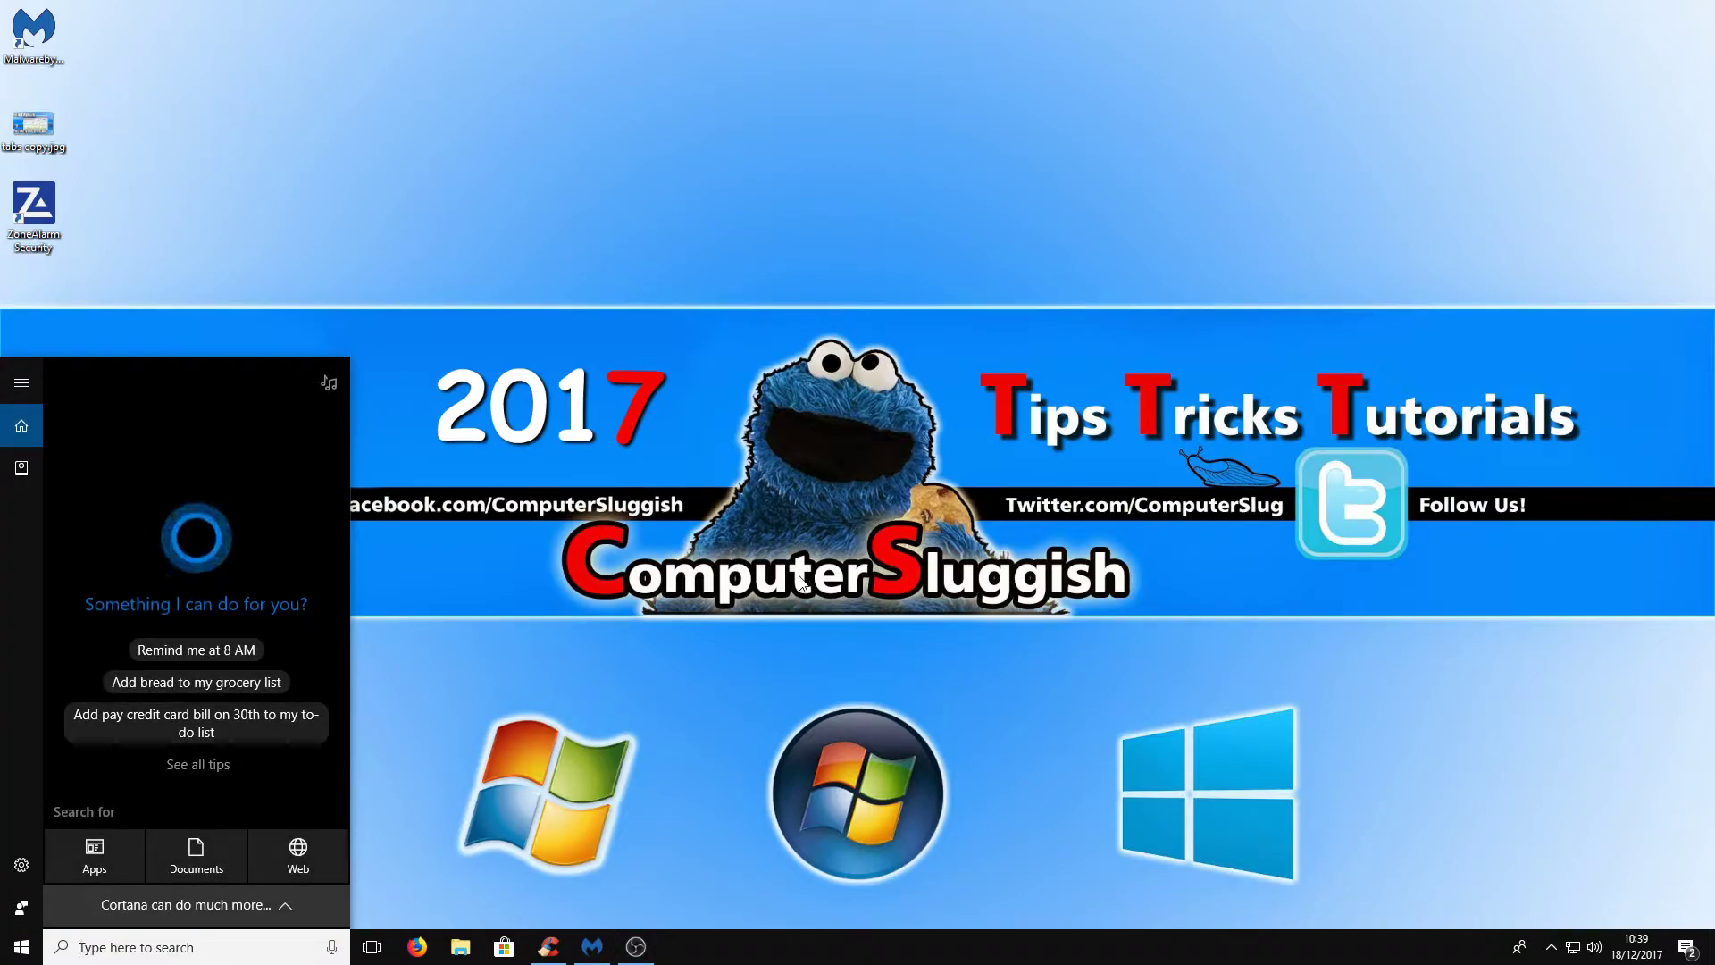
{"action": "type", "text": "advan"}
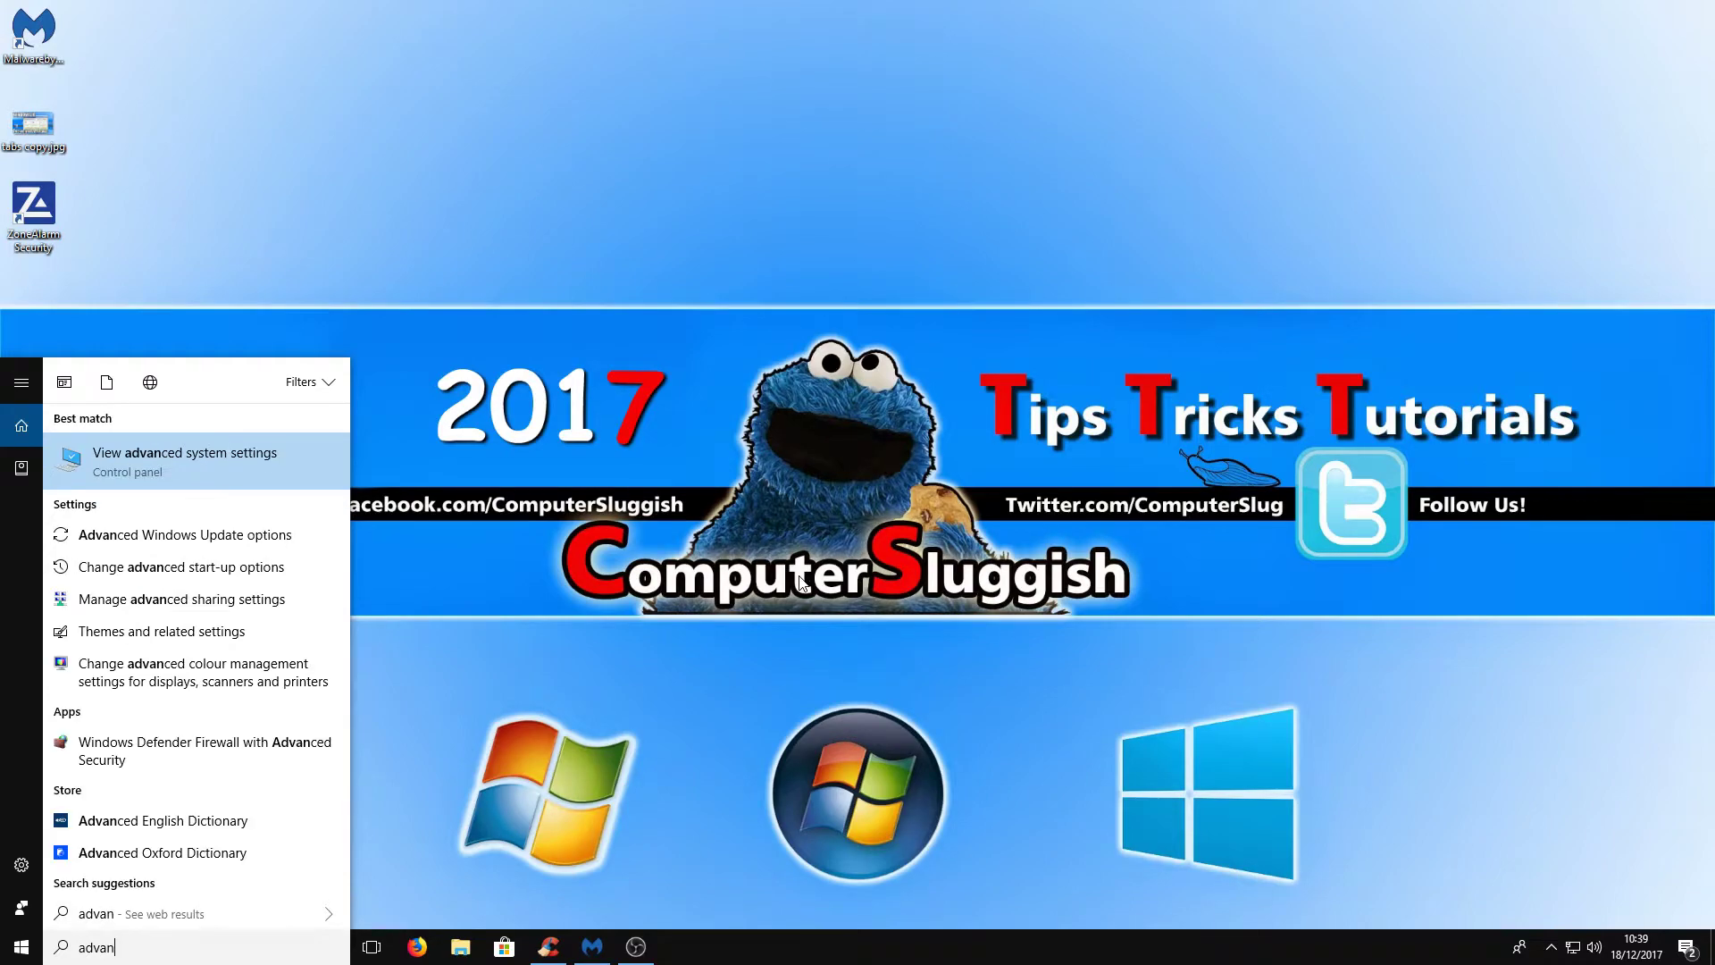
{"action": "left_click", "coordinate": [218, 468]}
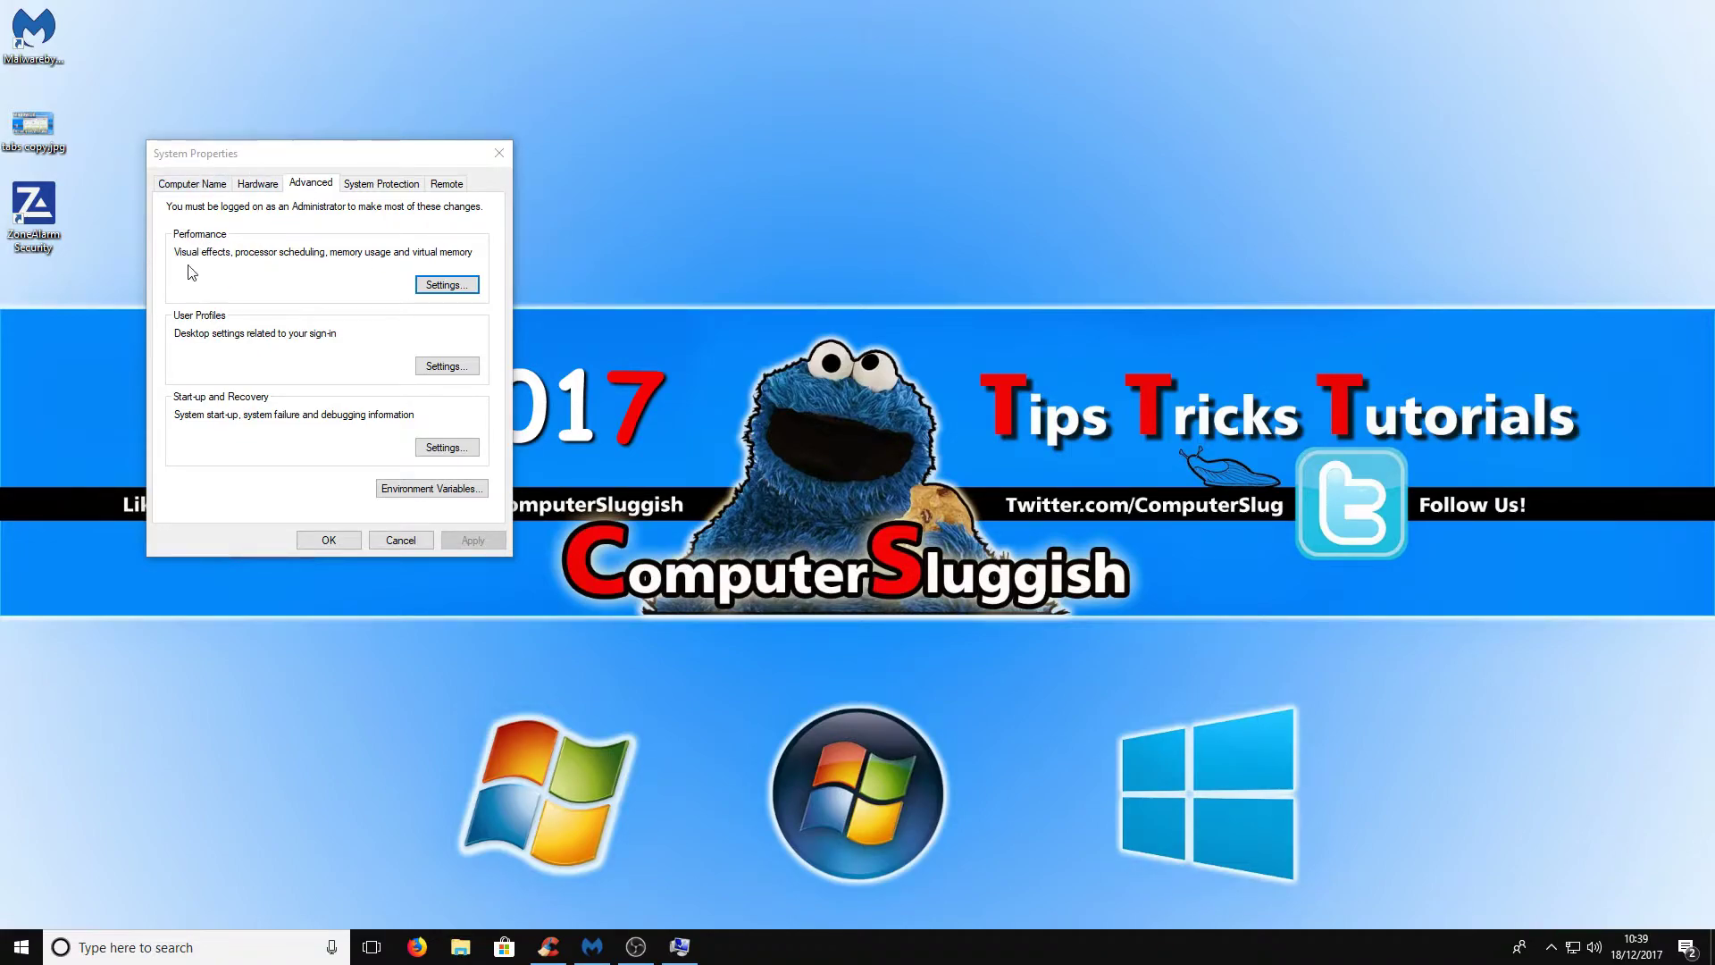
{"action": "left_click", "coordinate": [418, 284]}
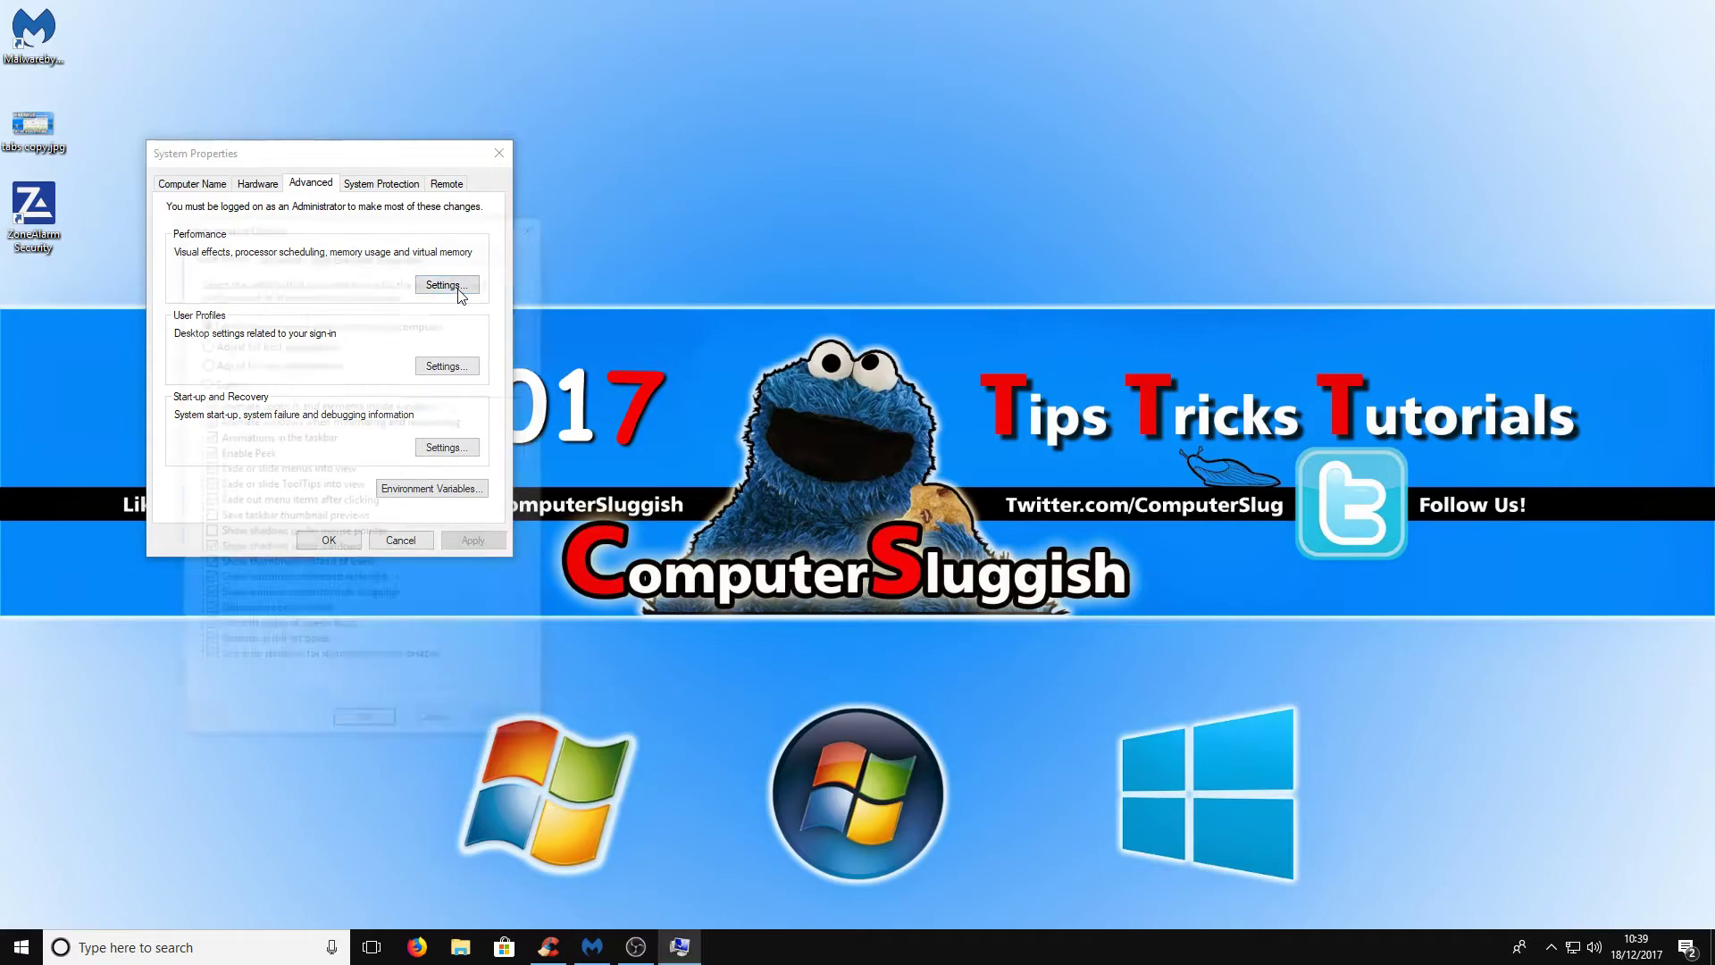
{"action": "left_click_drag", "start_coordinate": [415, 224], "coordinate": [877, 140]}
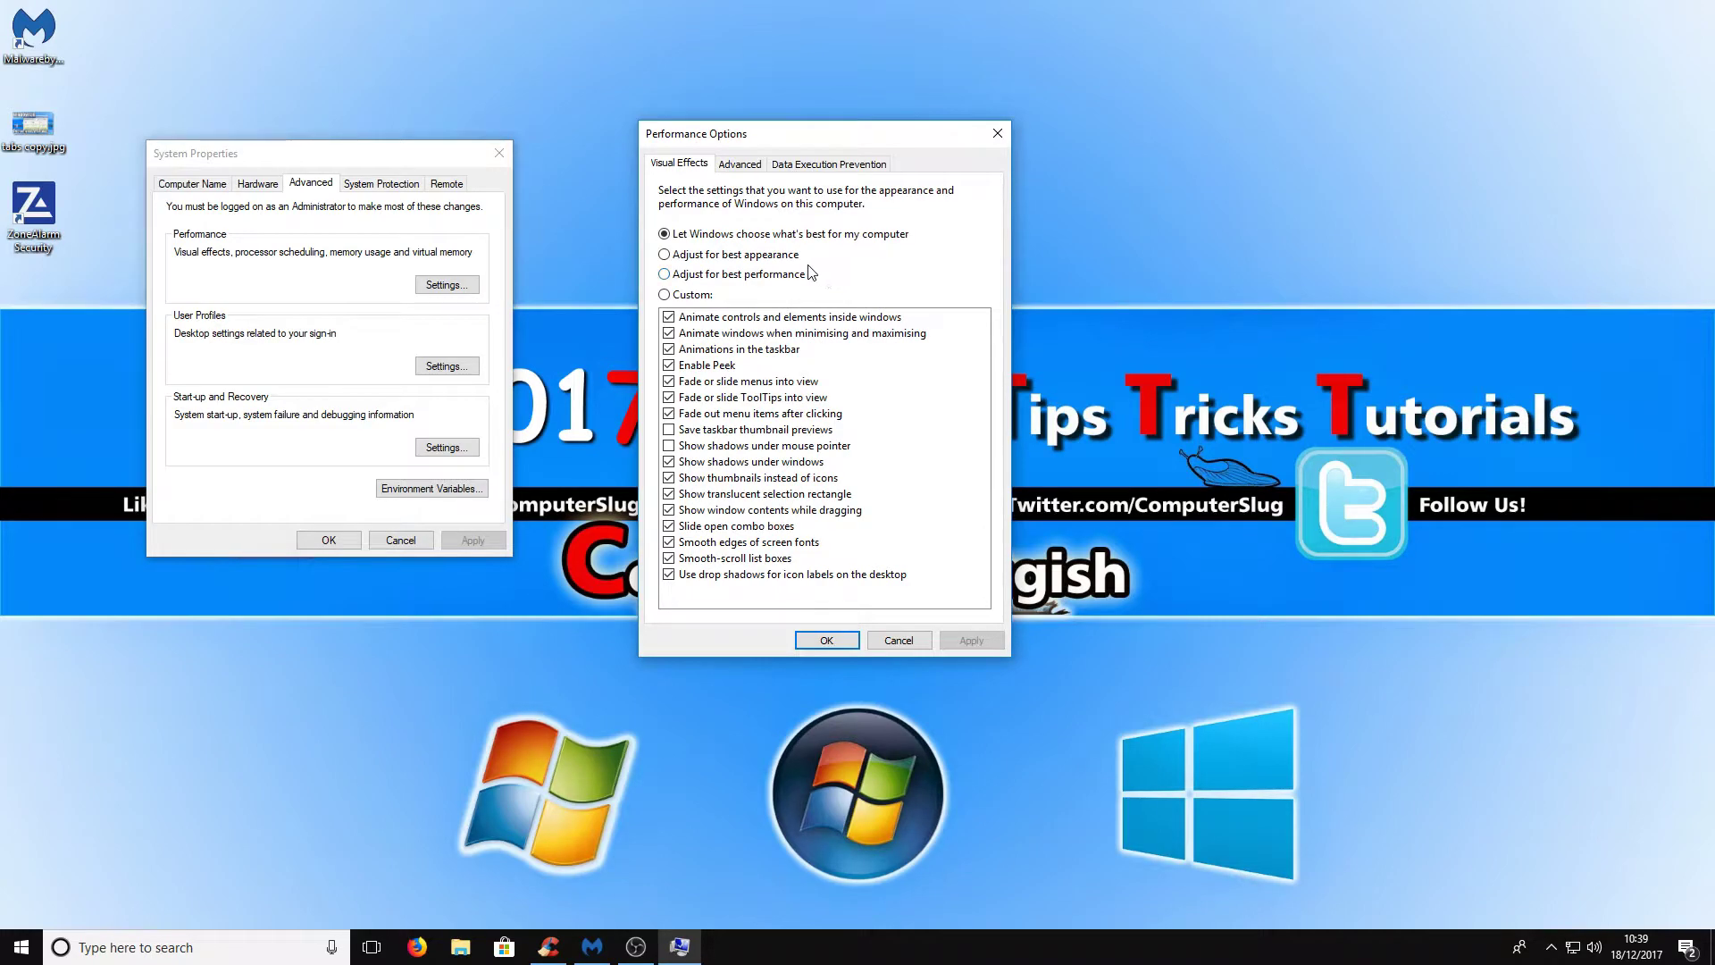
{"action": "left_click", "coordinate": [728, 277]}
{"action": "left_click", "coordinate": [956, 639]}
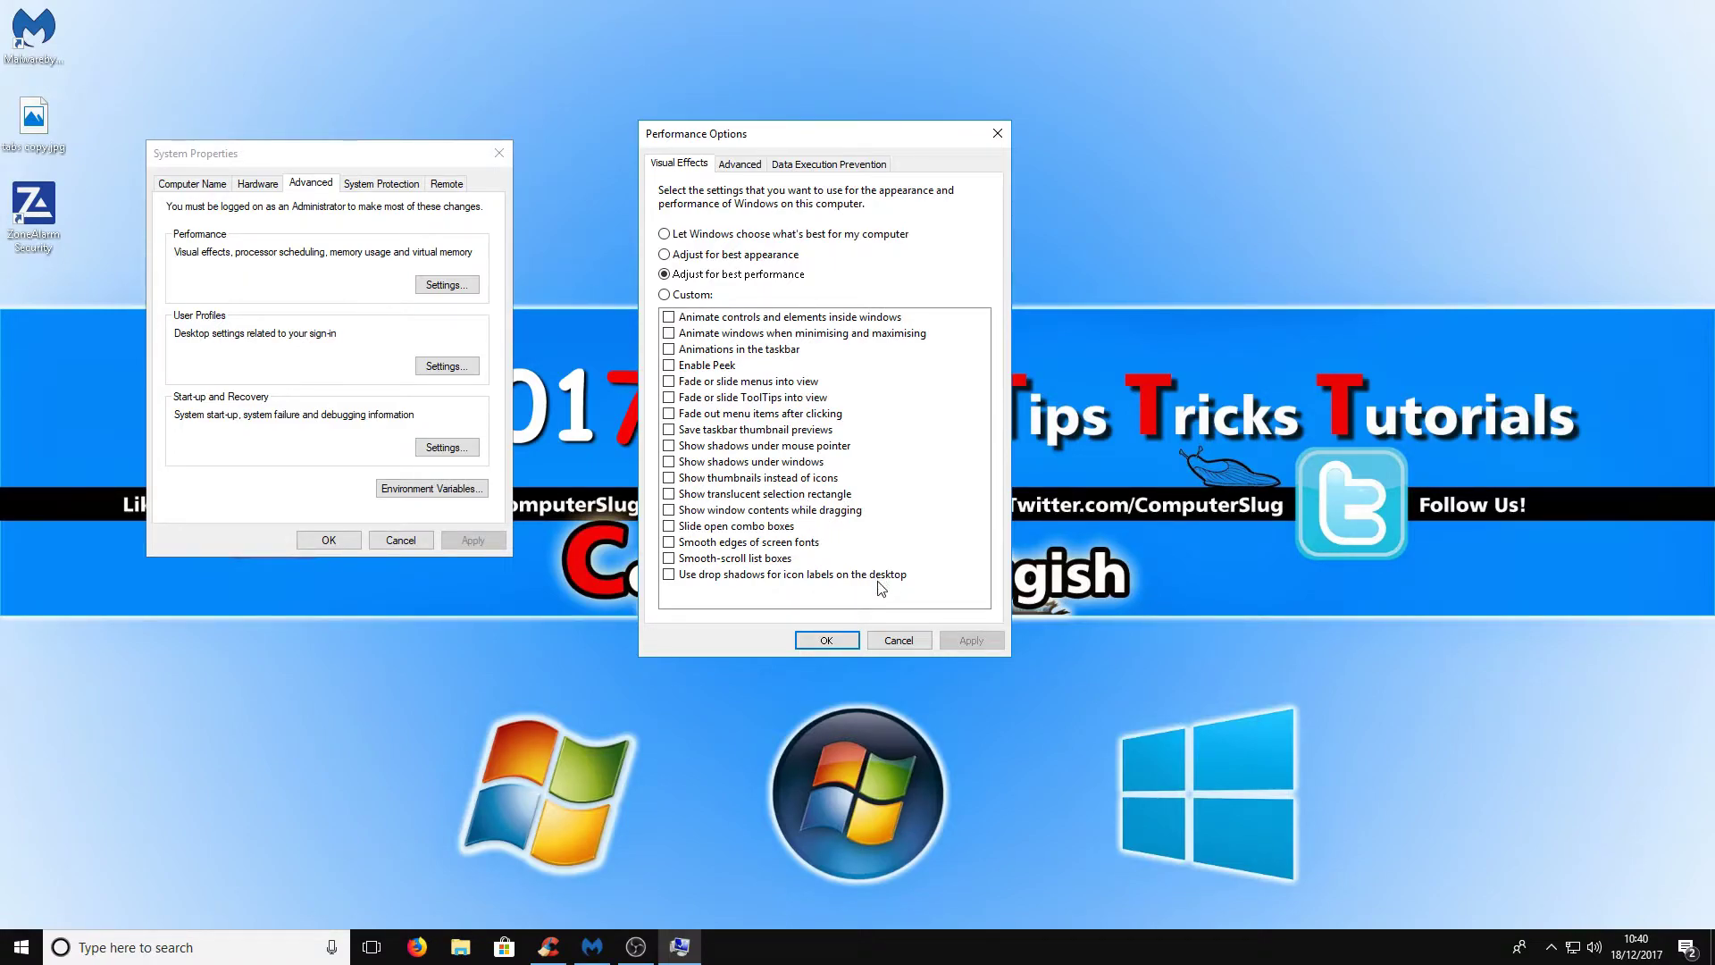
{"action": "left_click", "coordinate": [829, 640]}
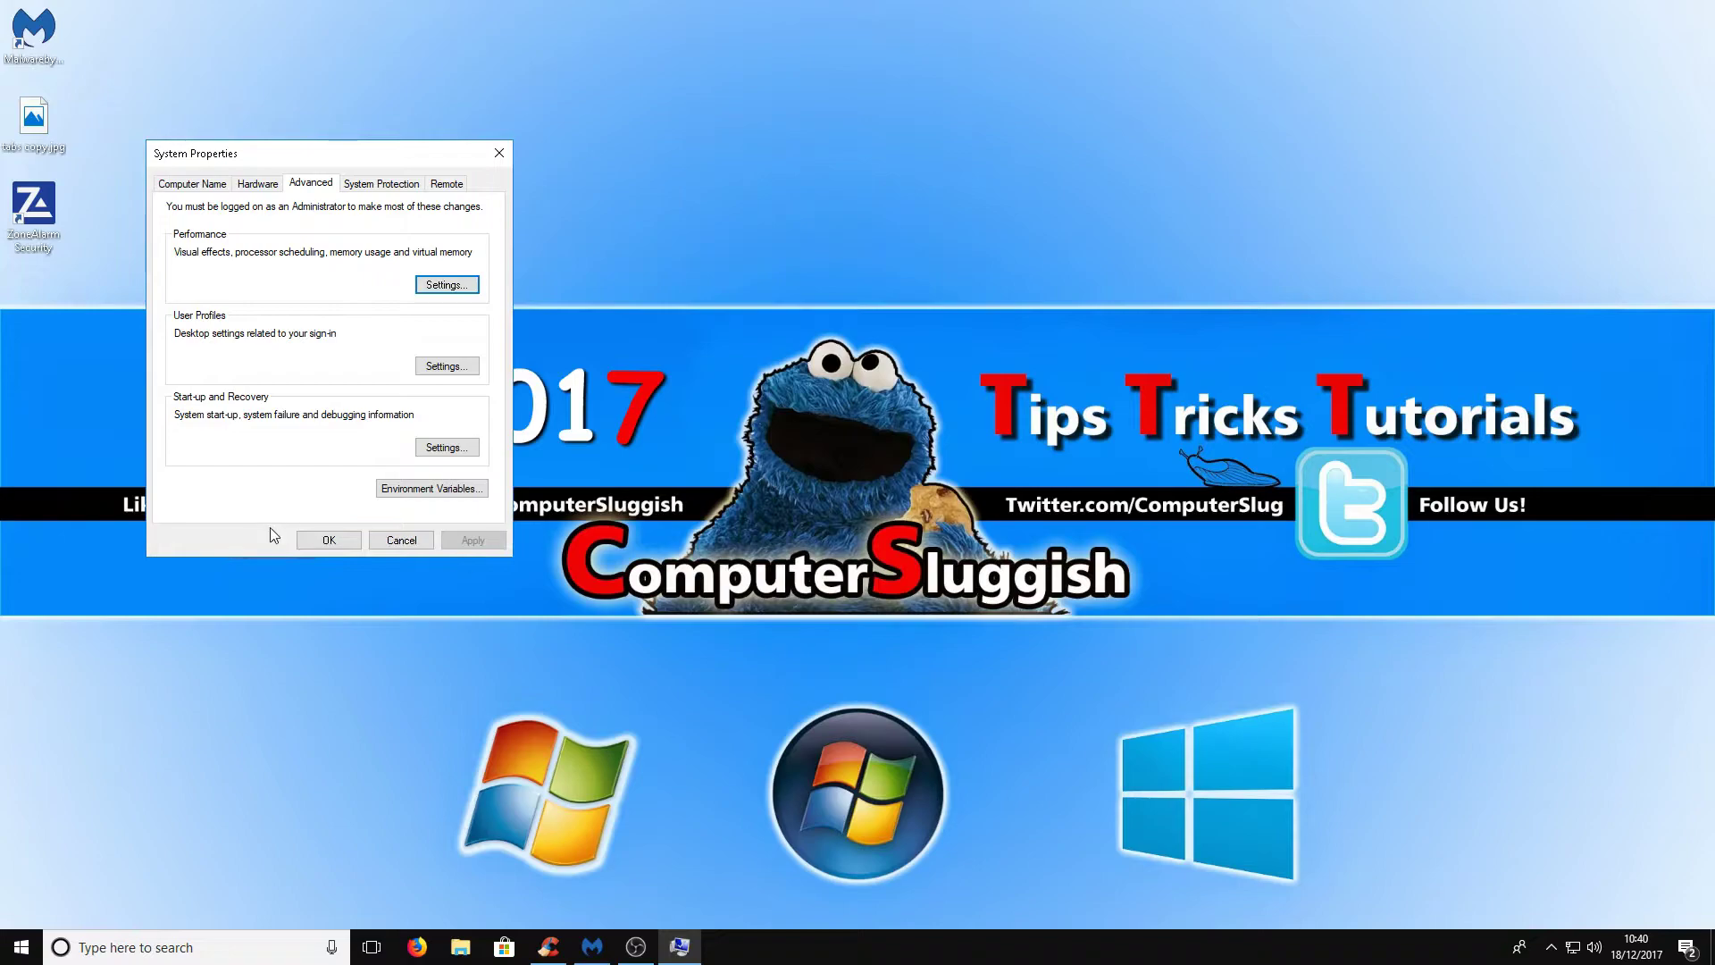
{"action": "left_click", "coordinate": [329, 541]}
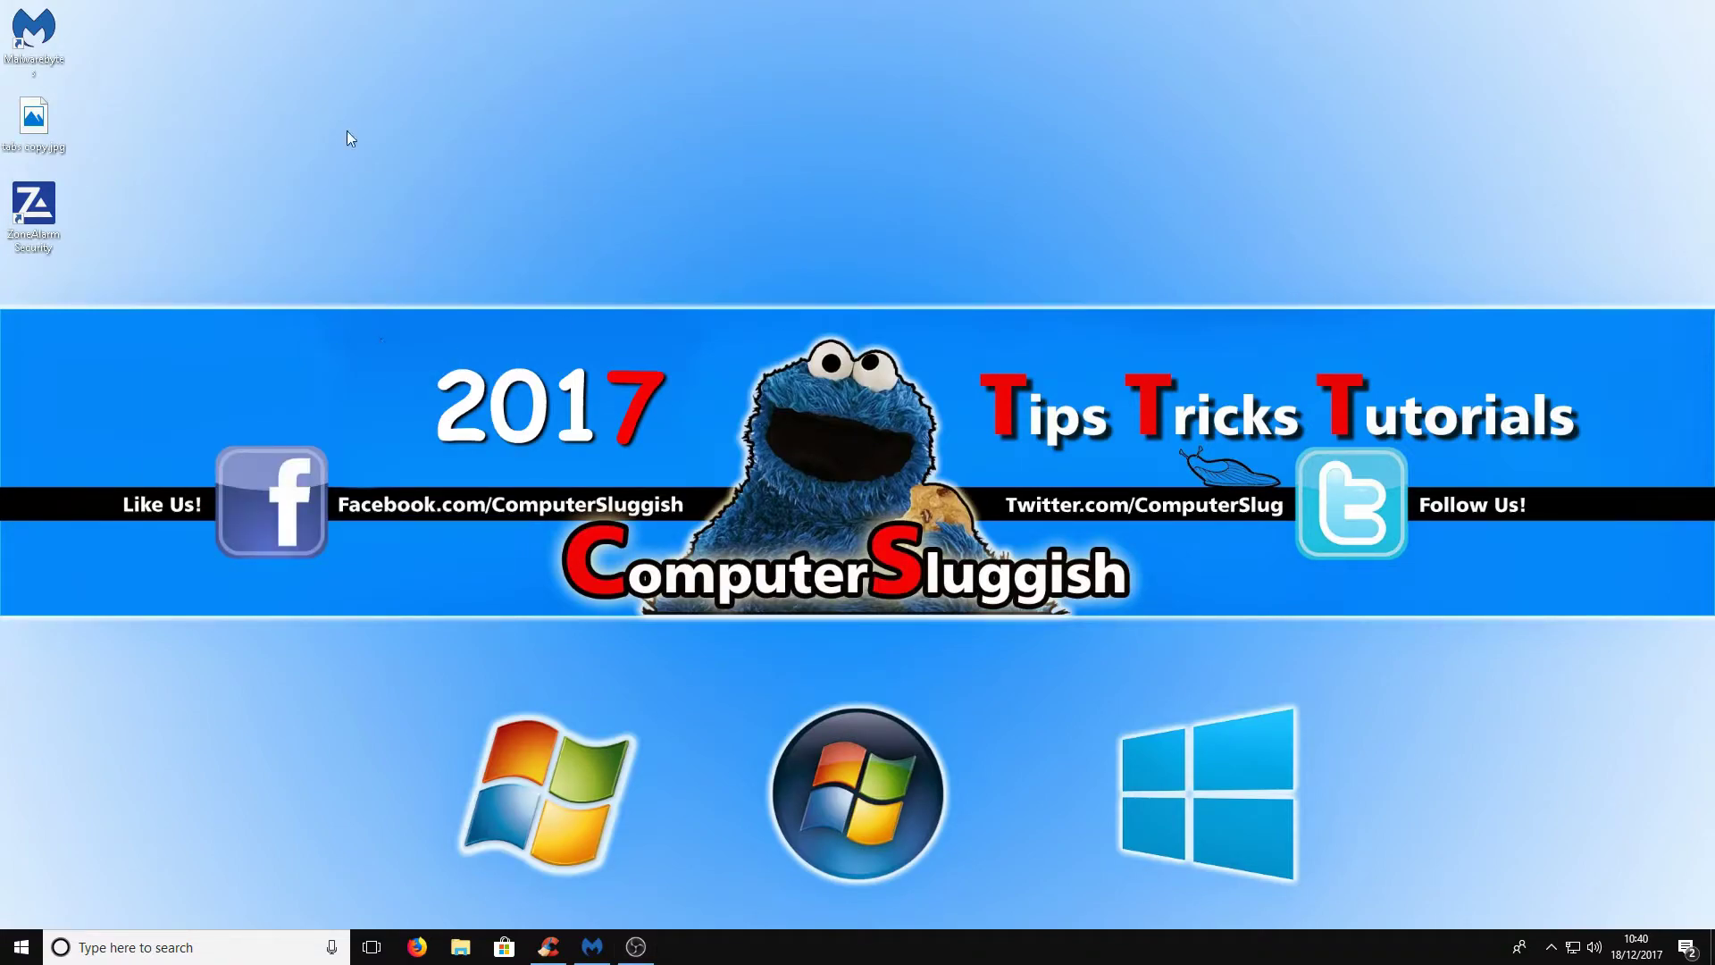
{"action": "left_click_drag", "start_coordinate": [330, 106], "coordinate": [947, 297]}
Disable the ZoneAlarm entry in Task Manager's Start-up list, then view the Services list.
{"action": "right_click", "coordinate": [16, 953]}
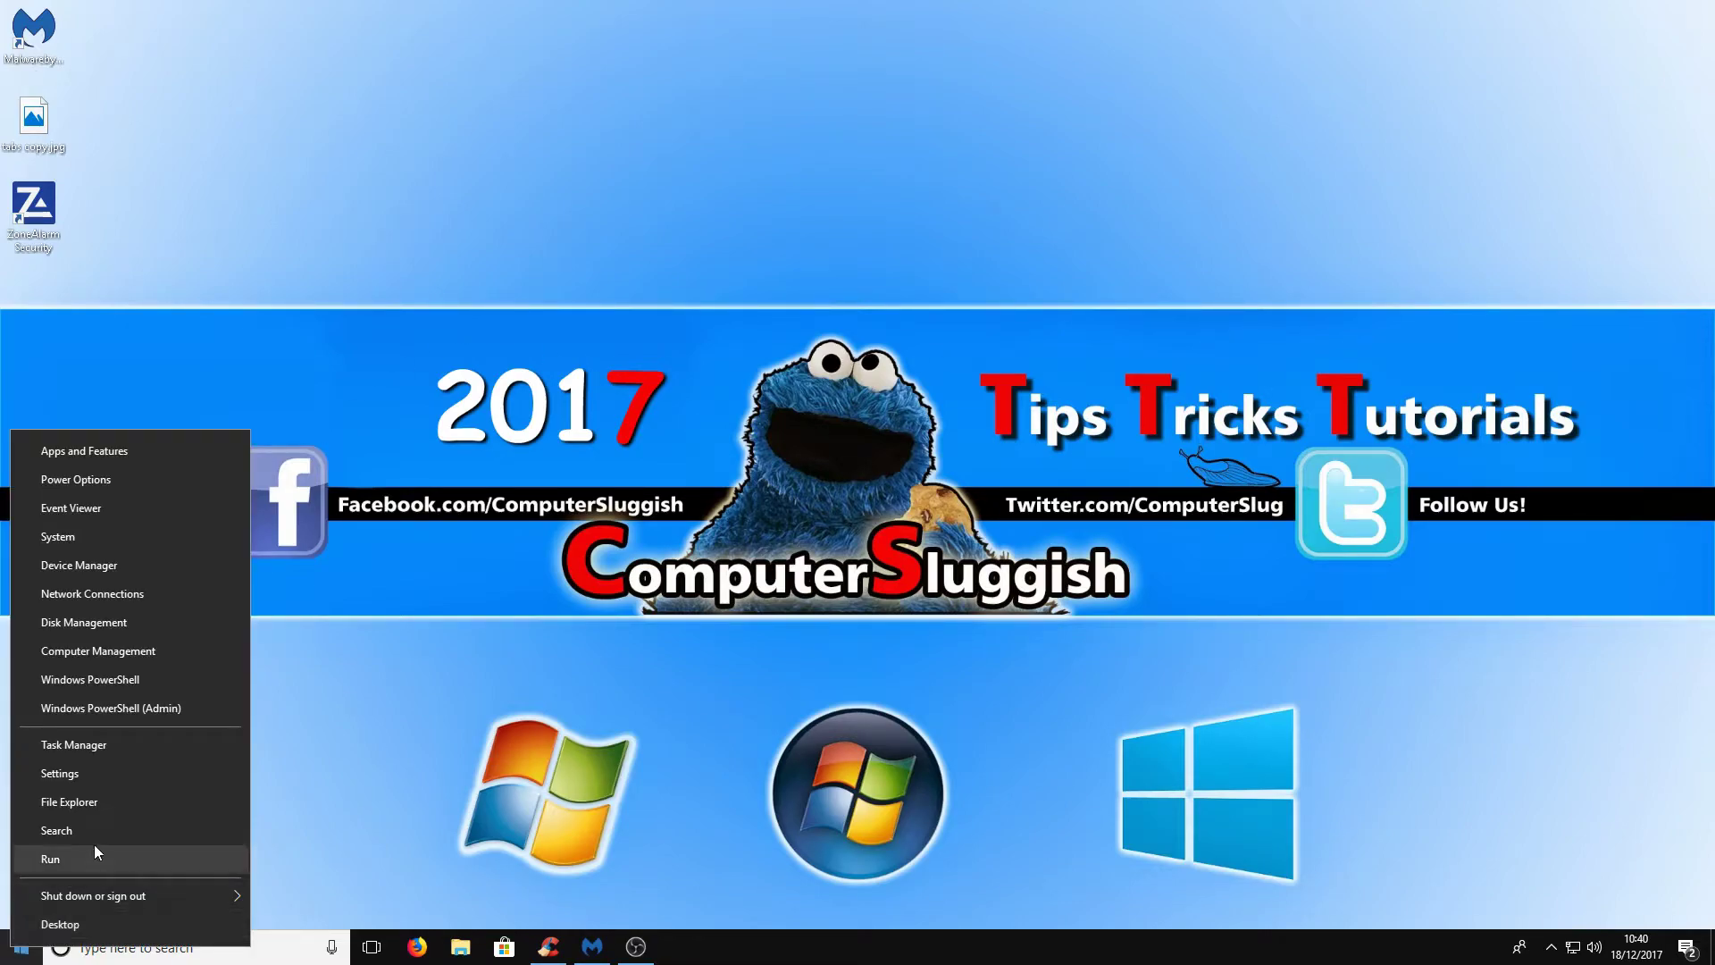
{"action": "left_click", "coordinate": [164, 752]}
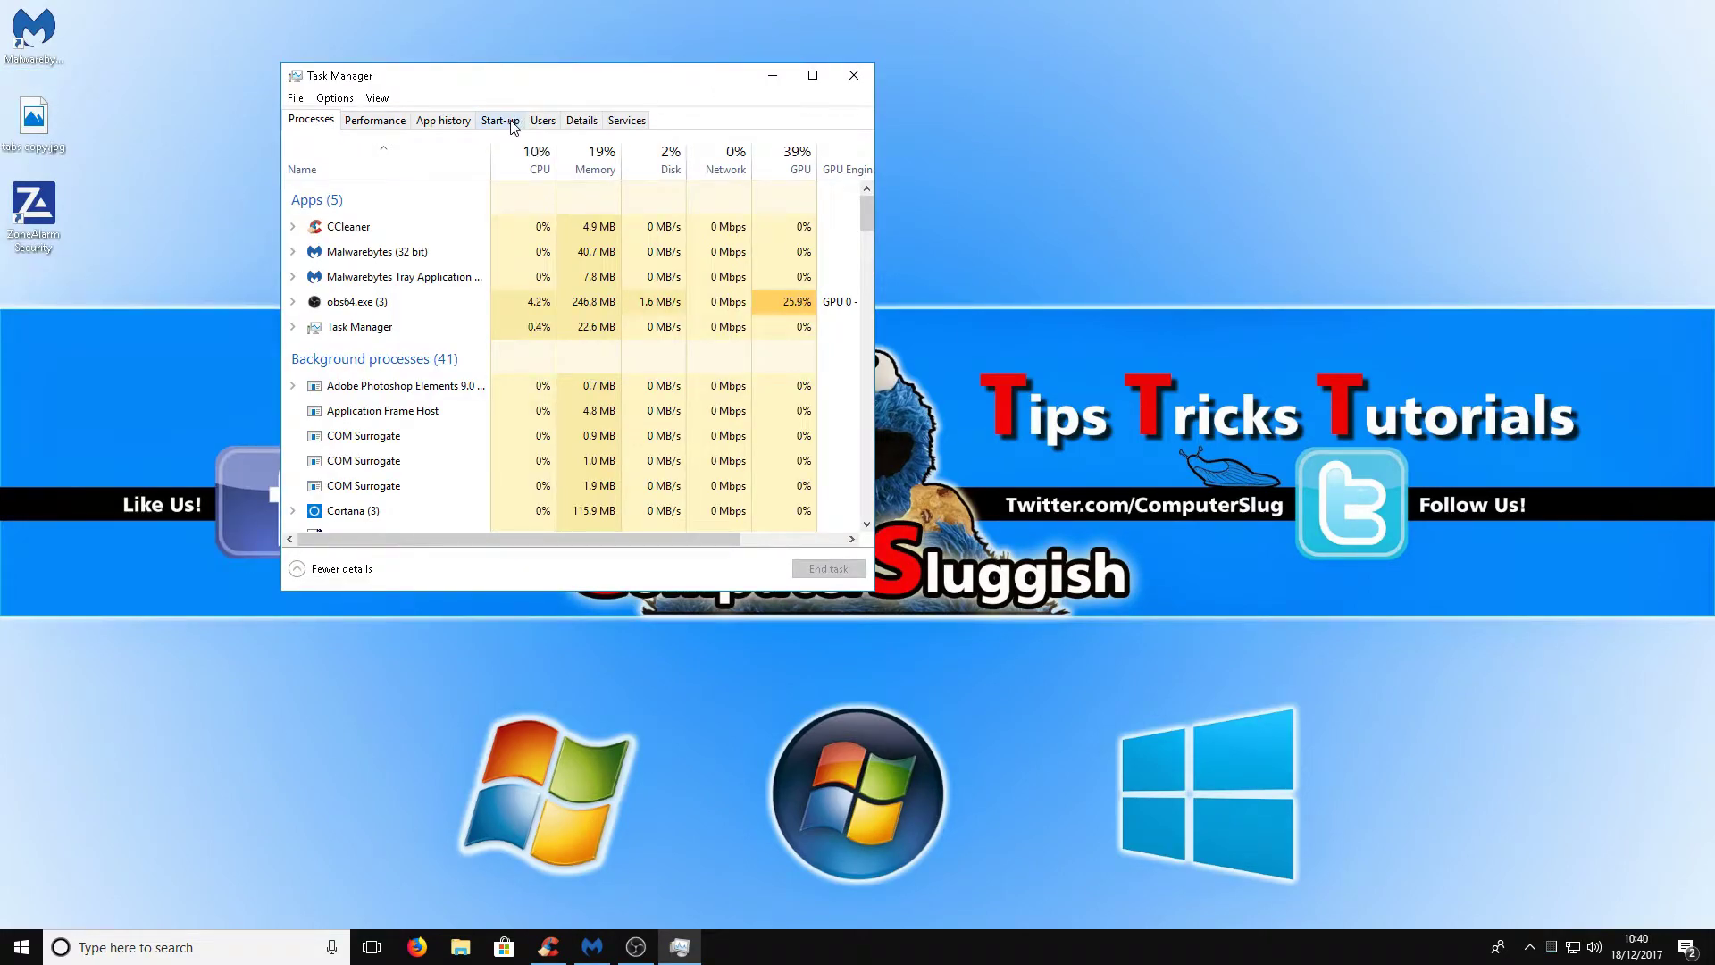
{"action": "left_click", "coordinate": [514, 126]}
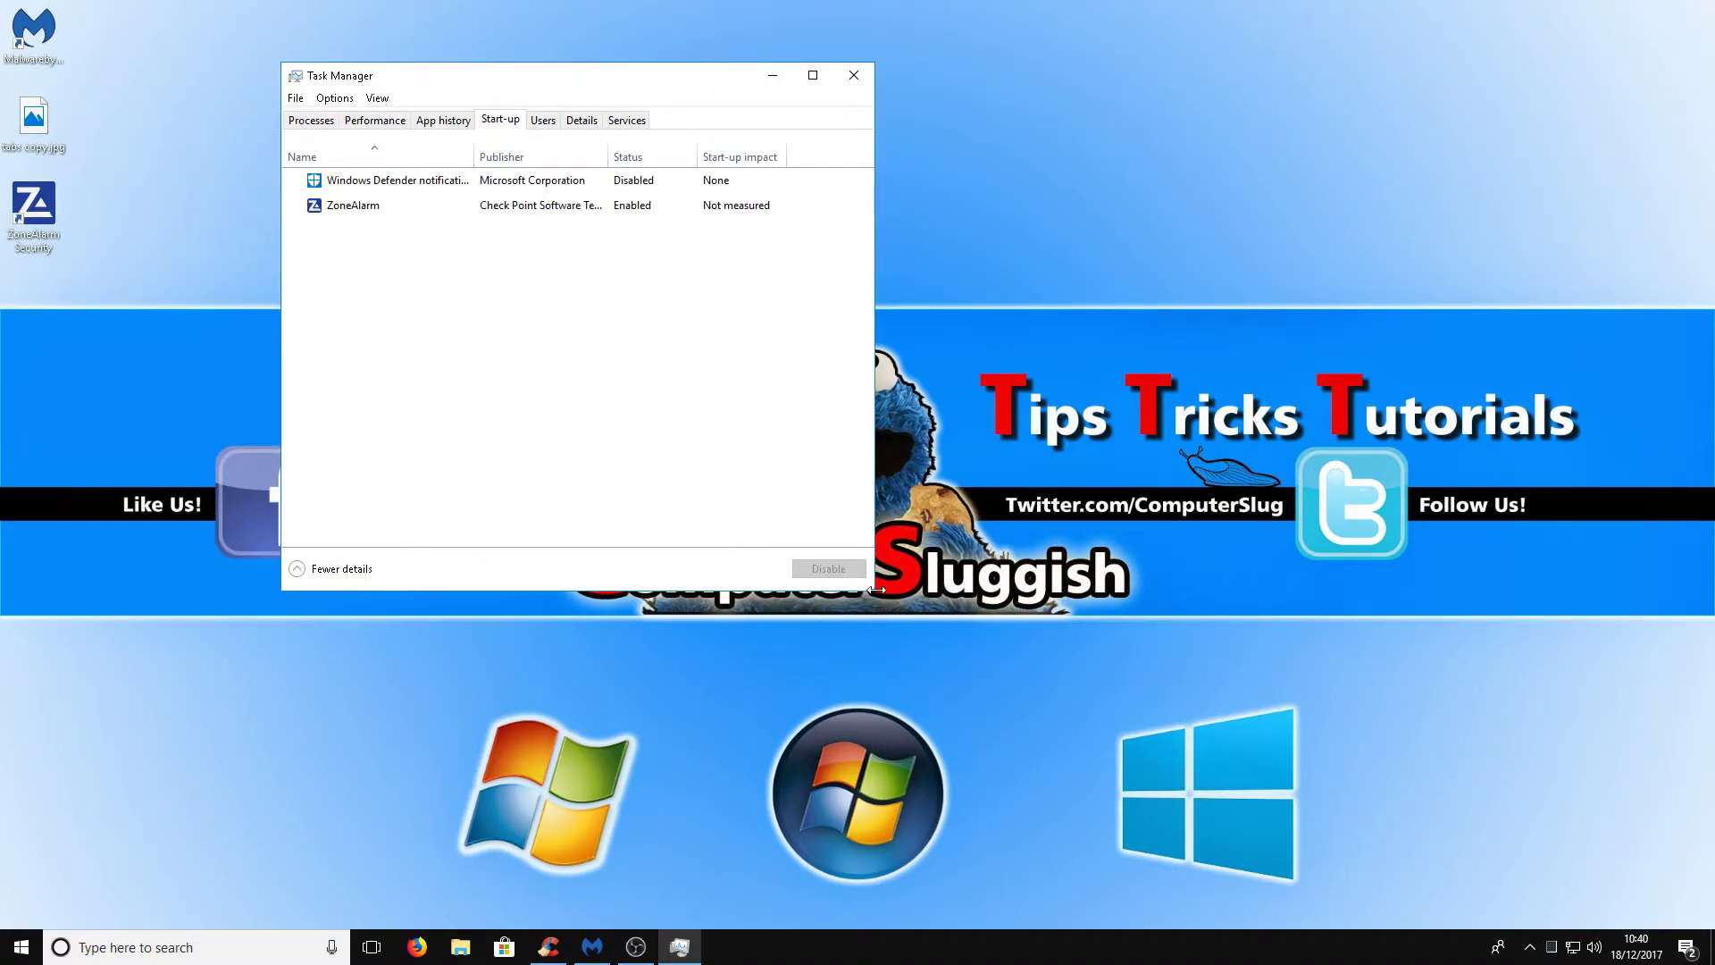
{"action": "left_click_drag", "start_coordinate": [875, 590], "coordinate": [1243, 766]}
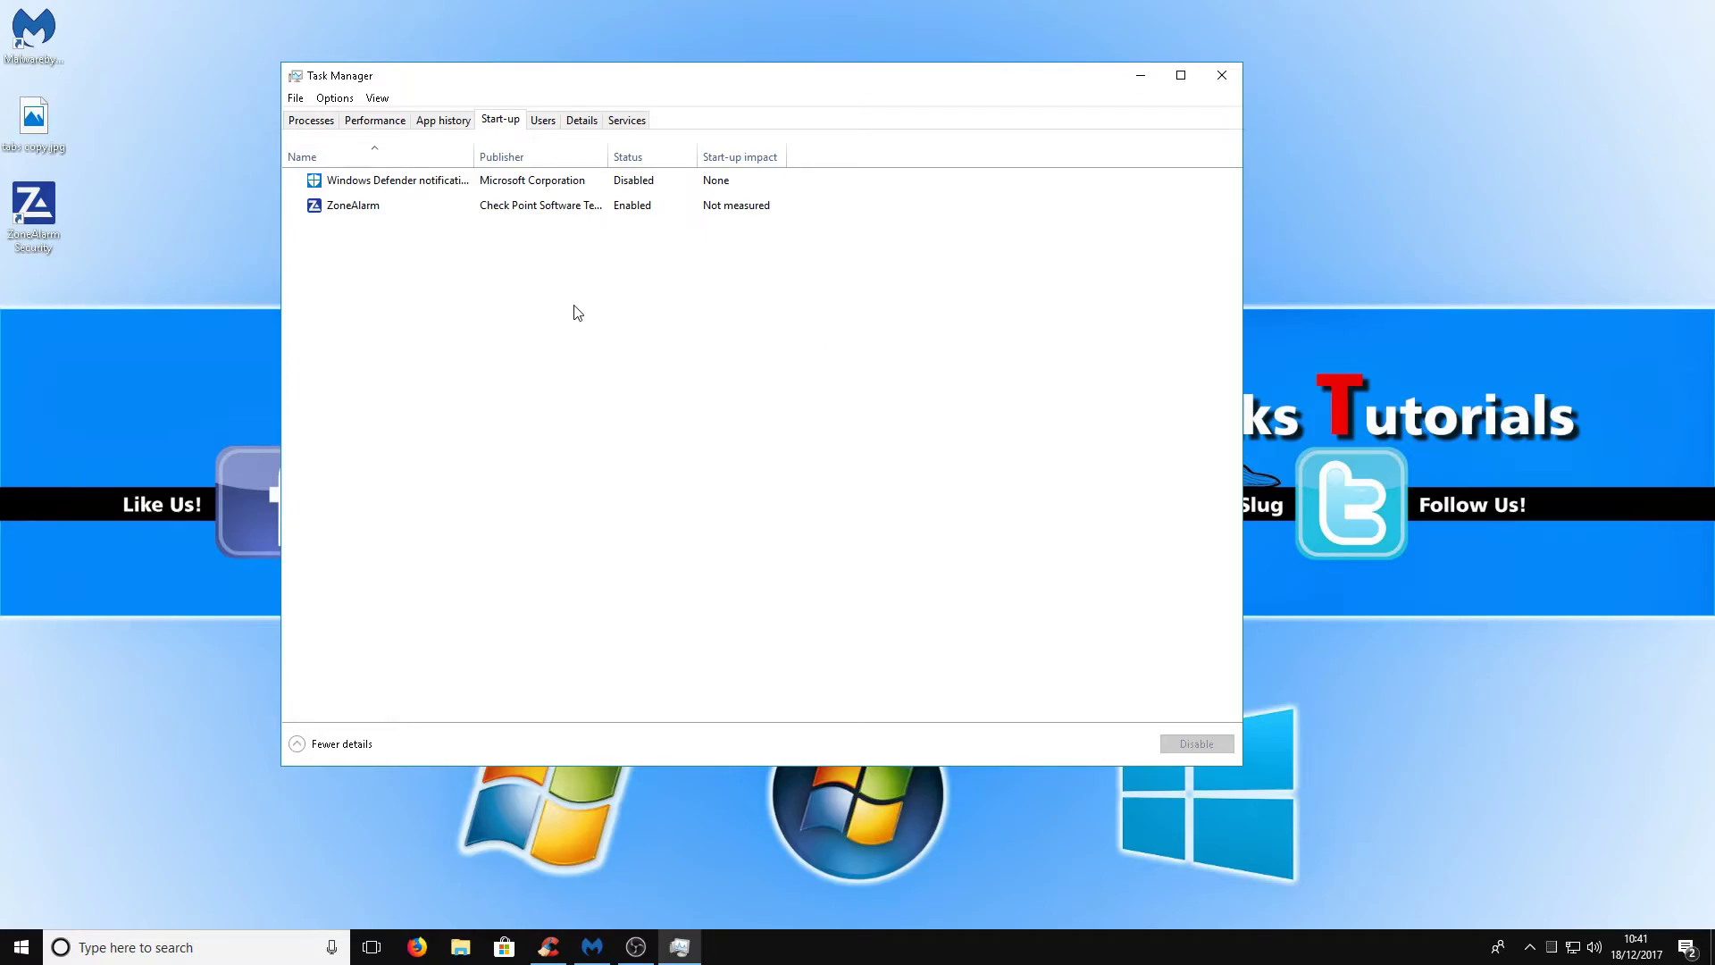
{"action": "right_click", "coordinate": [382, 212]}
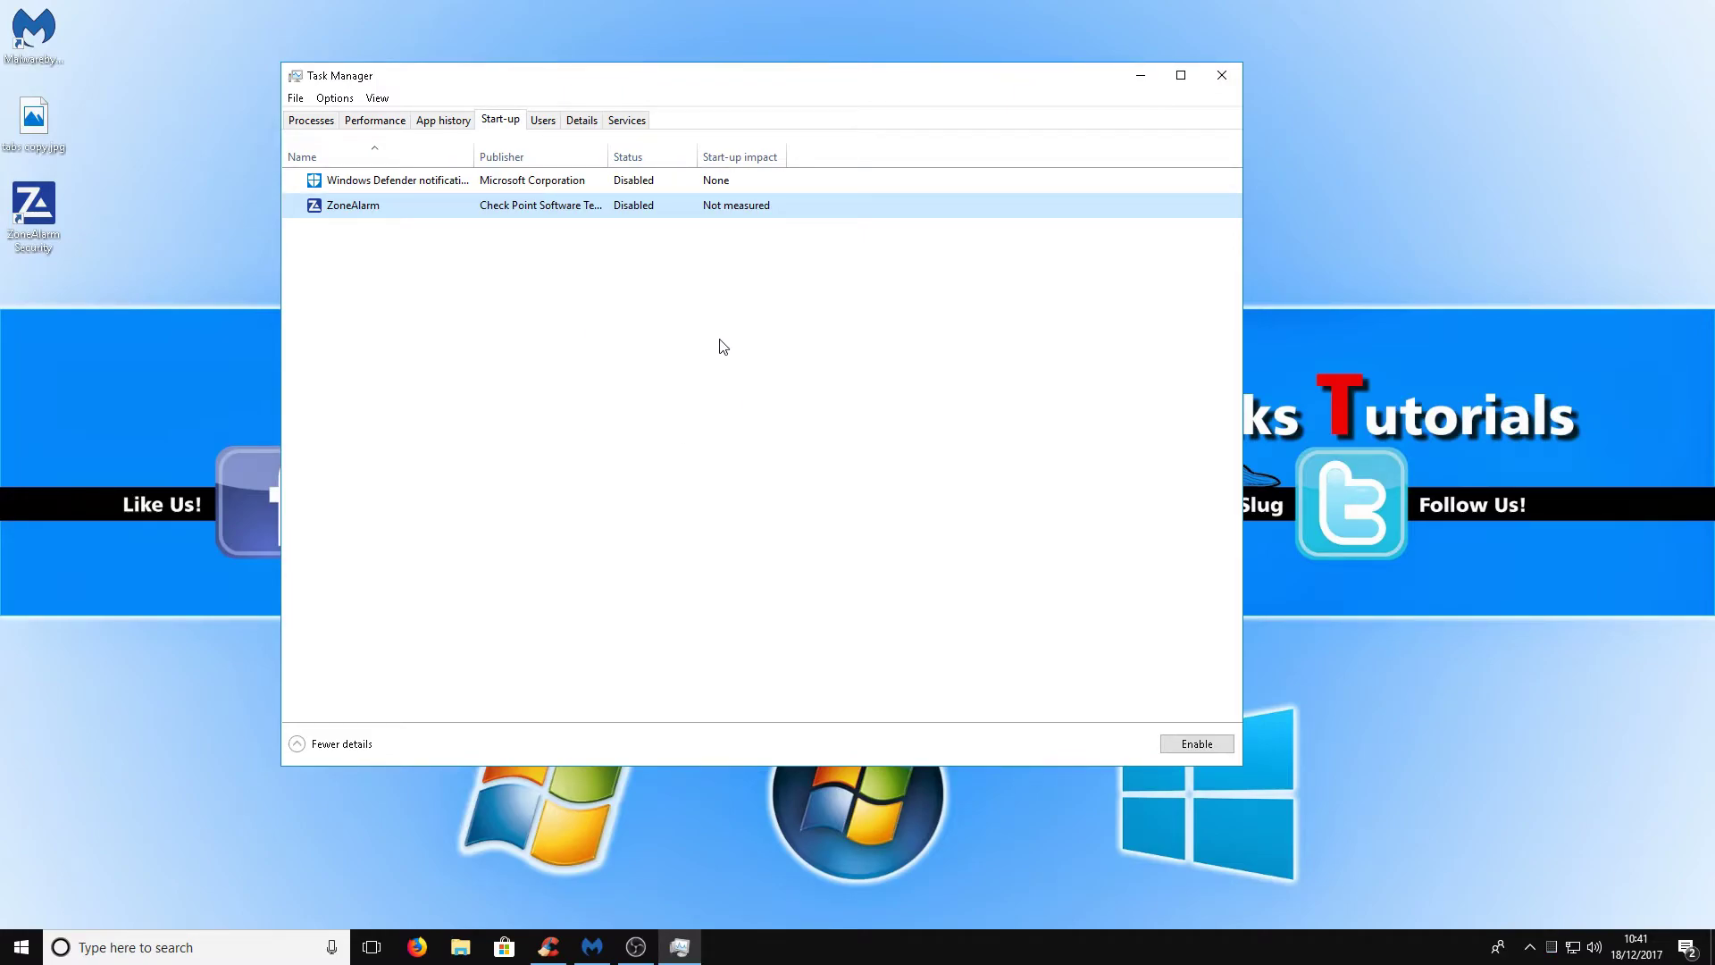
{"action": "left_click", "coordinate": [639, 125]}
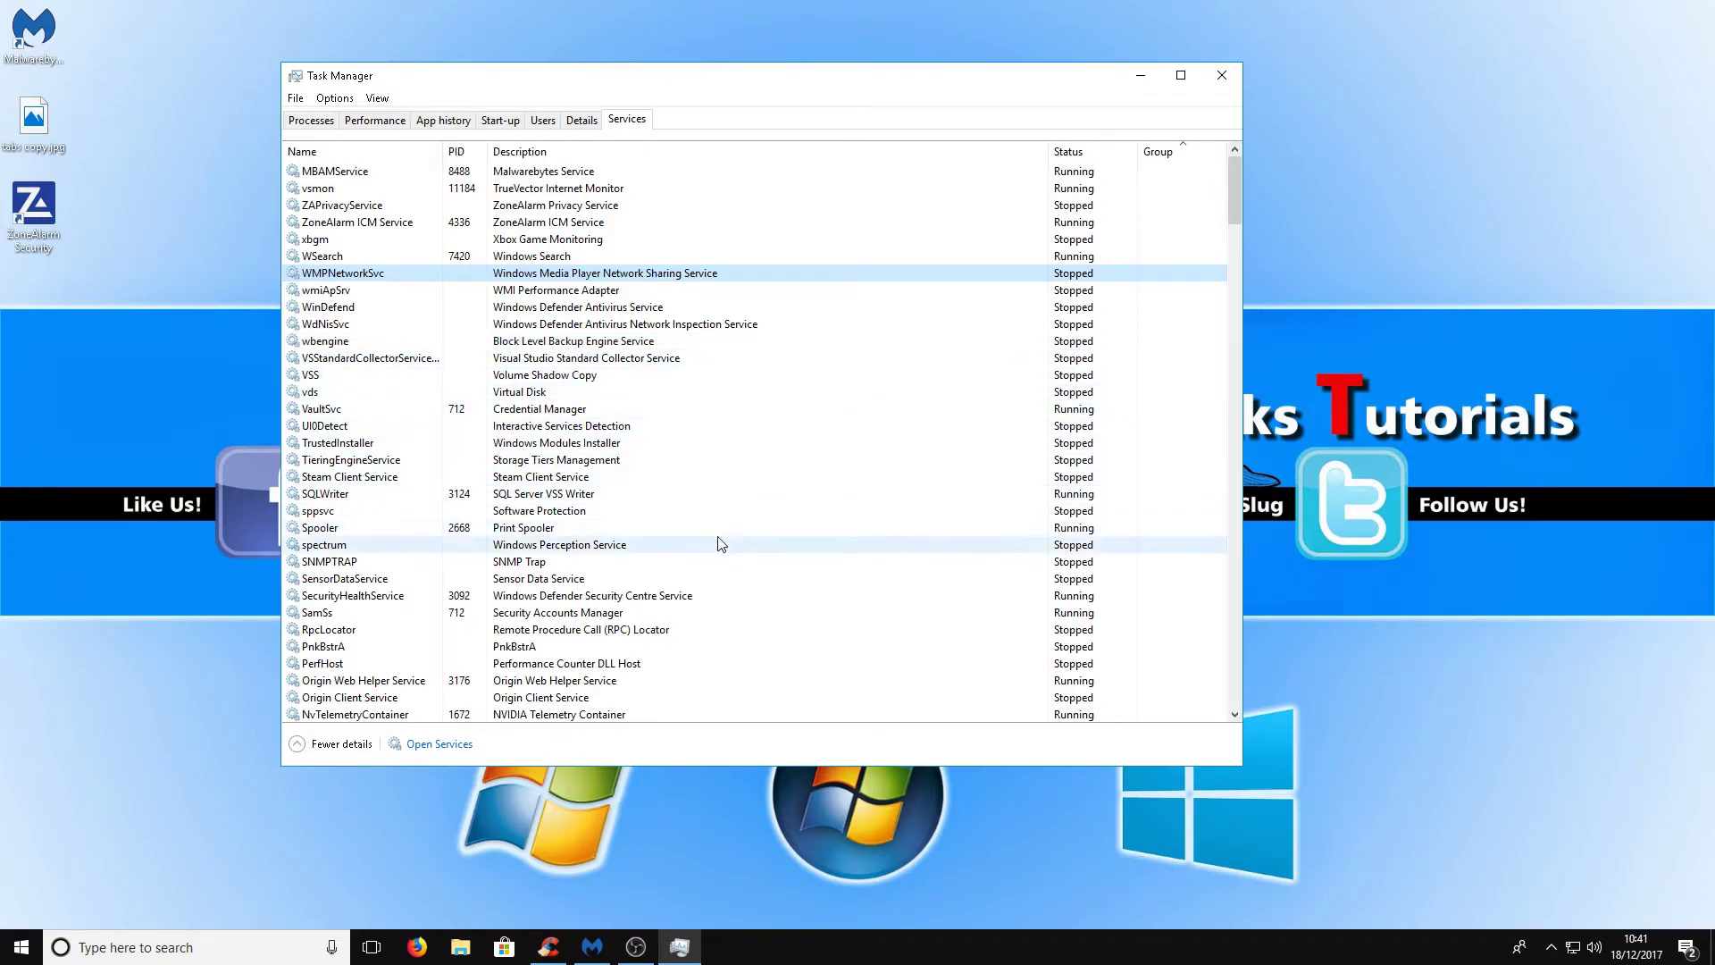
Launch the full Services console from the Spooler entry in Task Manager.
{"action": "left_click", "coordinate": [649, 532]}
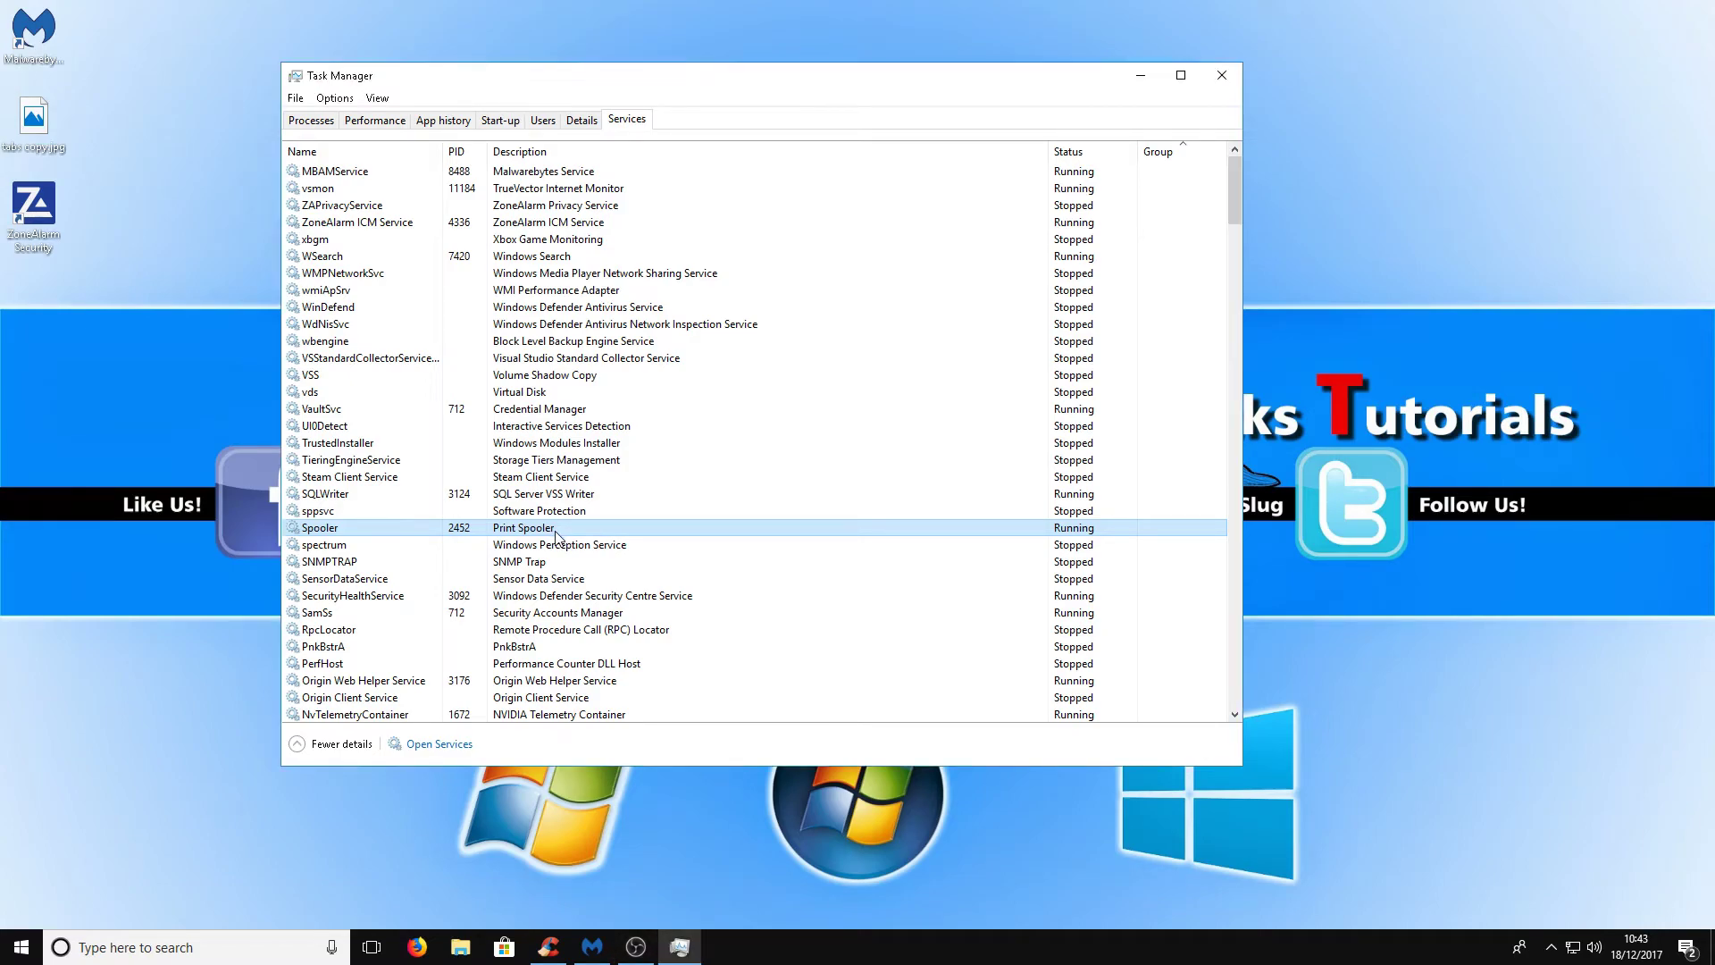
{"action": "right_click", "coordinate": [557, 534]}
{"action": "left_click", "coordinate": [651, 609]}
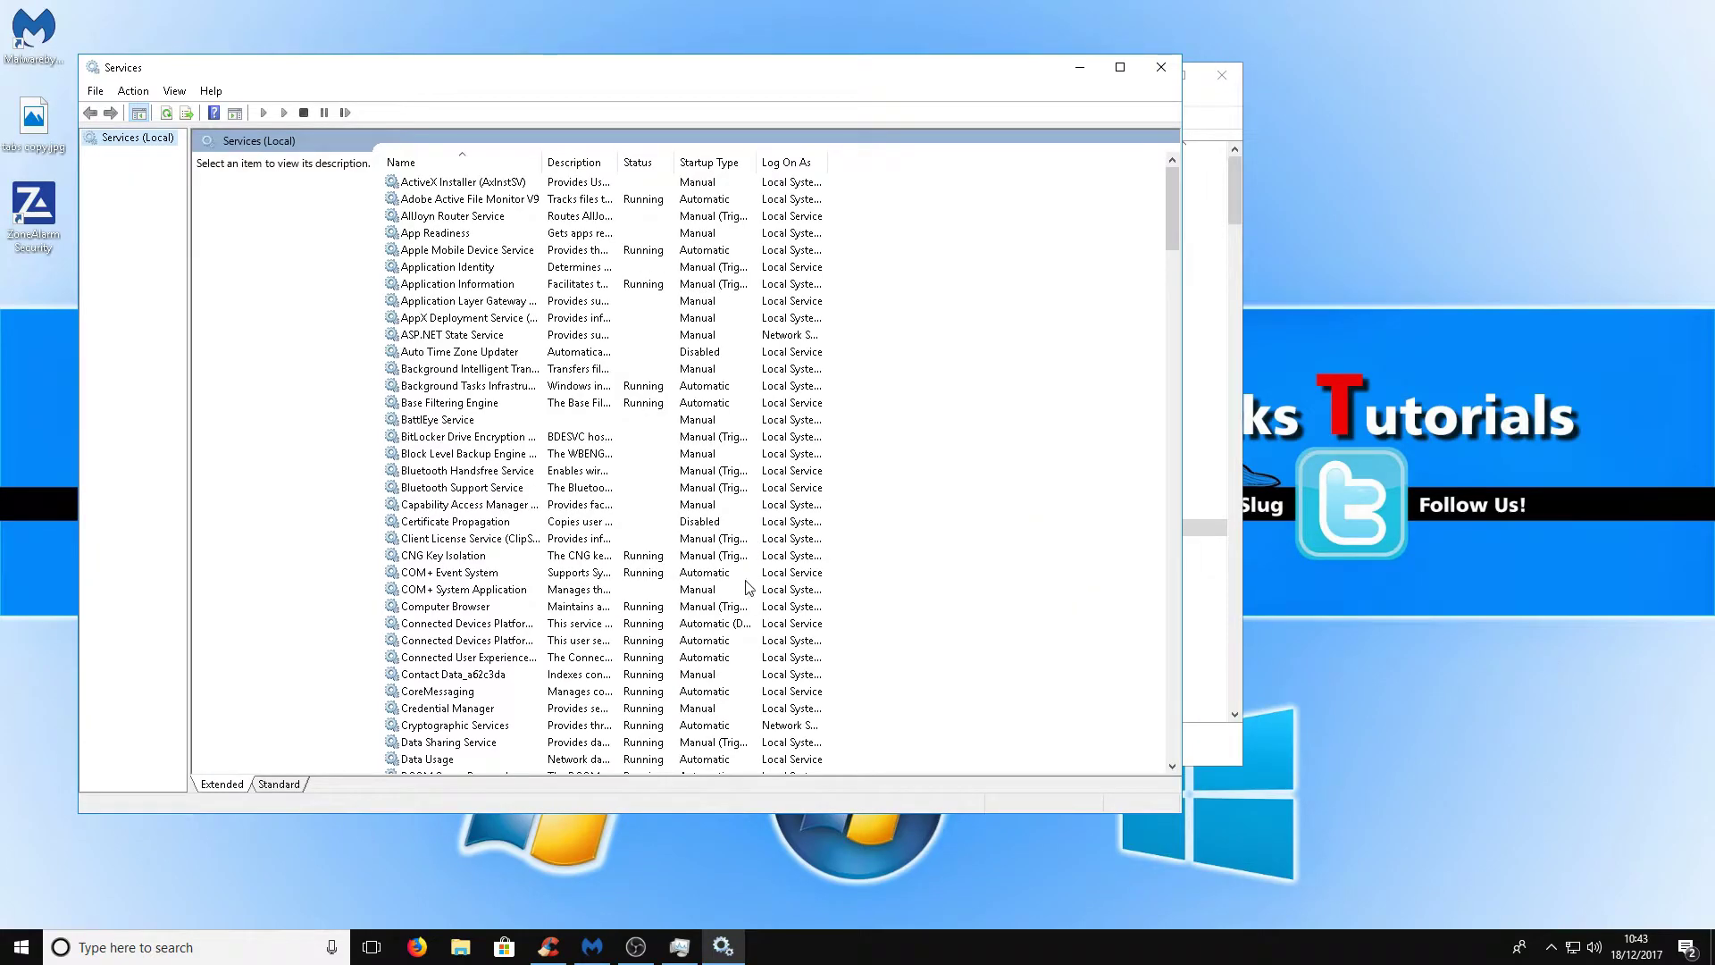
Select Print Spooler in the Services console and bring up its context menu.
{"action": "scroll", "coordinate": [787, 585], "scroll_direction": "down", "scroll_amount": 20}
{"action": "scroll", "coordinate": [811, 585], "scroll_direction": "down", "scroll_amount": 17}
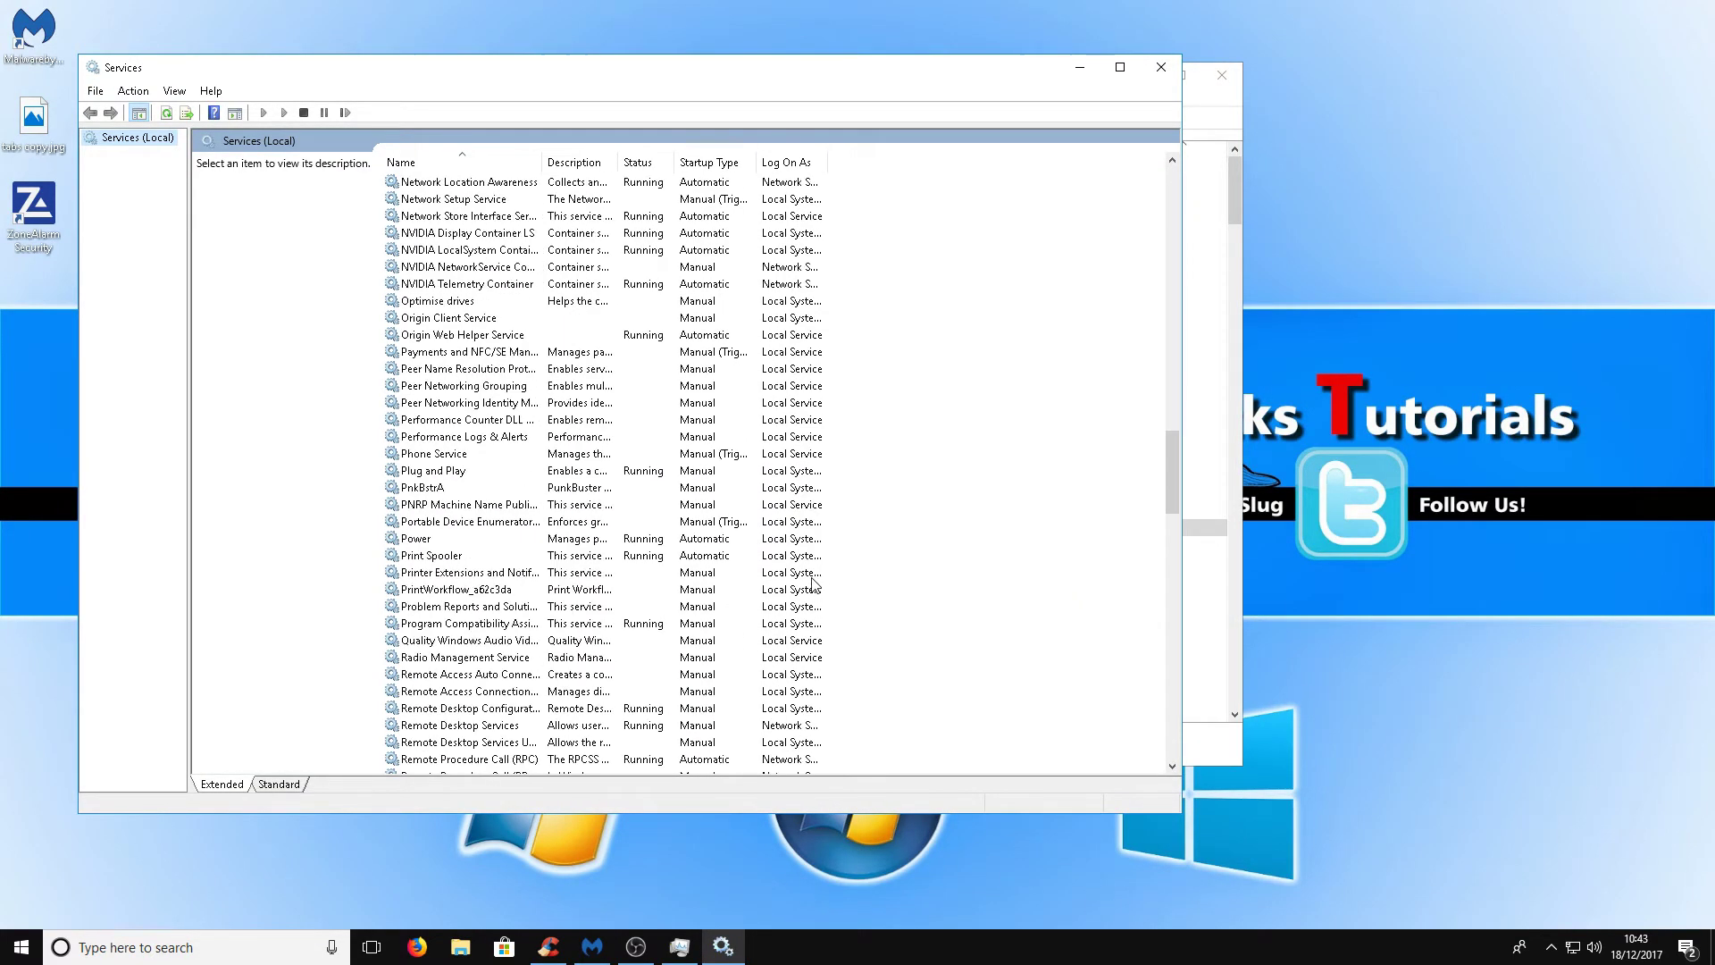
{"action": "left_click_drag", "start_coordinate": [1244, 187], "coordinate": [1473, 186]}
{"action": "left_click", "coordinate": [348, 76]}
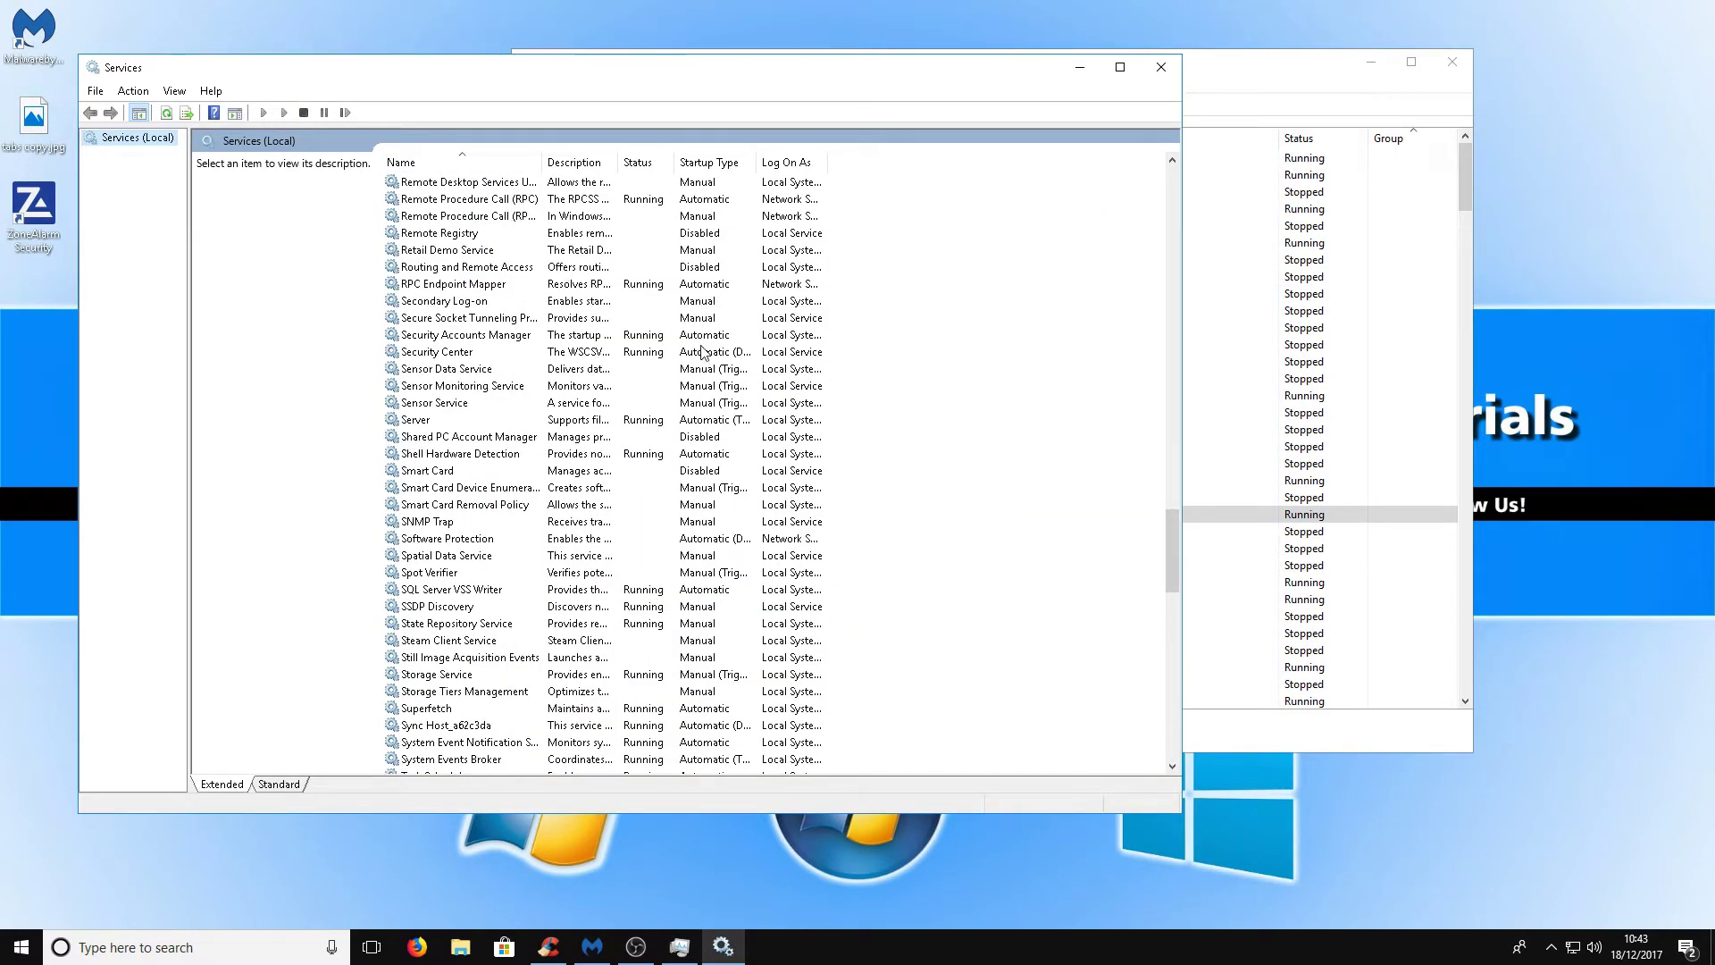
{"action": "left_click_drag", "start_coordinate": [459, 69], "coordinate": [465, 76]}
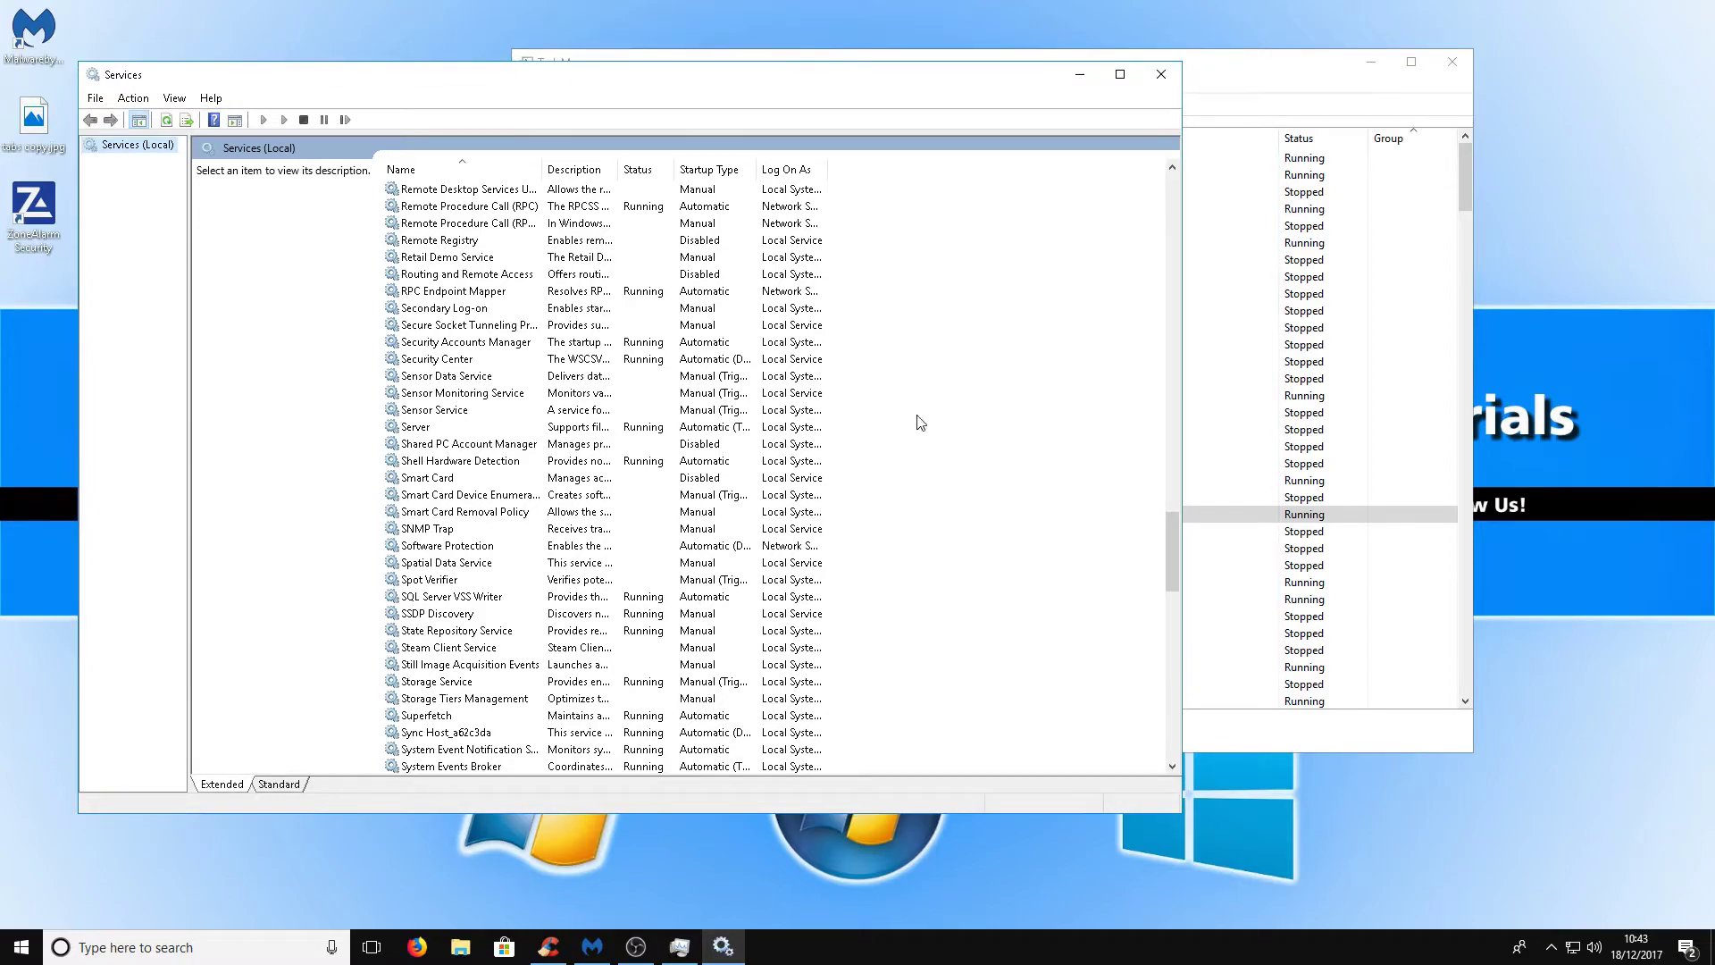
{"action": "scroll", "coordinate": [858, 536], "scroll_direction": "down", "scroll_amount": 5}
{"action": "scroll", "coordinate": [871, 661], "scroll_direction": "up", "scroll_amount": 15}
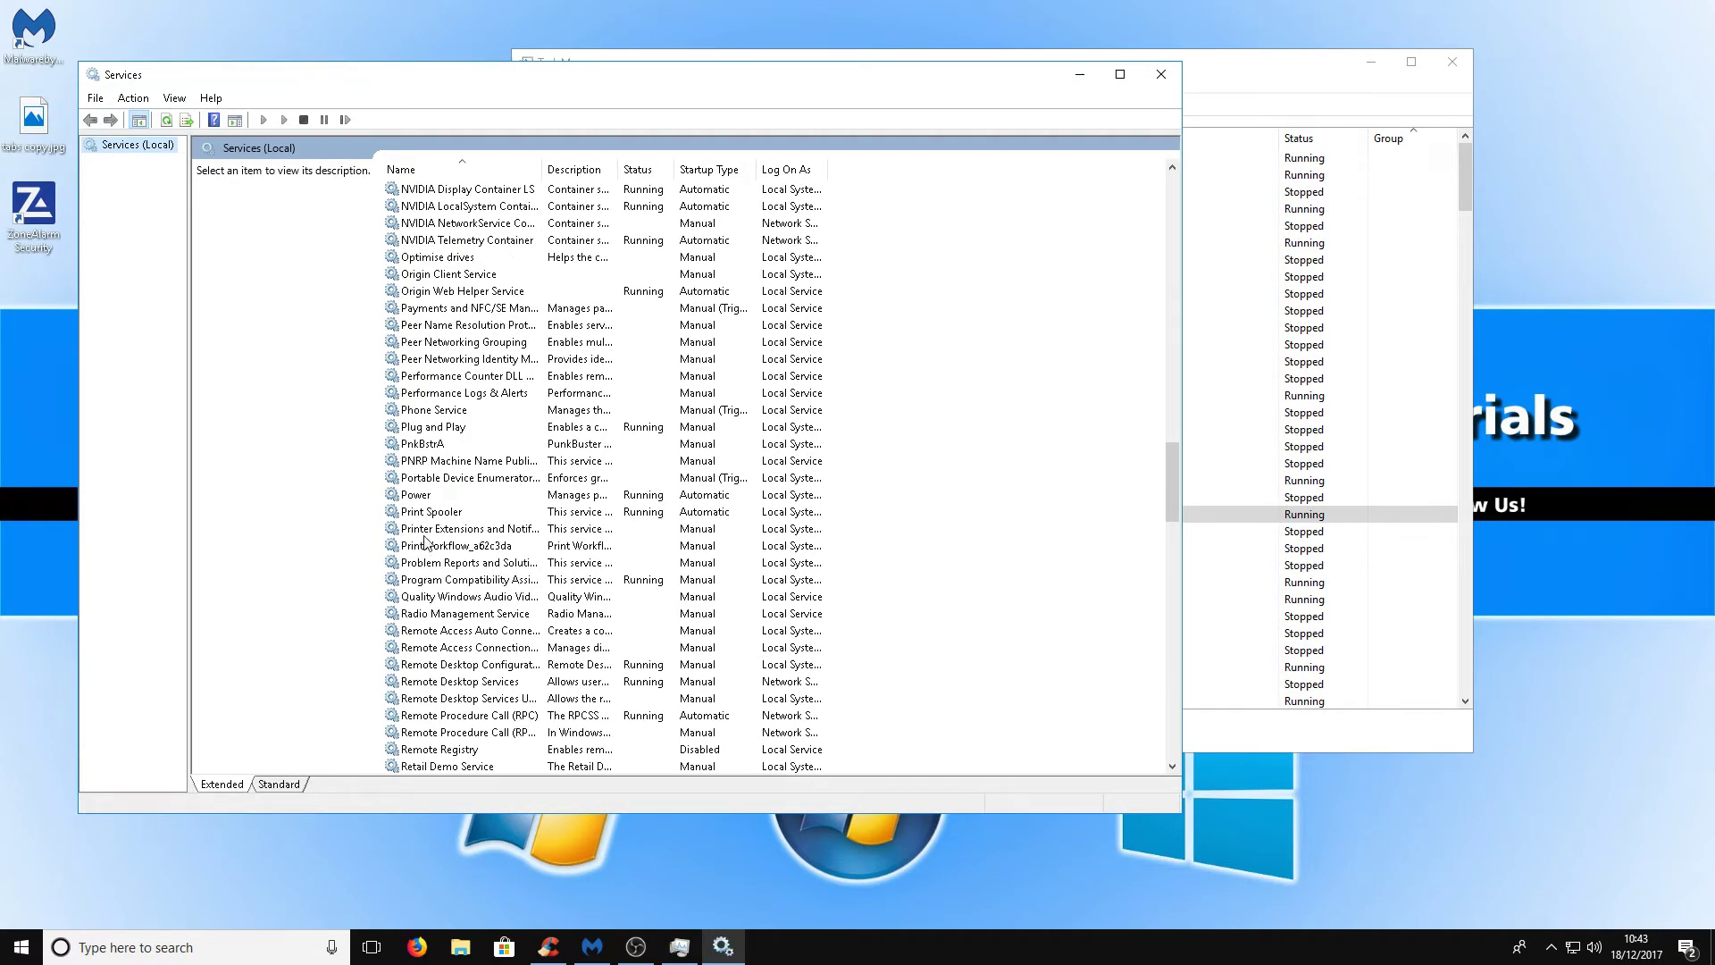
{"action": "left_click", "coordinate": [450, 513]}
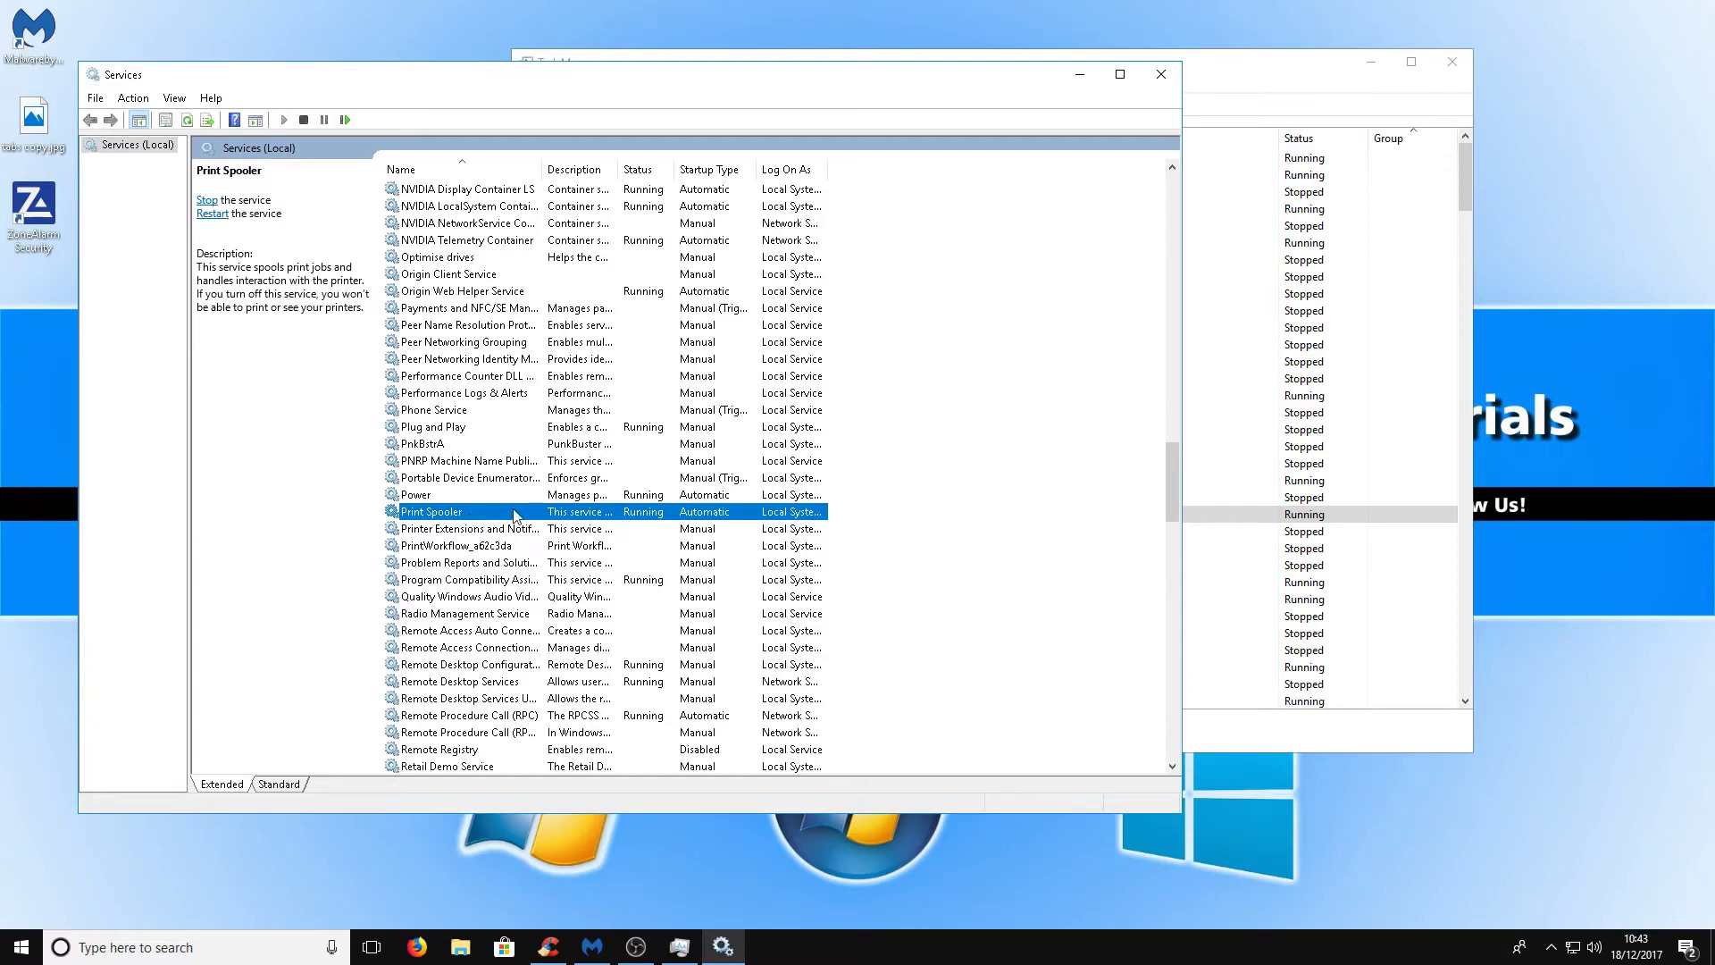
{"action": "right_click", "coordinate": [489, 515]}
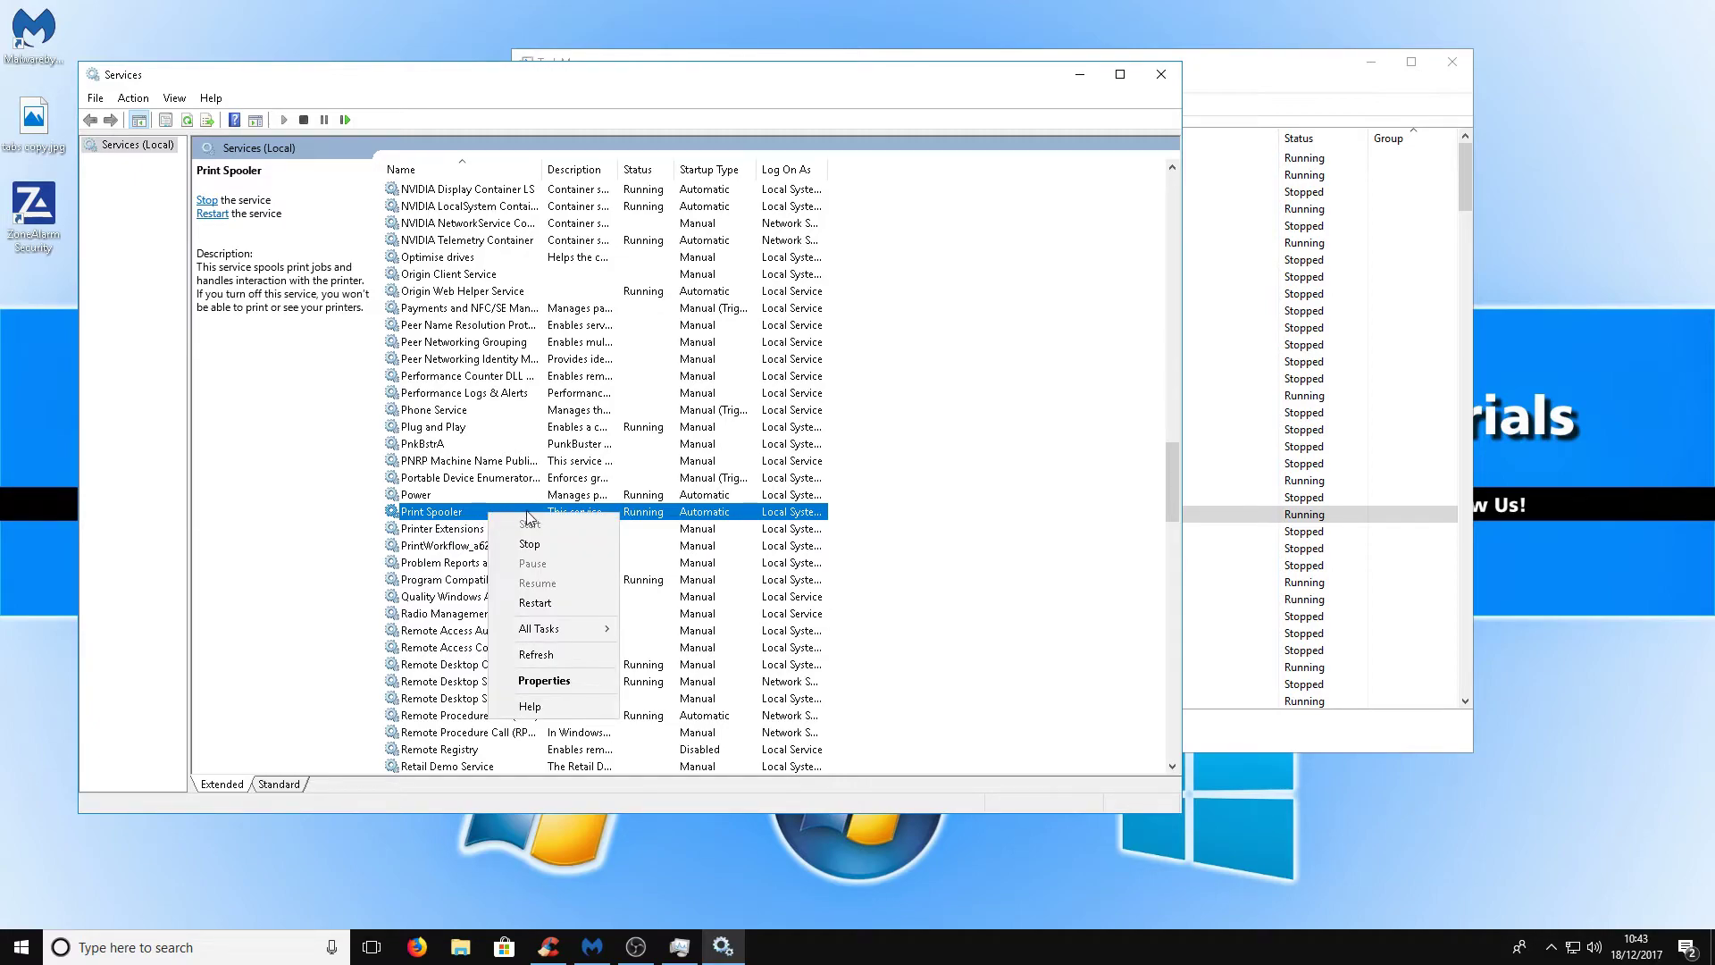
Stop Print Spooler, set its startup type to Disabled, apply, and minimise Services.
{"action": "left_click", "coordinate": [576, 681]}
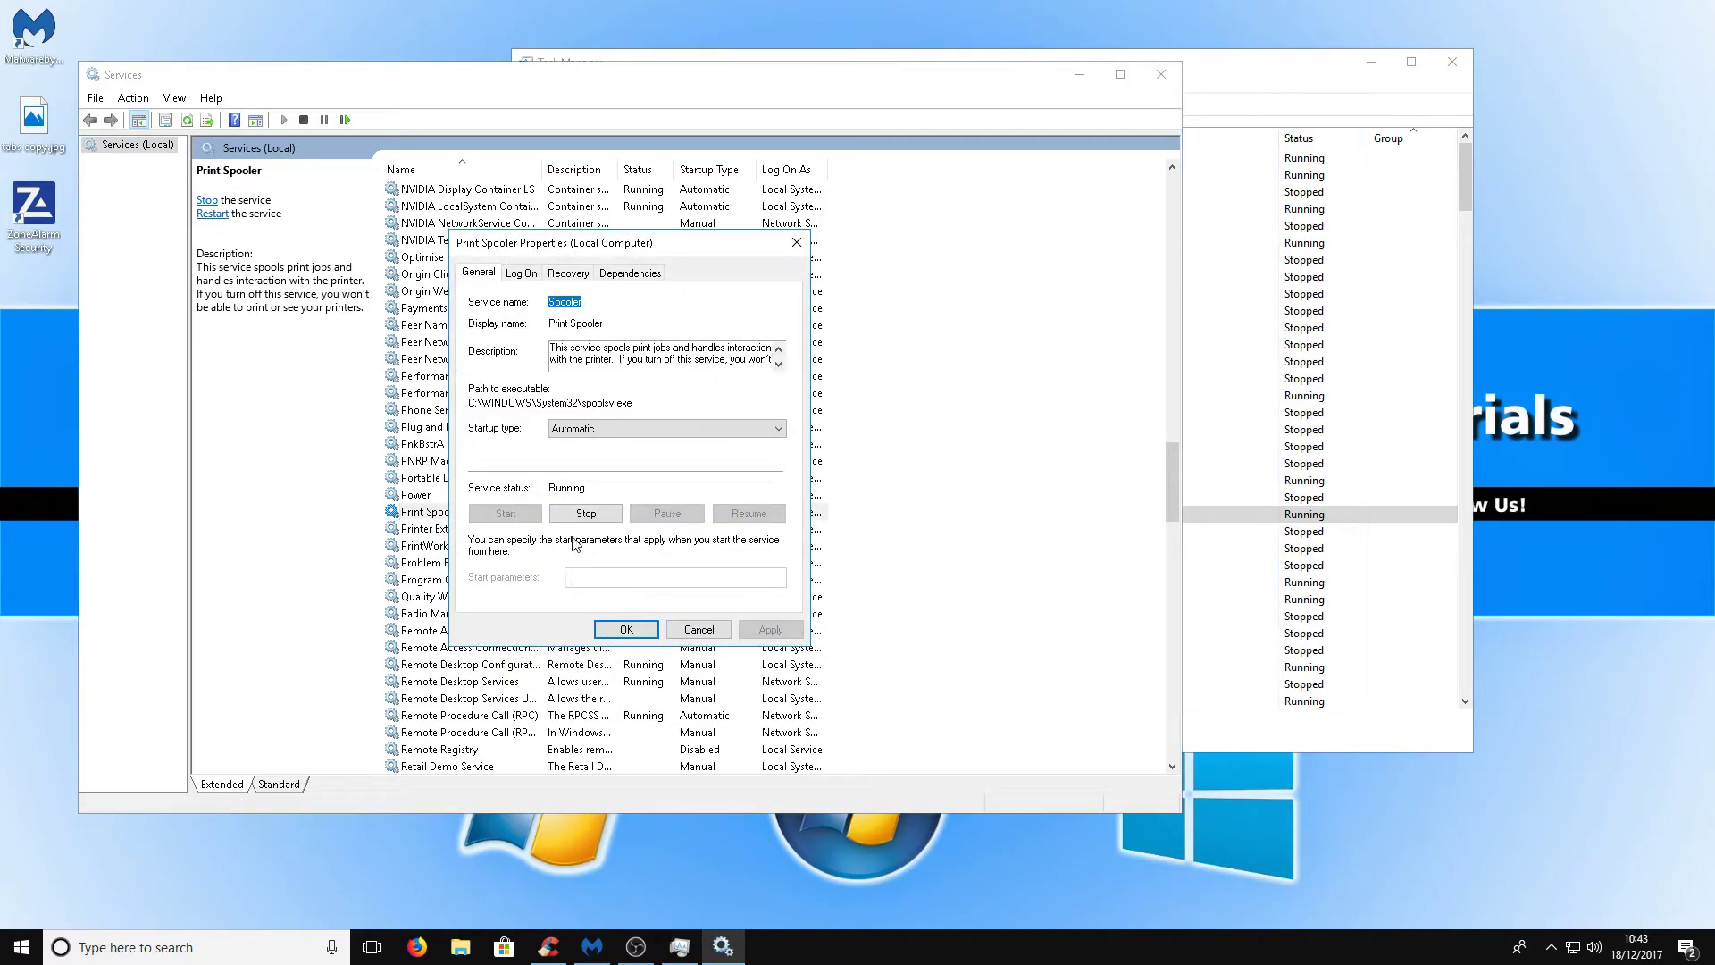
{"action": "left_click", "coordinate": [603, 511]}
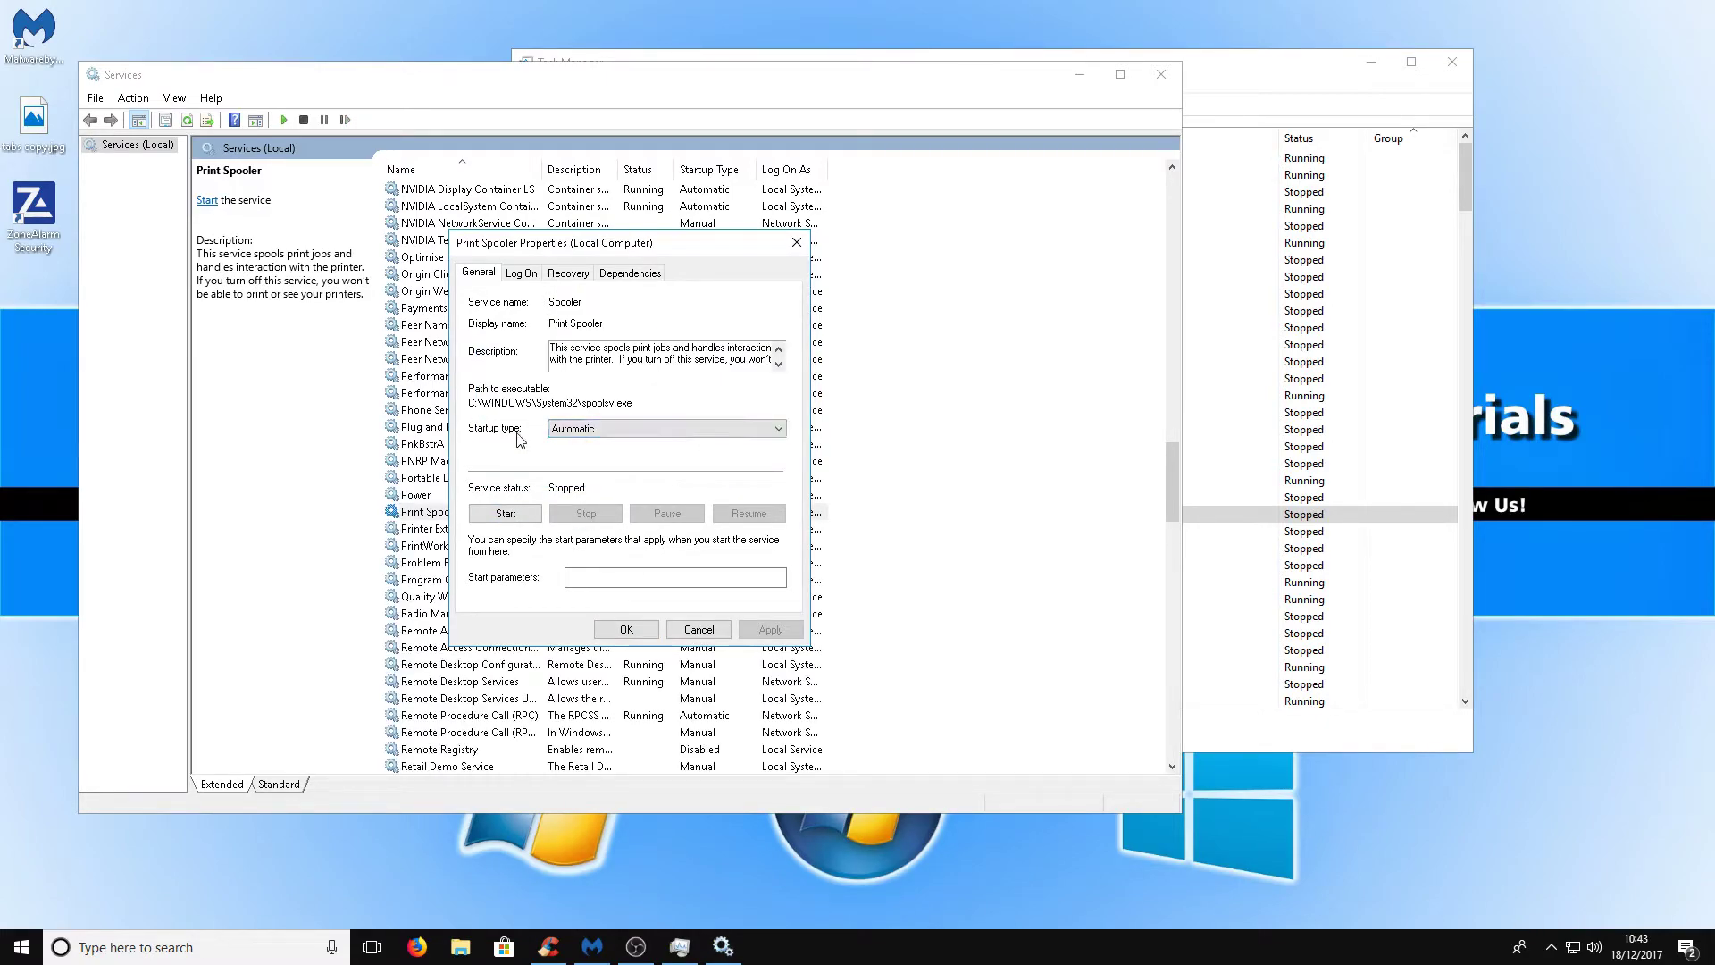
{"action": "left_click", "coordinate": [601, 438]}
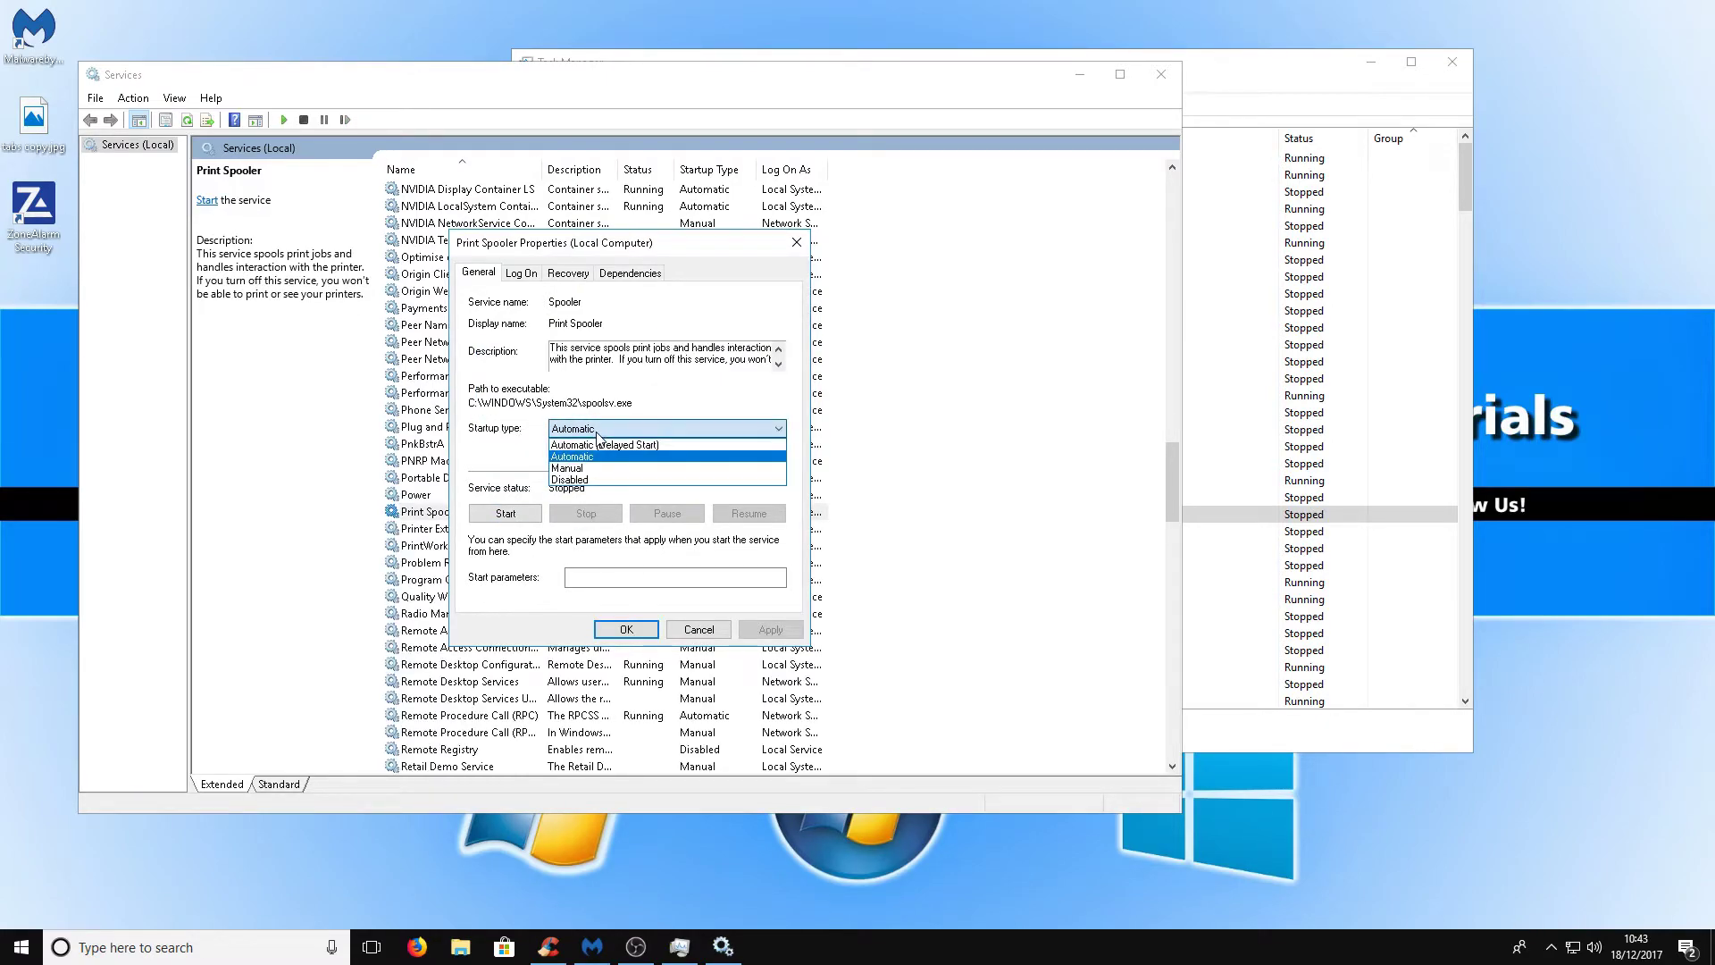
{"action": "left_click", "coordinate": [625, 480]}
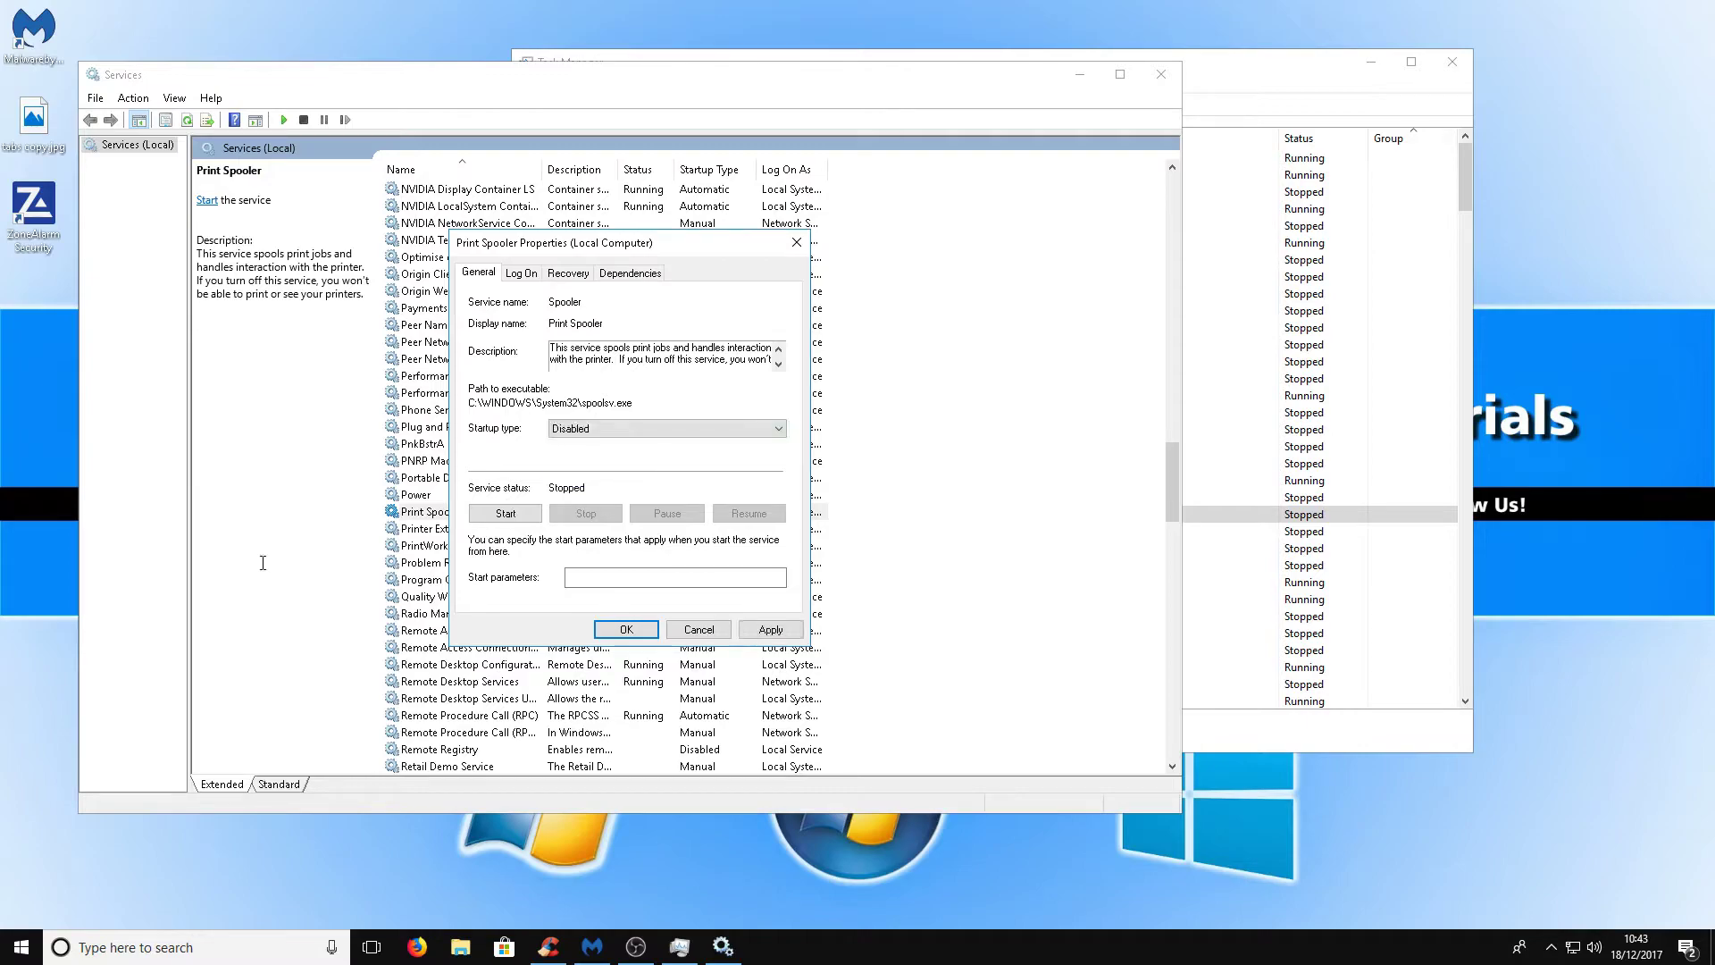
{"action": "left_click", "coordinate": [766, 629]}
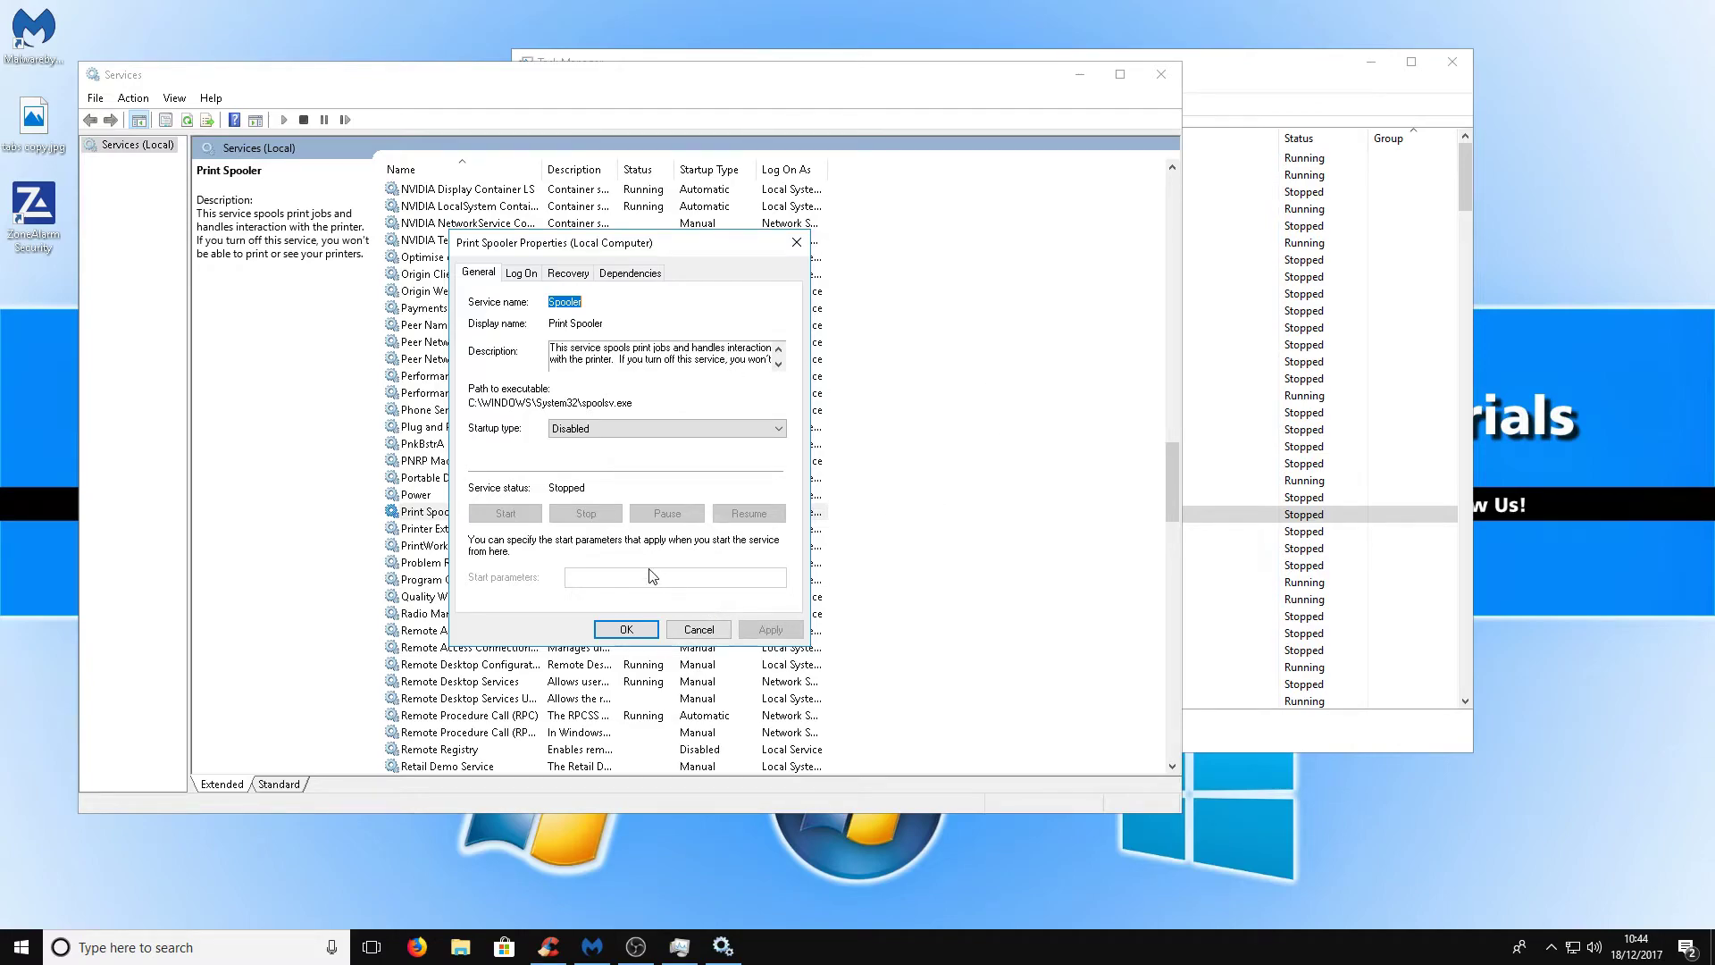
{"action": "left_click", "coordinate": [626, 629]}
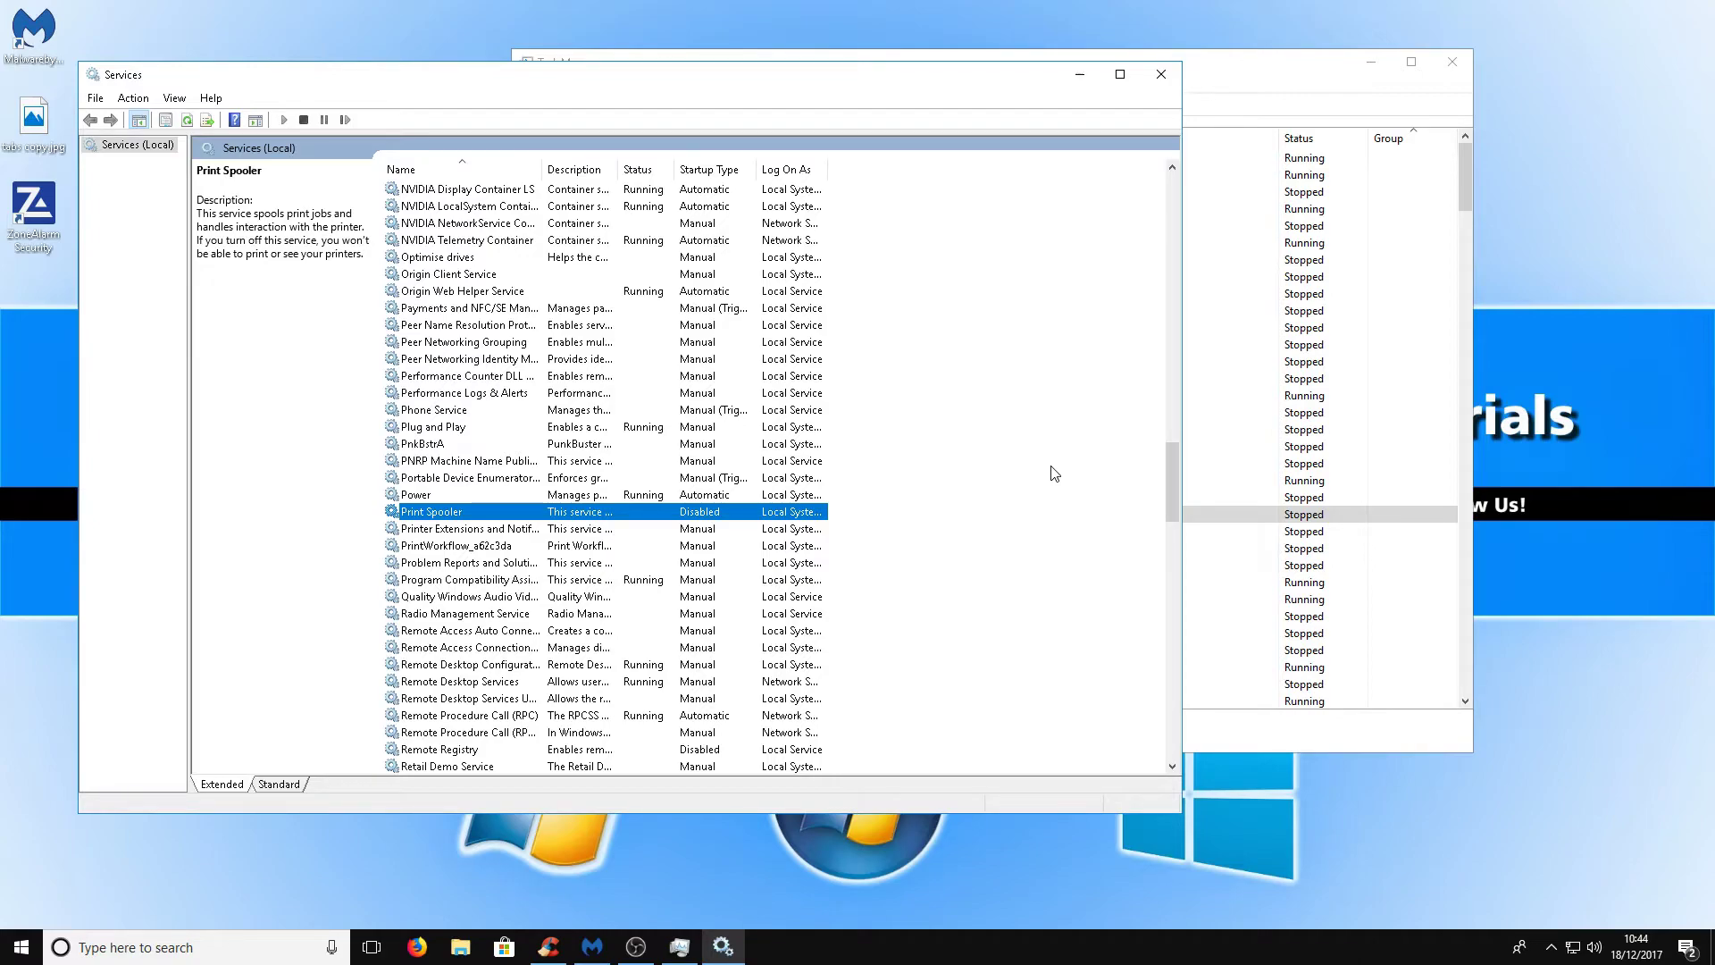
{"action": "left_click", "coordinate": [1083, 74]}
Review CCleaner's Windows and Applications cleaning items and run the cleaner.
{"action": "left_click", "coordinate": [1372, 64]}
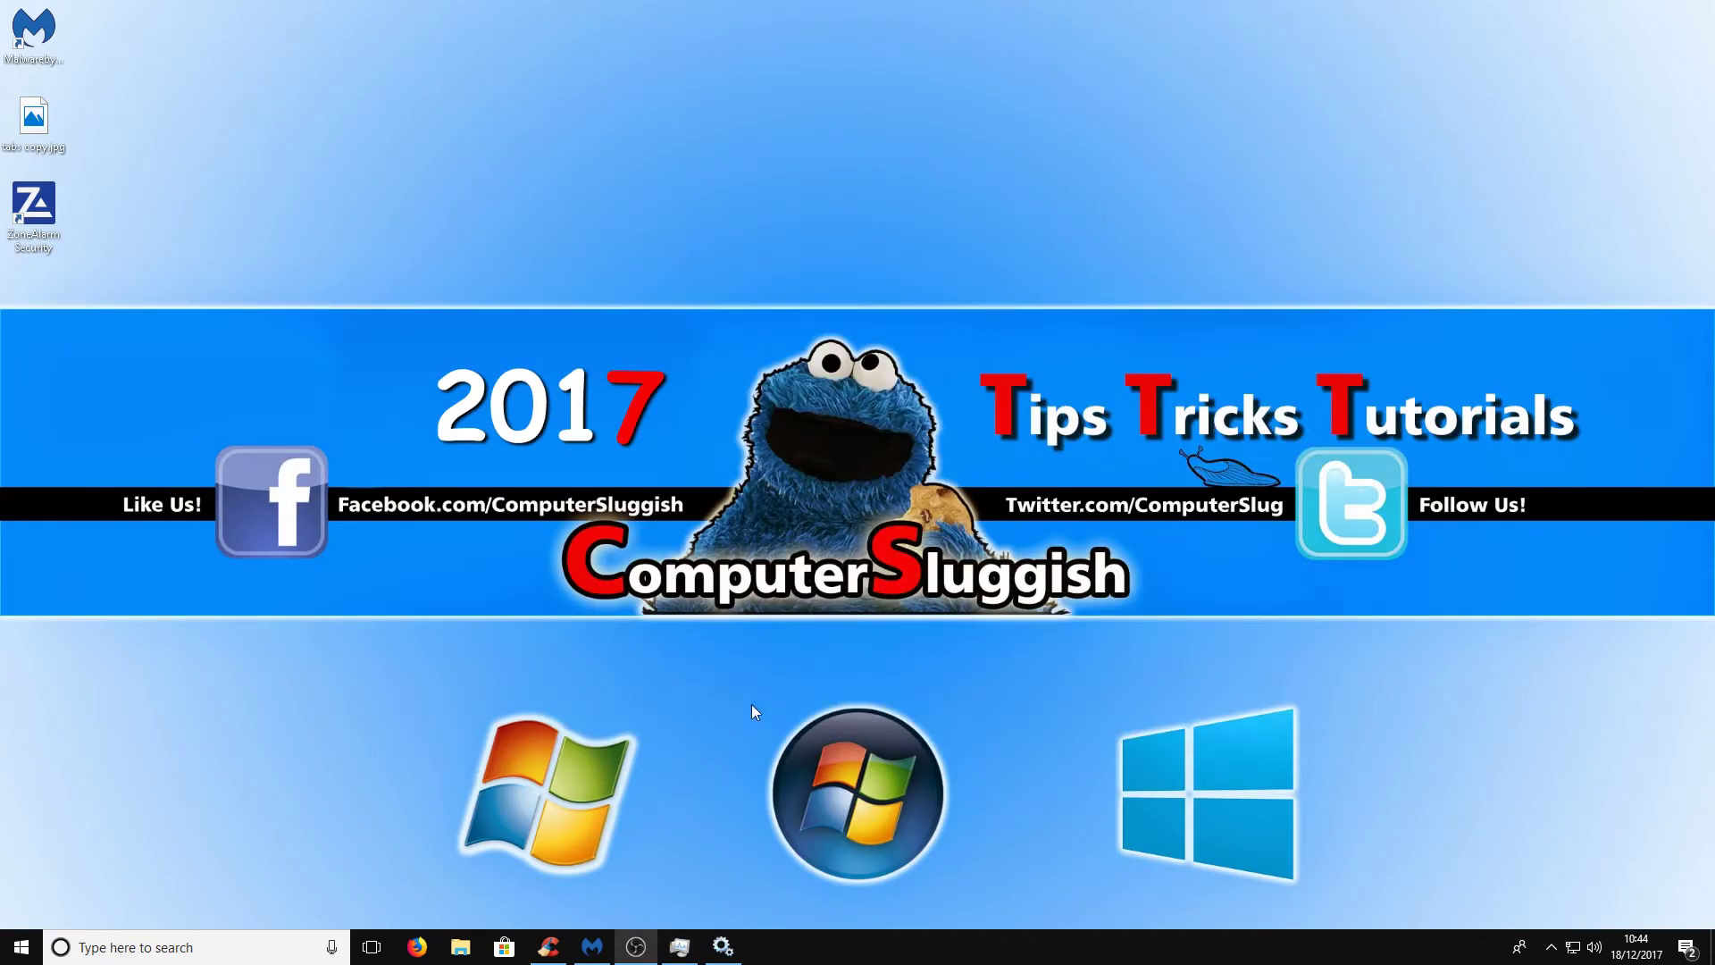
{"action": "left_click", "coordinate": [549, 946]}
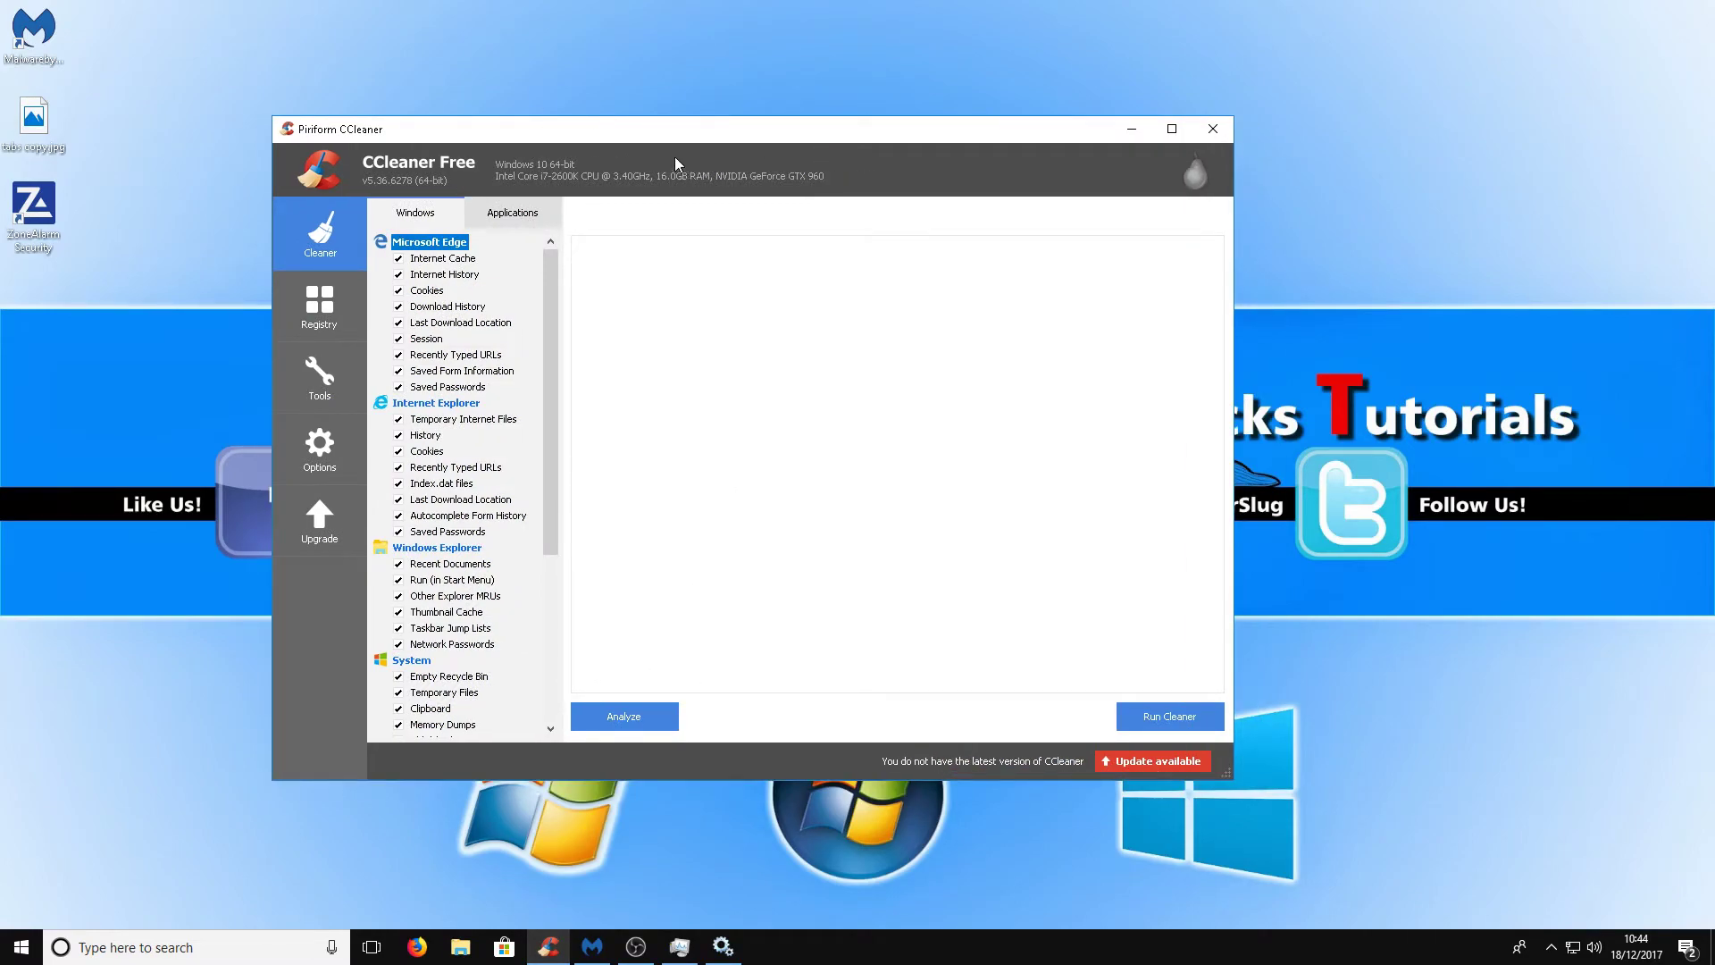
{"action": "mouse_move", "coordinate": [551, 282]}
{"action": "left_mouse_down"}
{"action": "mouse_move", "coordinate": [554, 451]}
{"action": "mouse_move", "coordinate": [537, 304]}
{"action": "left_mouse_up"}
{"action": "left_click", "coordinate": [513, 213]}
{"action": "left_click_drag", "start_coordinate": [550, 299], "coordinate": [560, 207]}
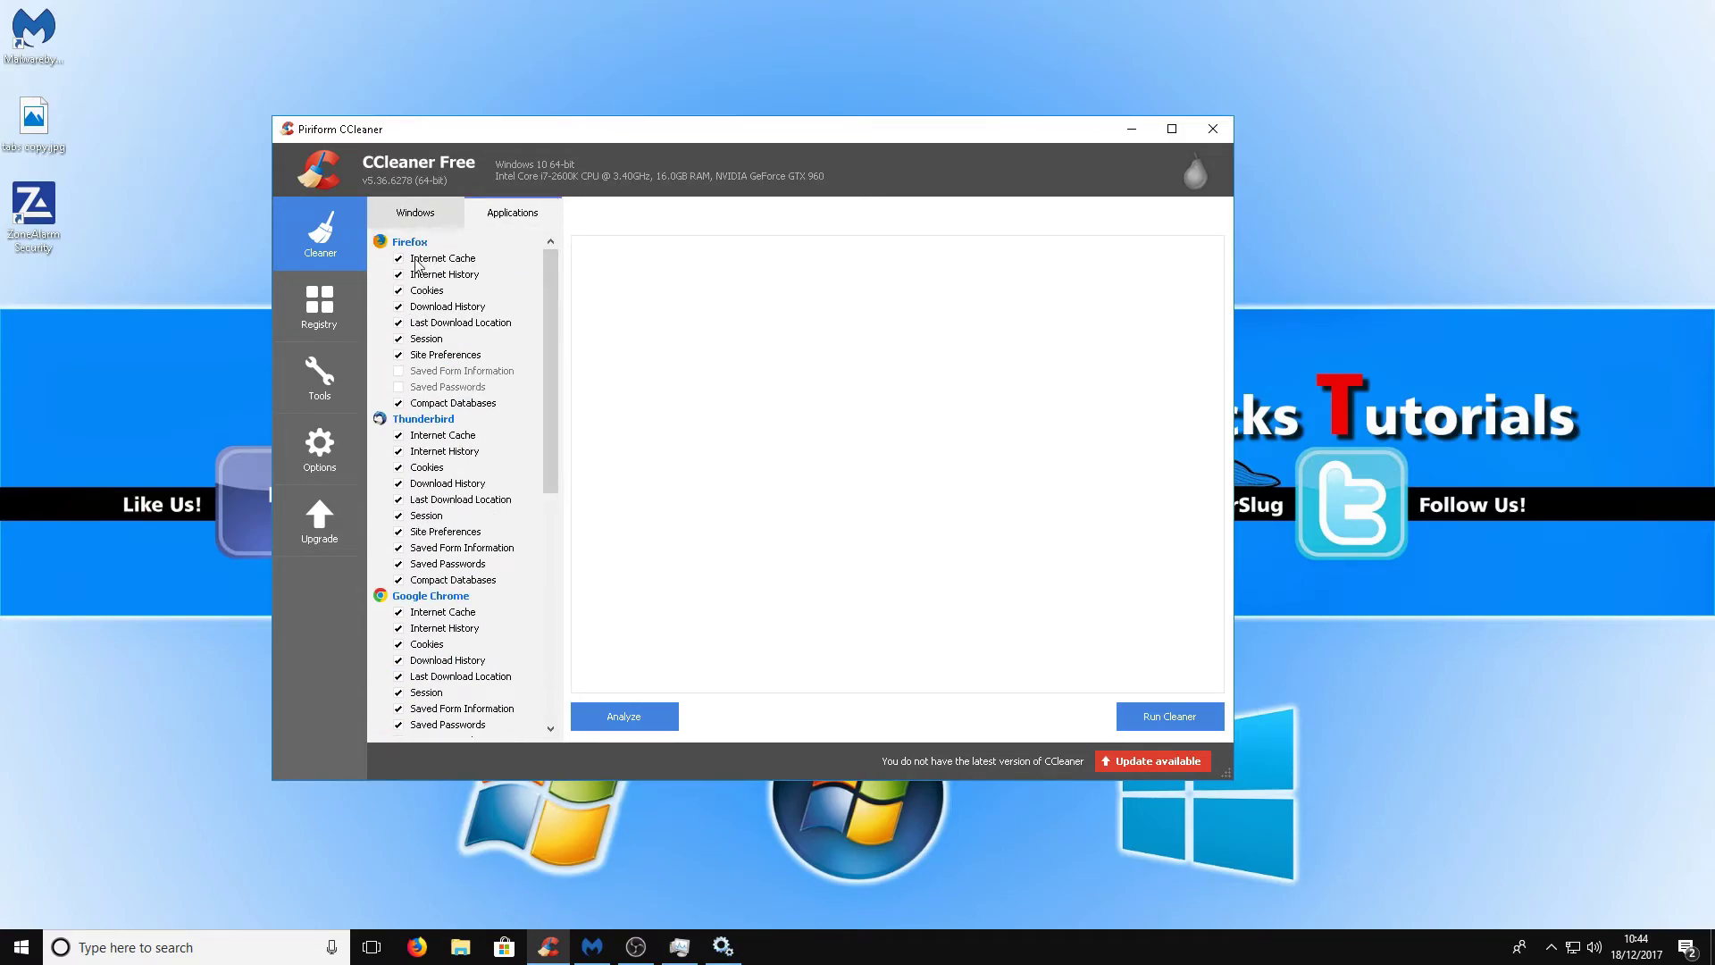
{"action": "left_click", "coordinate": [432, 212]}
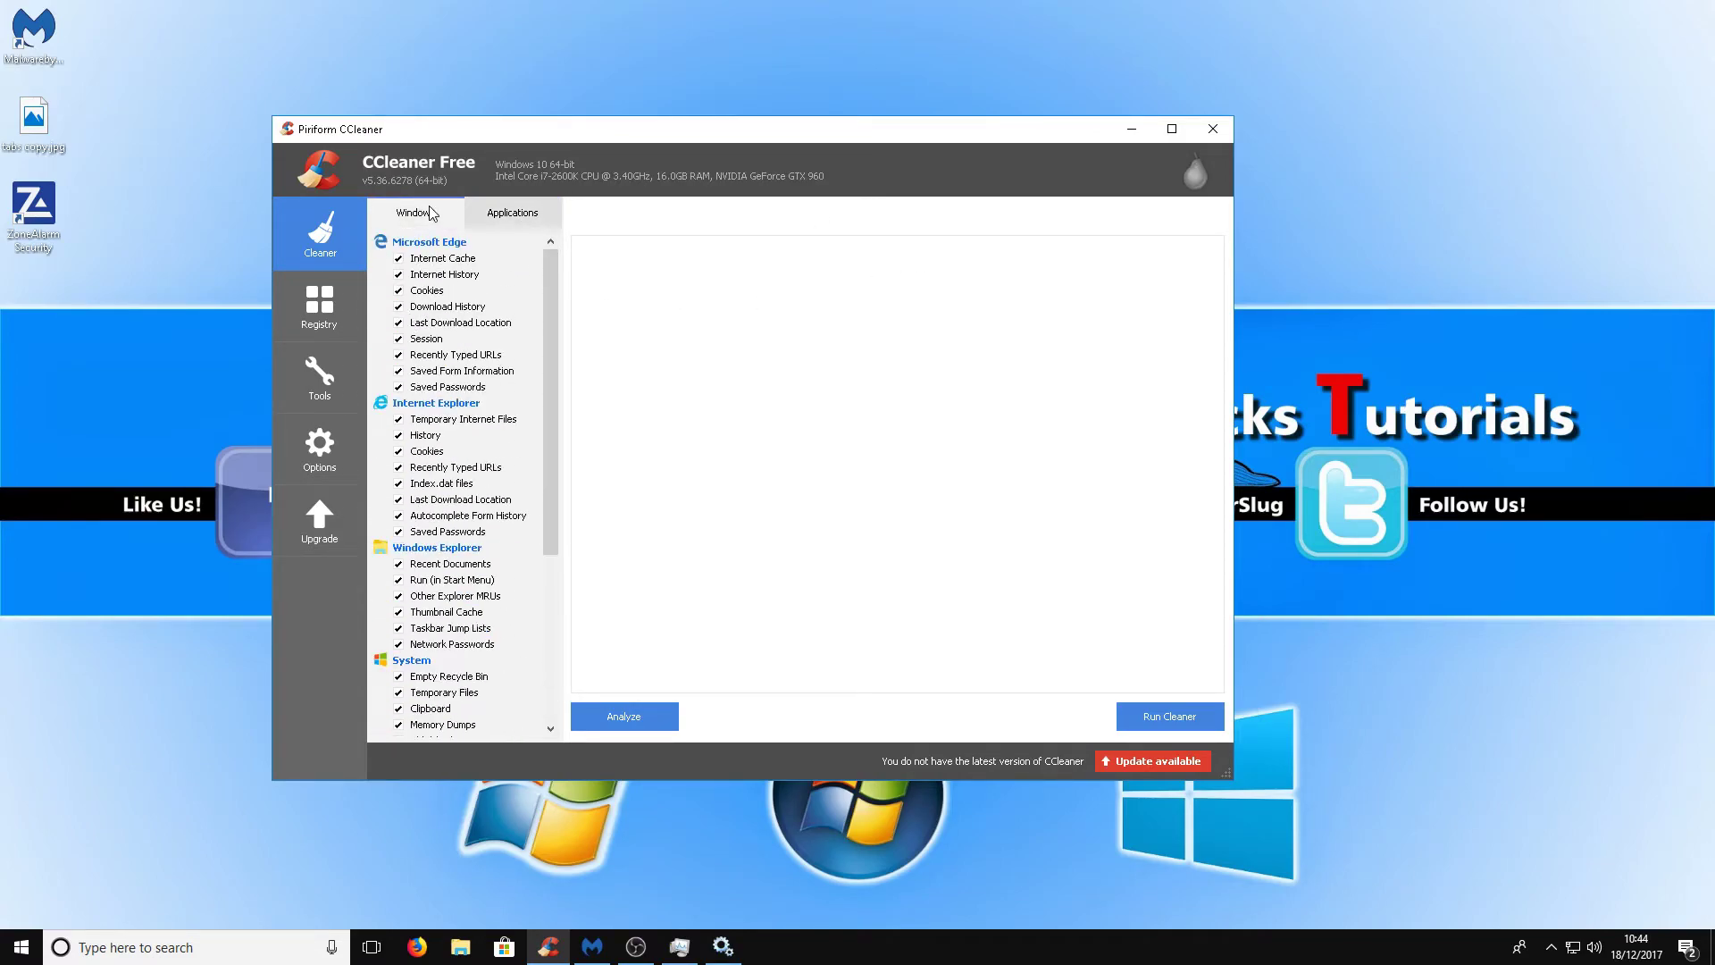
{"action": "left_click", "coordinate": [1170, 718]}
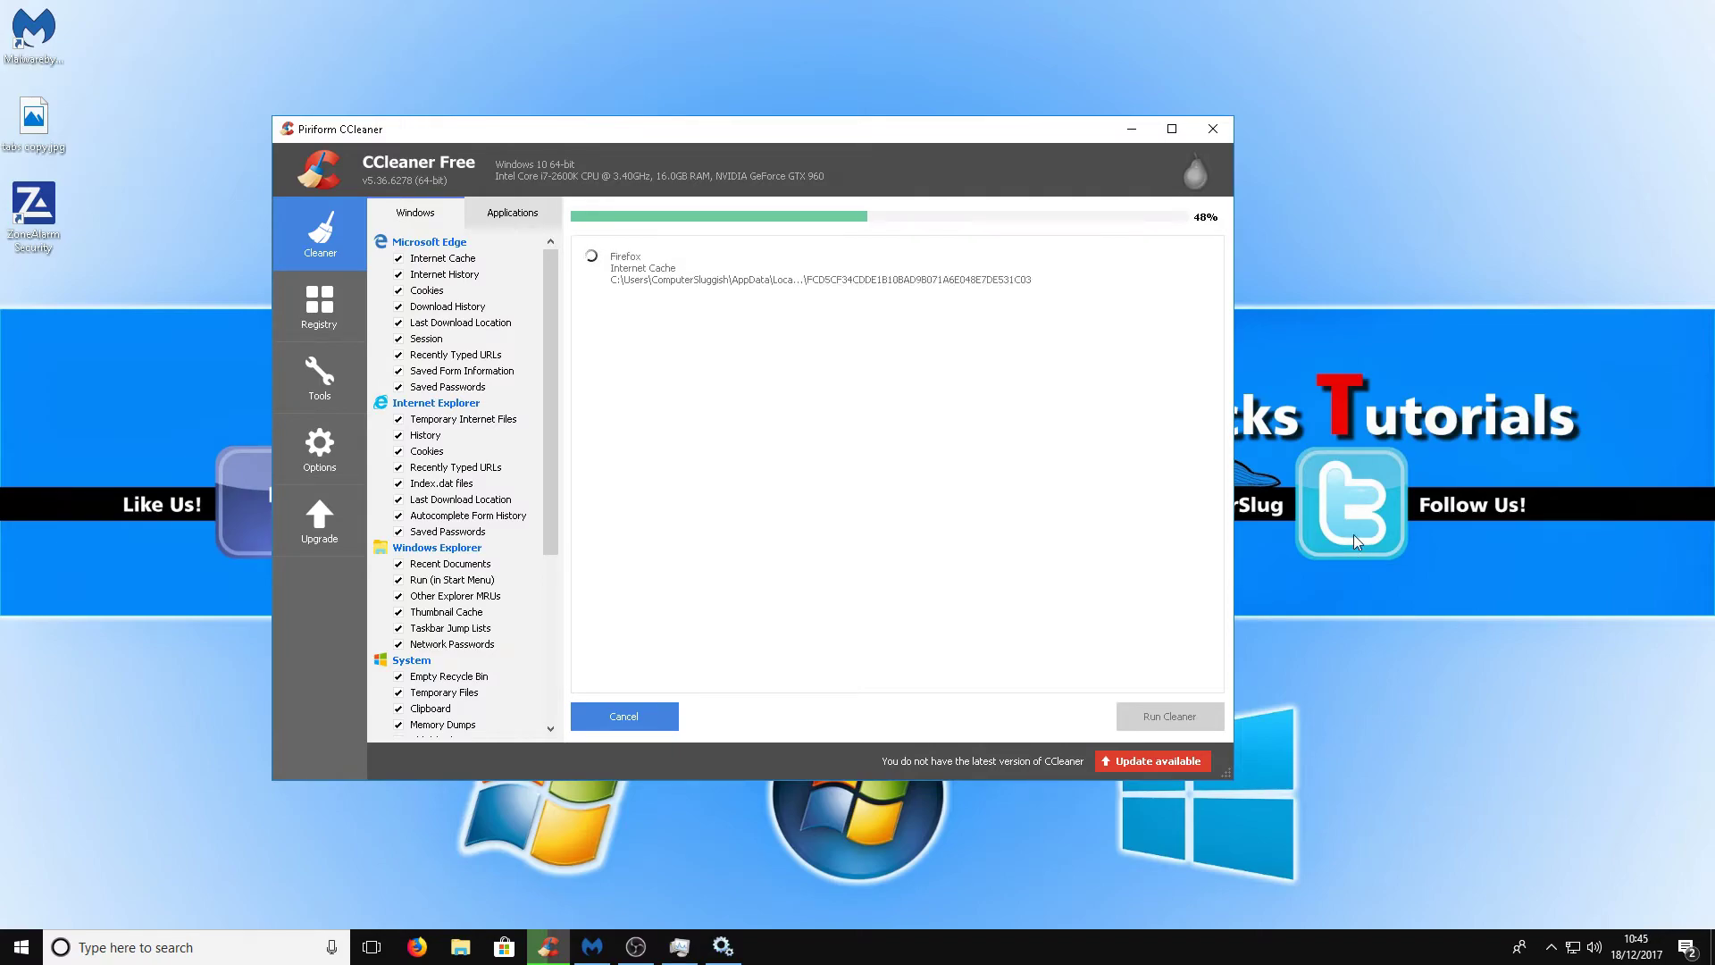
Launch Disk Clean-up via a 'disk' search with drive (C:) selected, then return to CCleaner.
{"action": "left_click", "coordinate": [187, 959]}
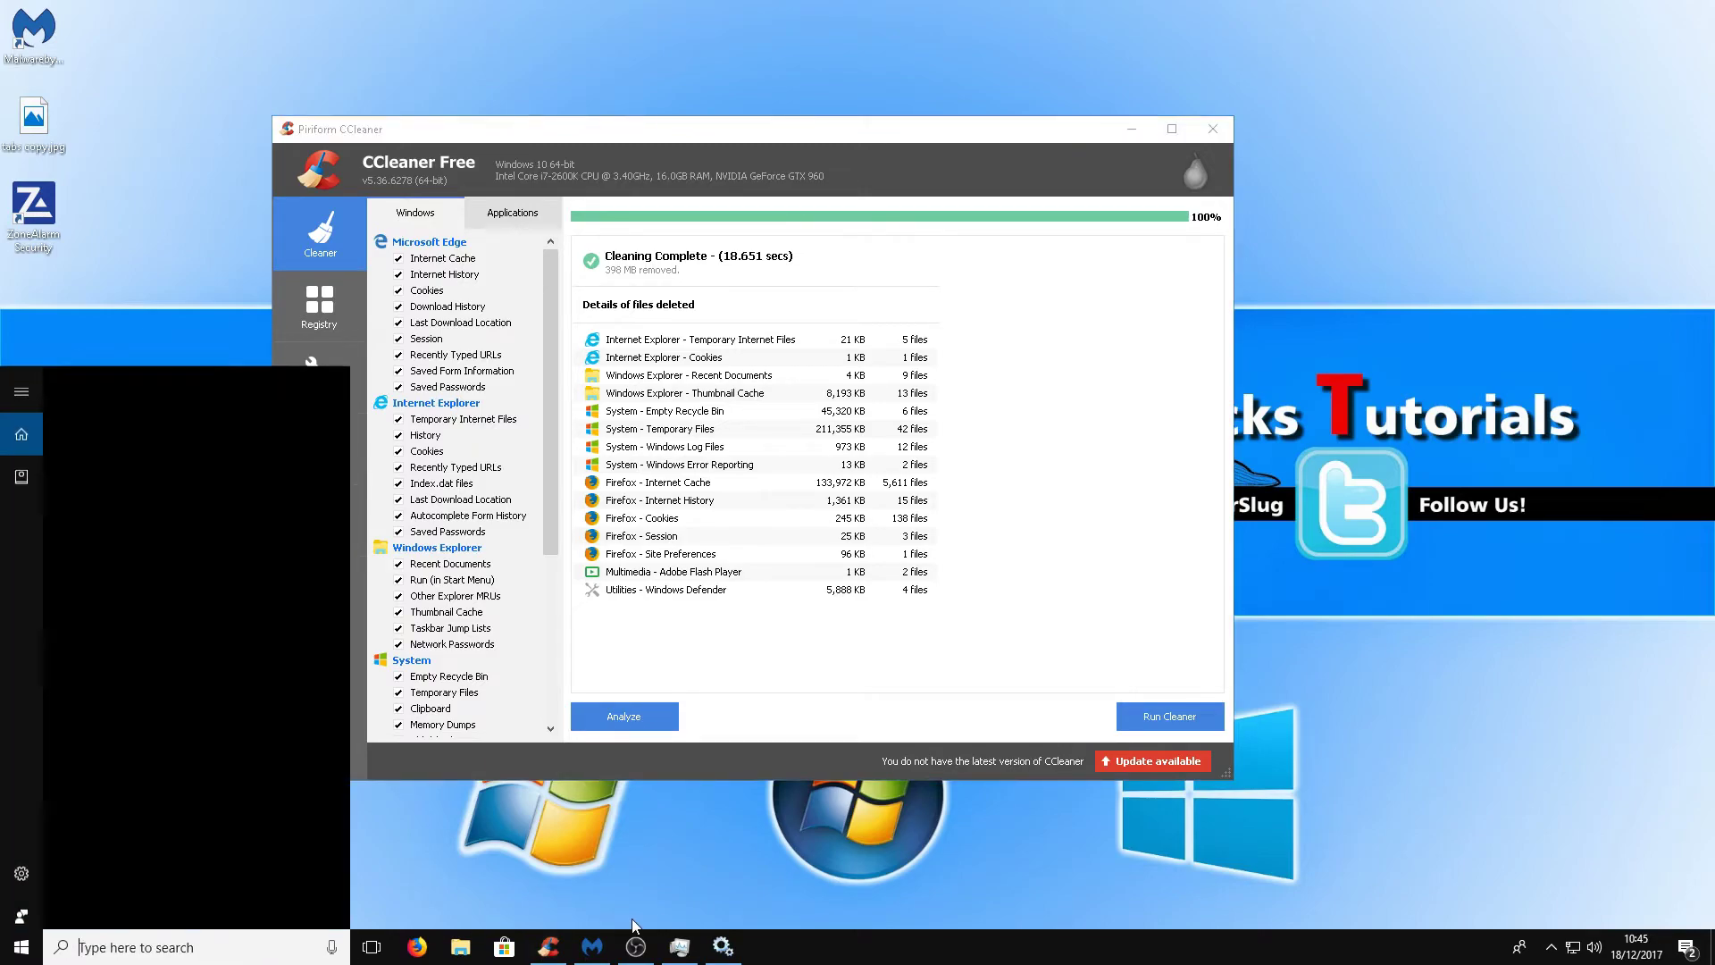
{"action": "type", "text": "disk"}
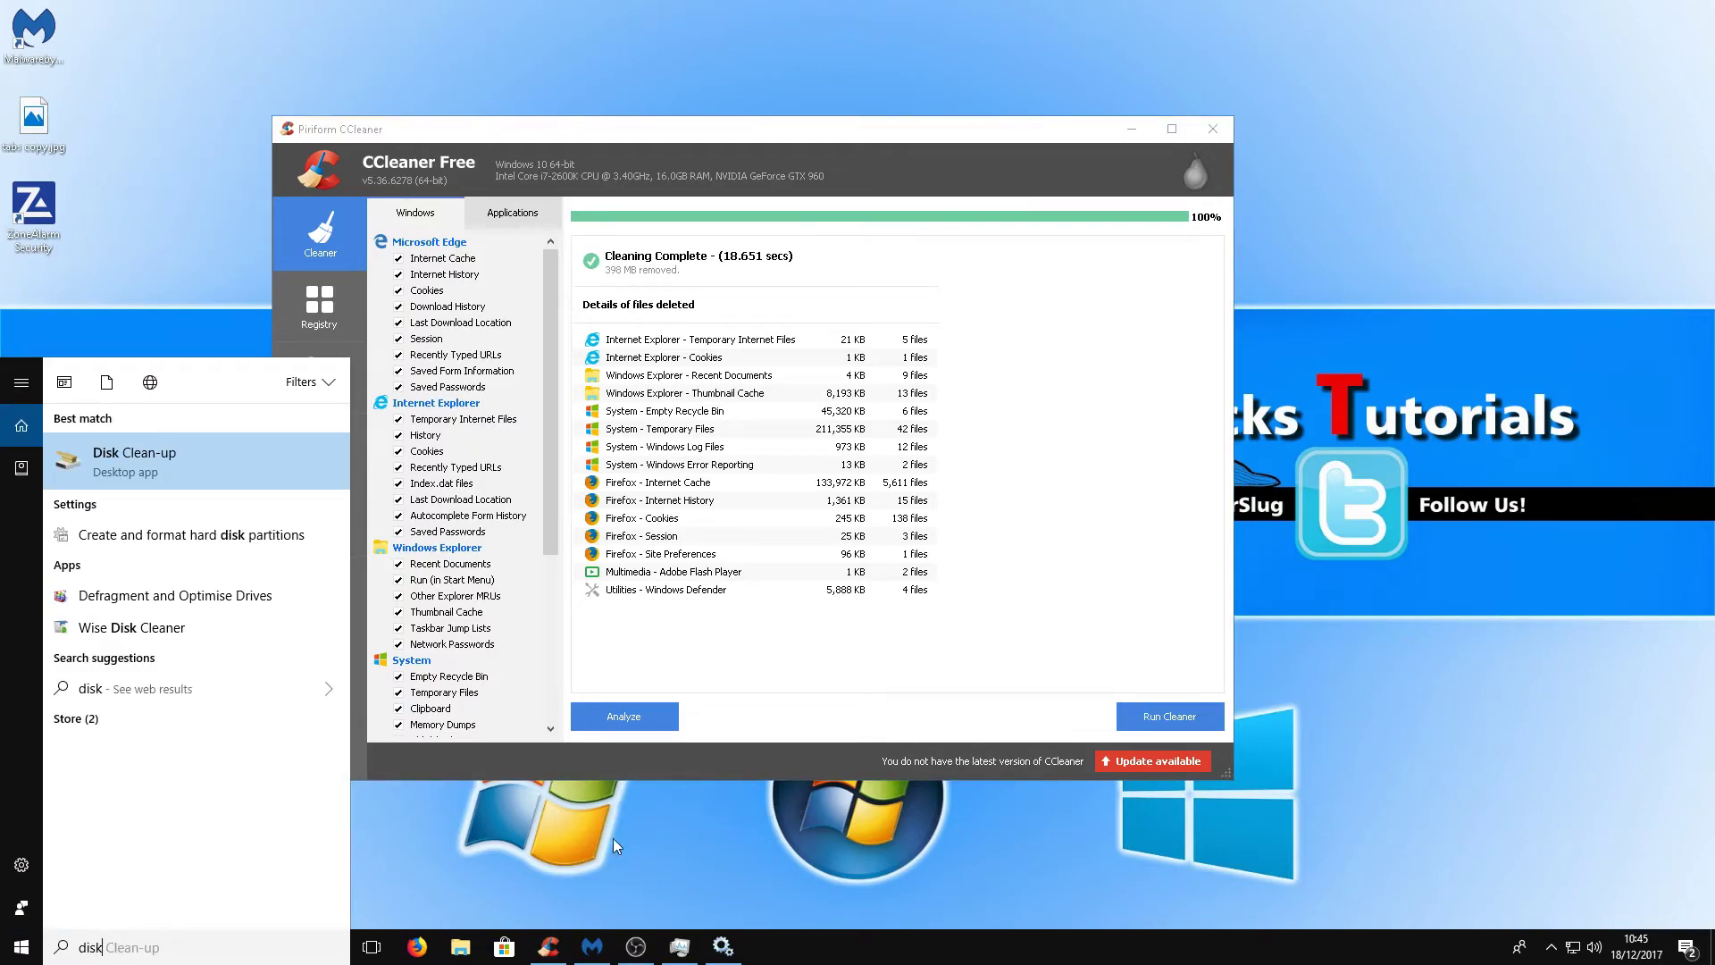
{"action": "left_click", "coordinate": [136, 460]}
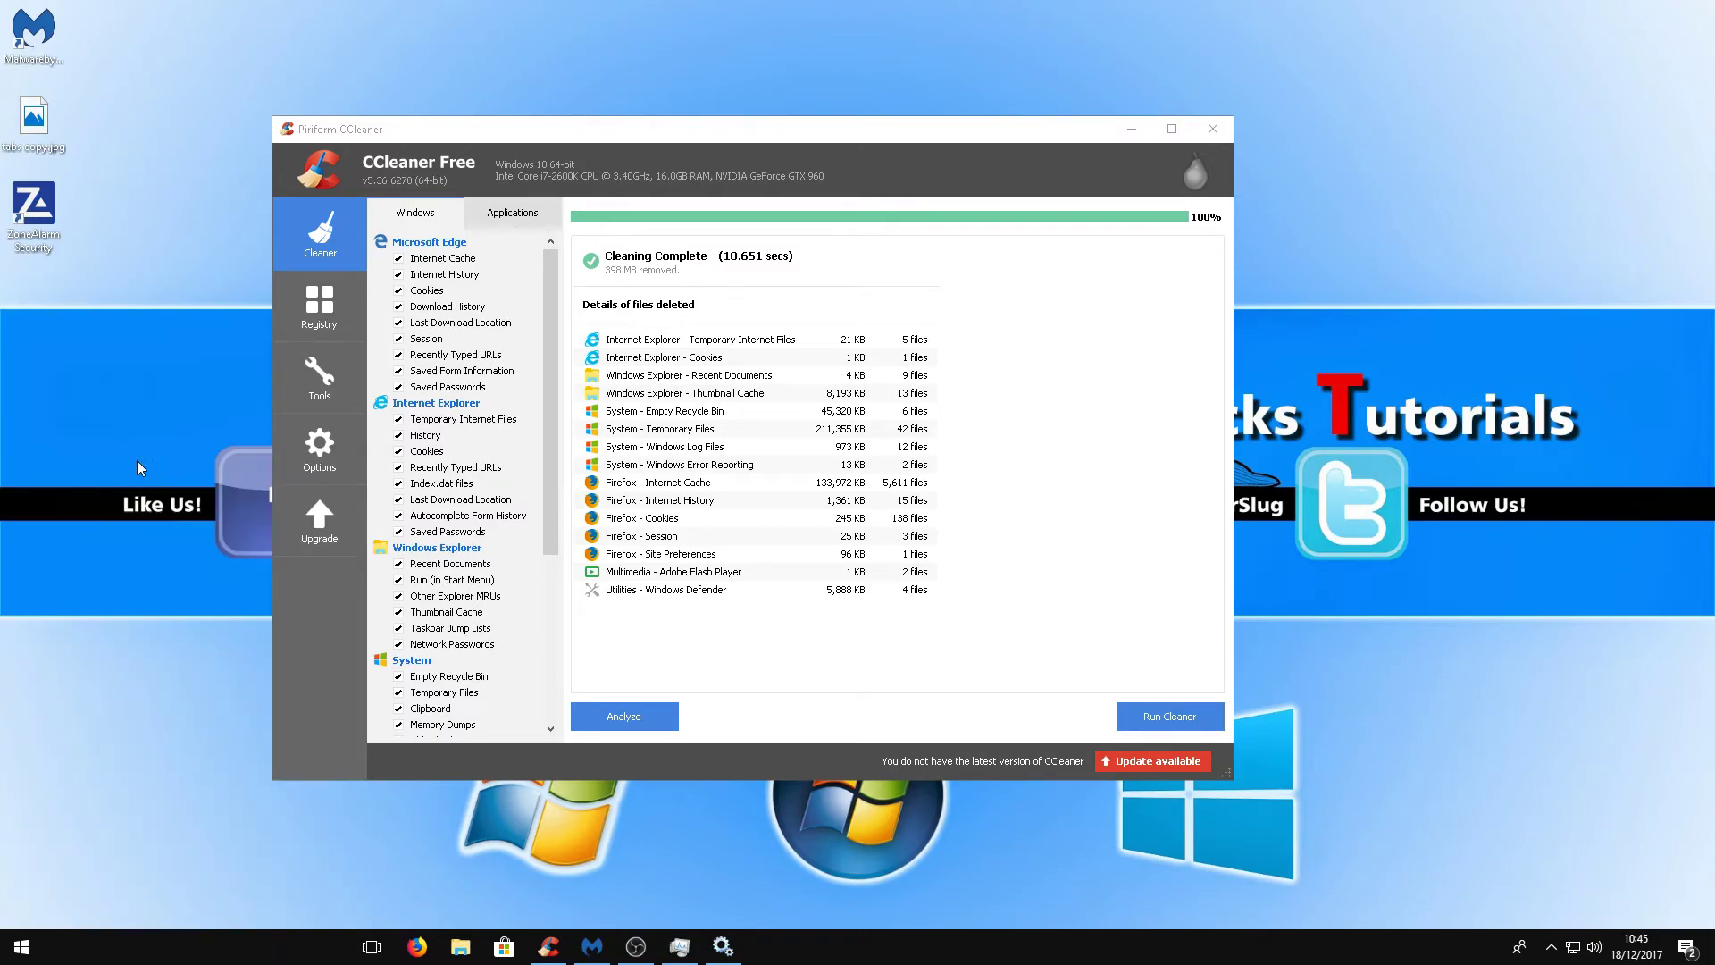
{"action": "left_click_drag", "start_coordinate": [1239, 308], "coordinate": [1170, 269]}
{"action": "left_click", "coordinate": [1247, 341]}
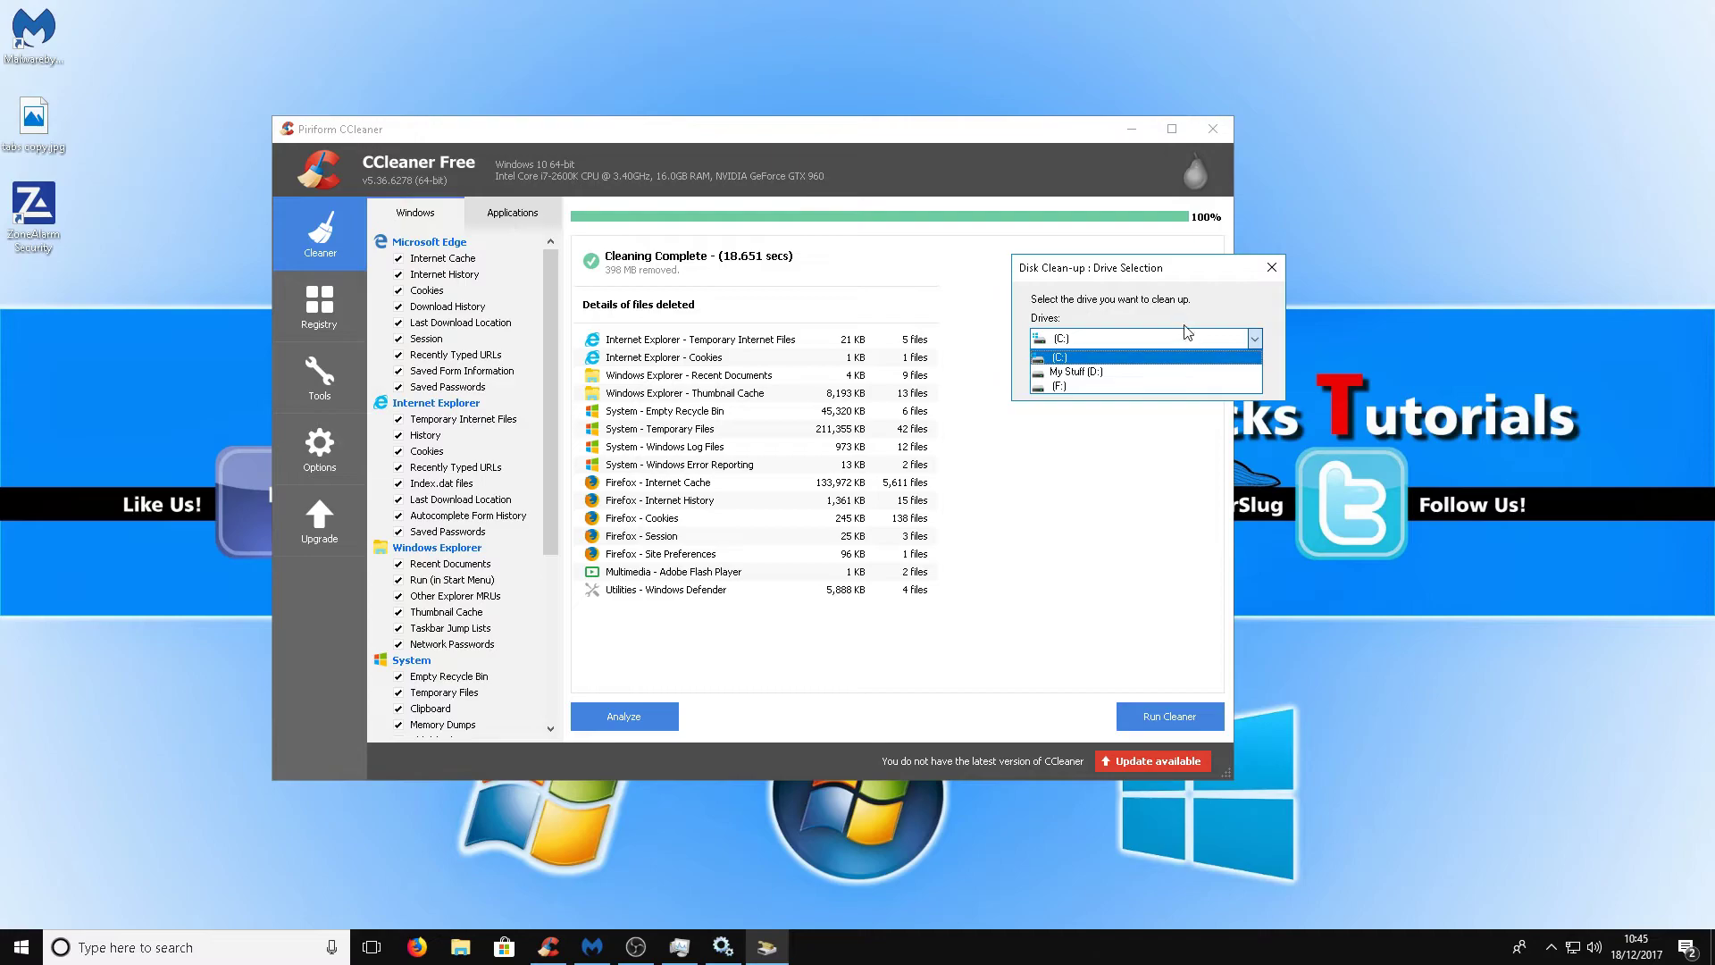
{"action": "left_click", "coordinate": [1132, 289]}
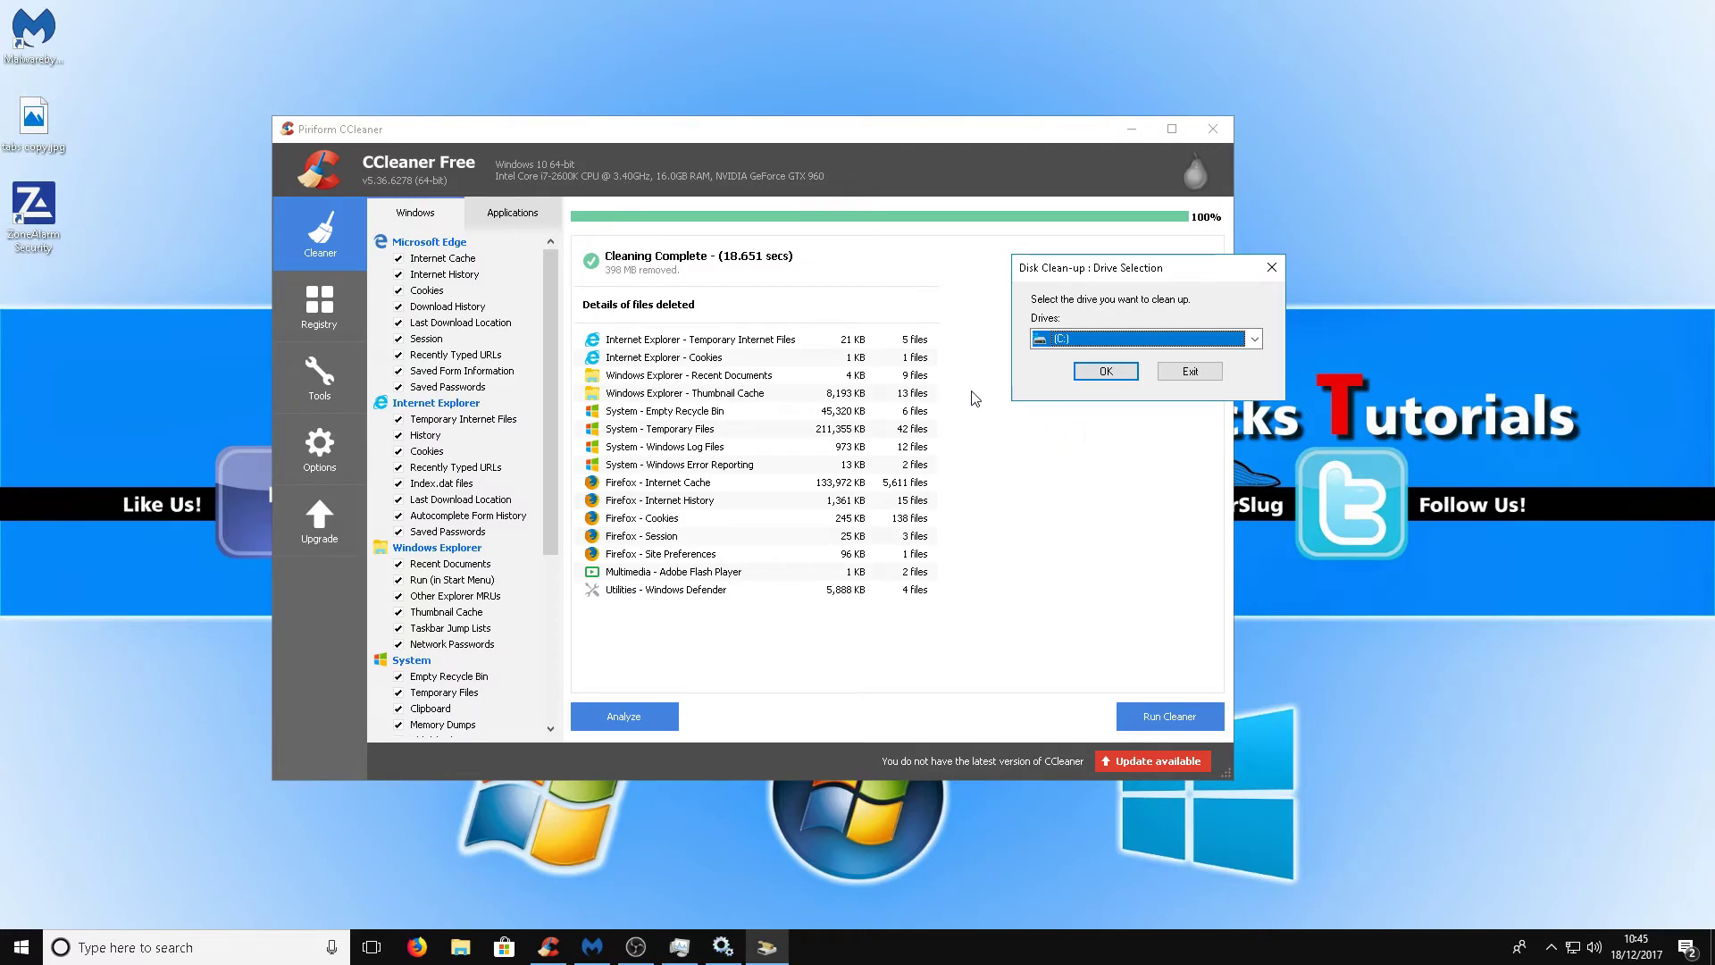
{"action": "left_click", "coordinate": [751, 136]}
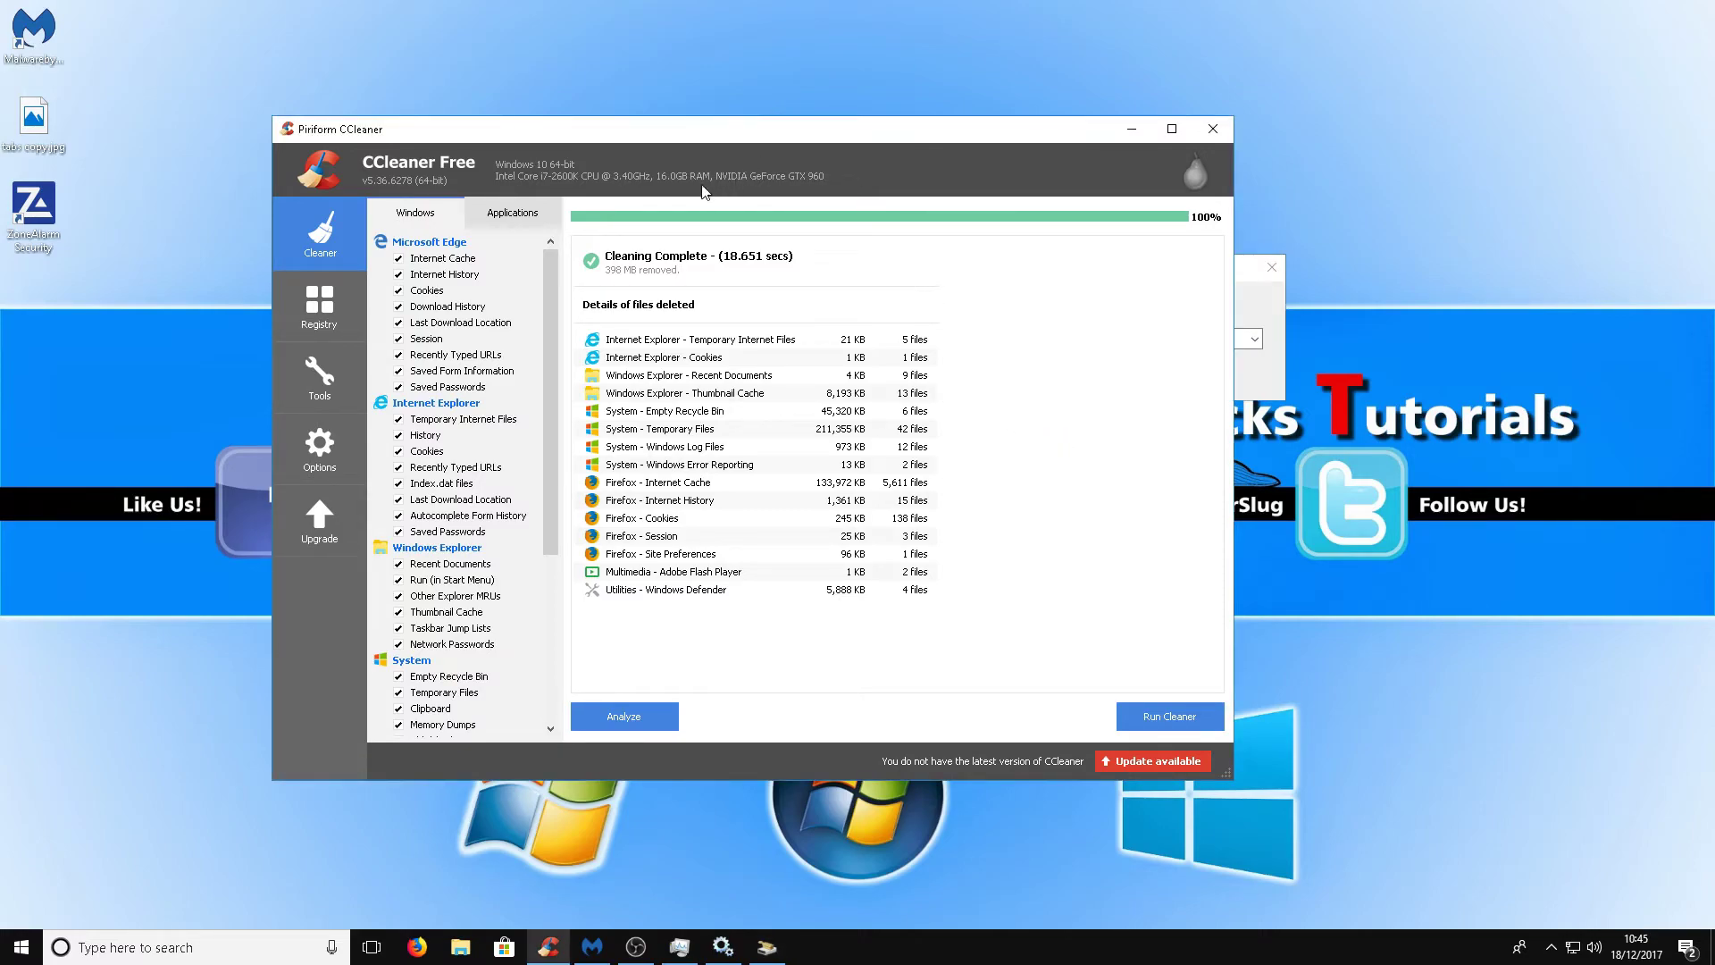
Scan the registry in CCleaner and fix all 231 found issues.
{"action": "left_click", "coordinate": [321, 319]}
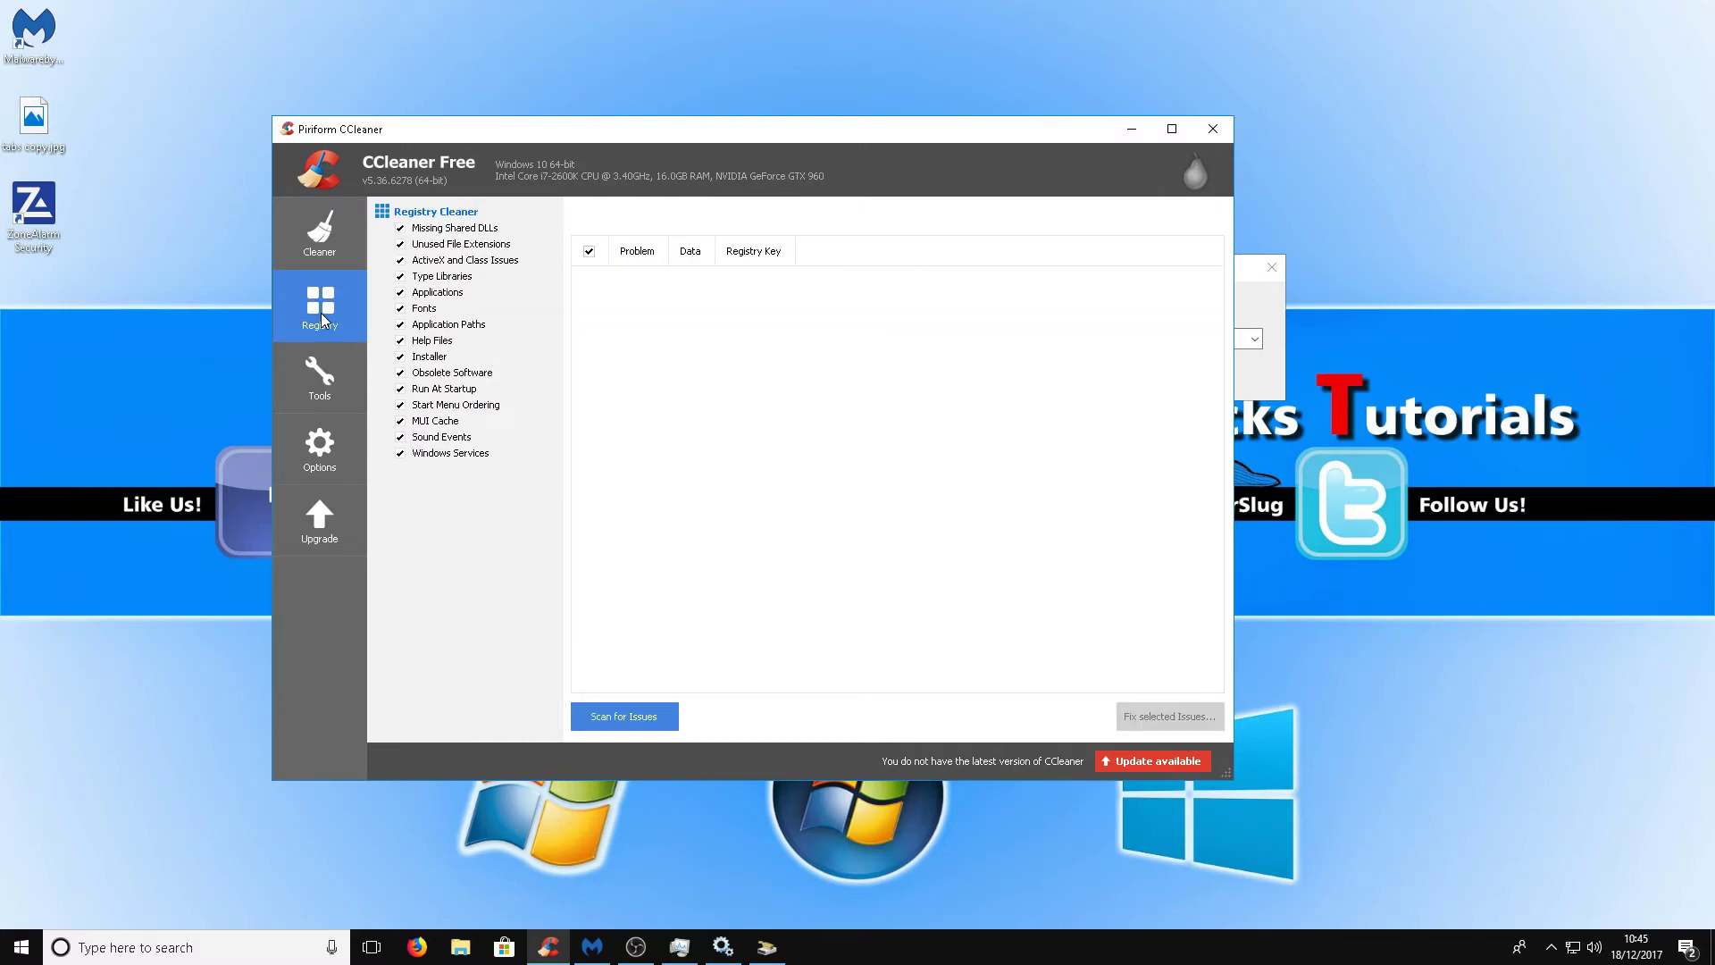
{"action": "left_click", "coordinate": [641, 720]}
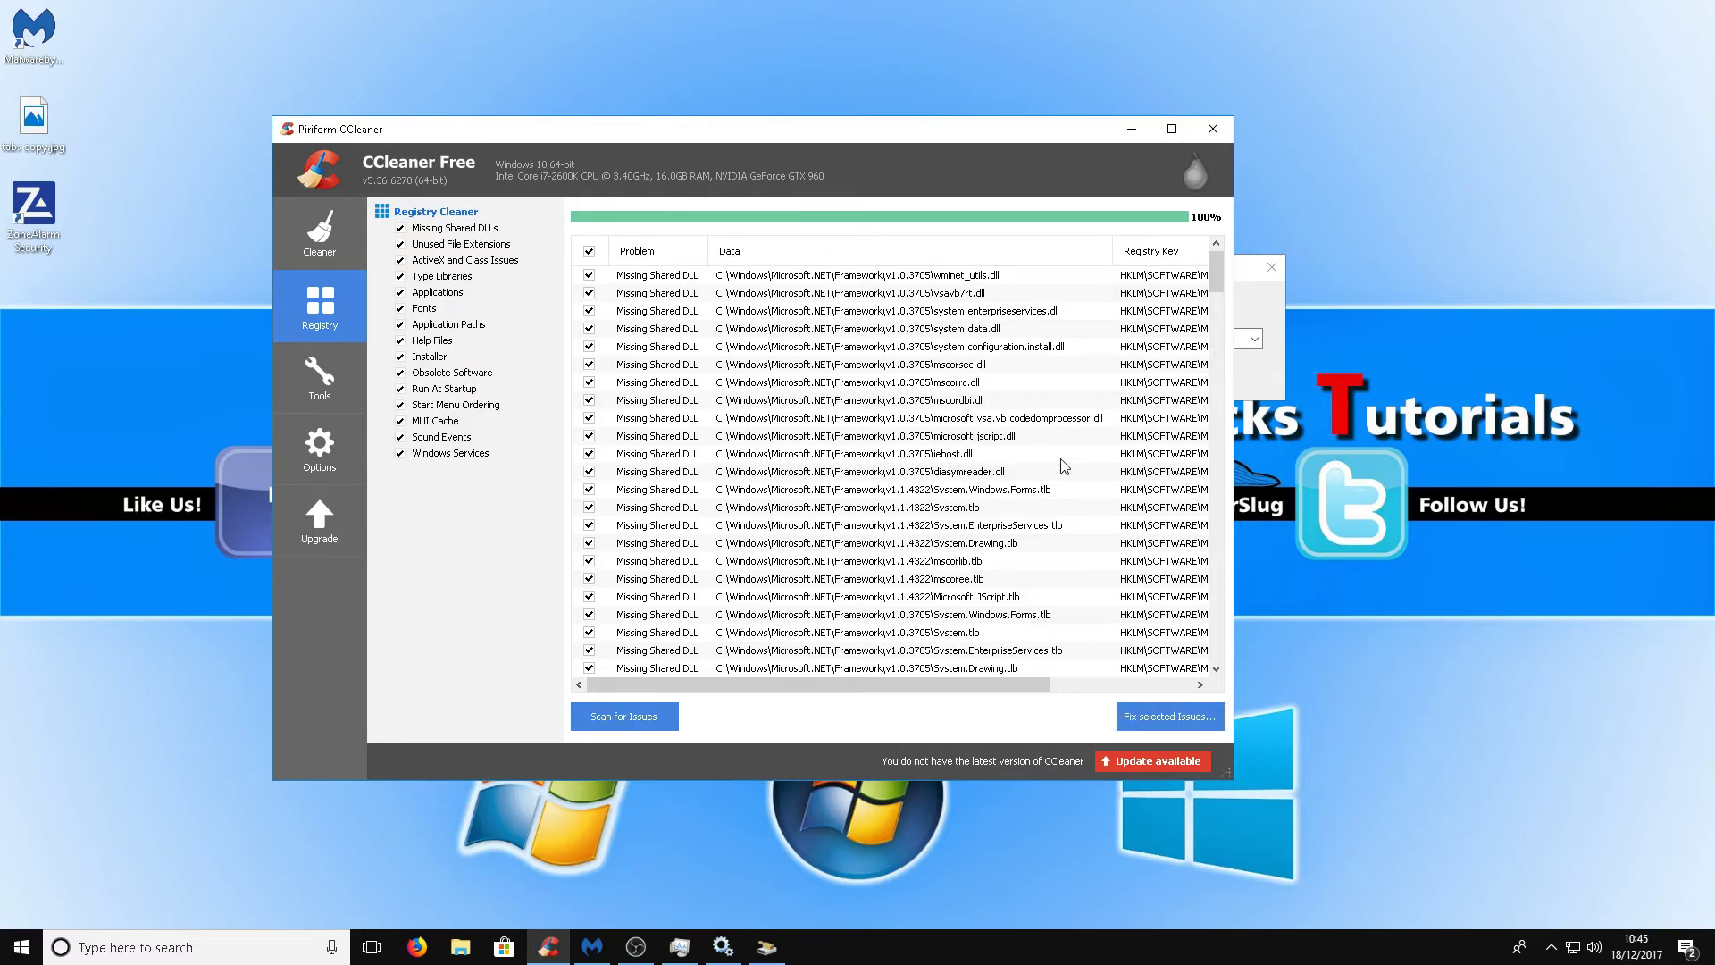
{"action": "left_click", "coordinate": [1202, 720]}
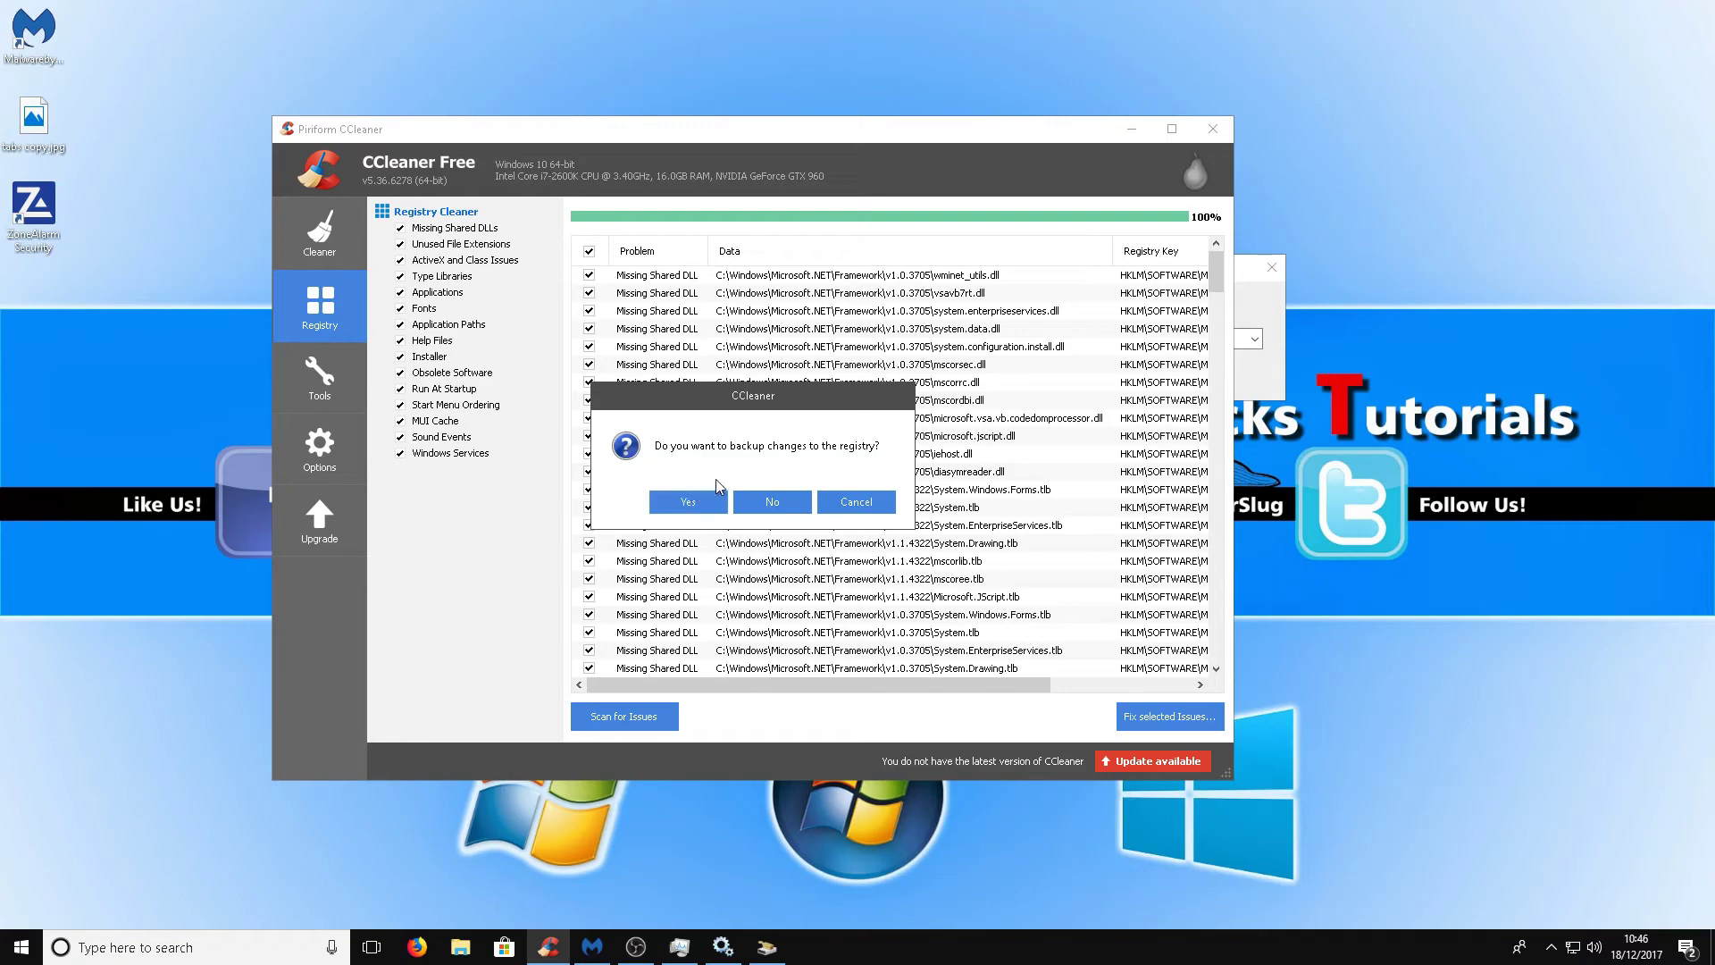
{"action": "left_click", "coordinate": [776, 507]}
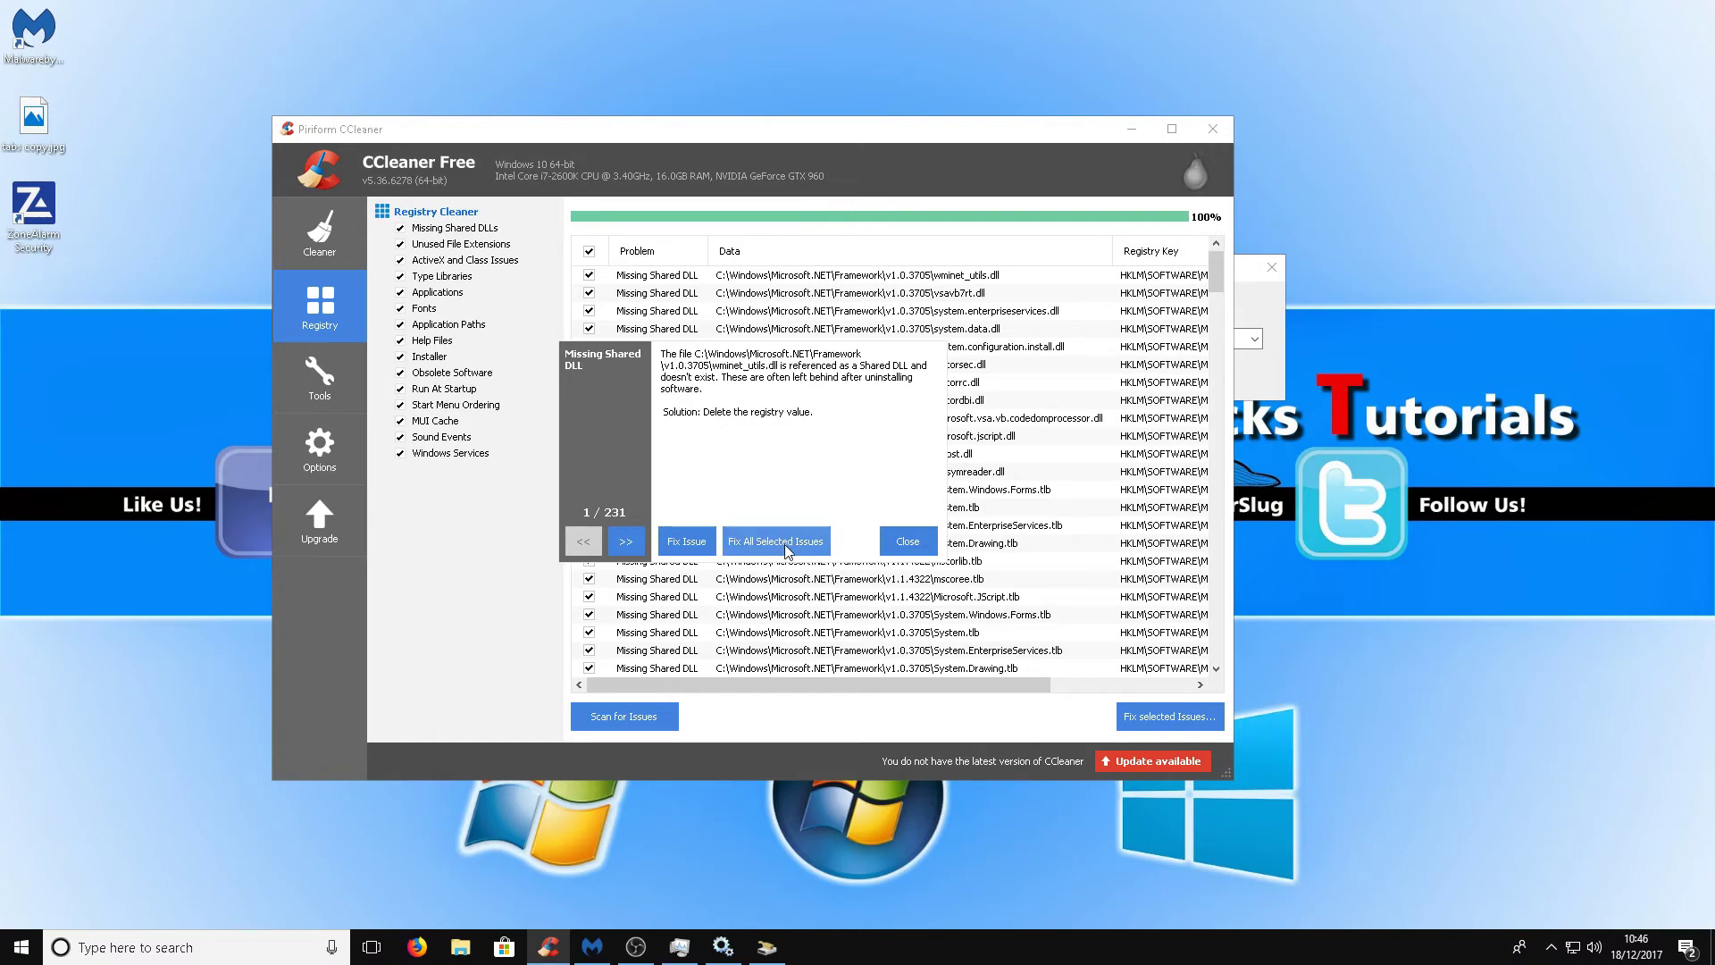
{"action": "left_click", "coordinate": [788, 543]}
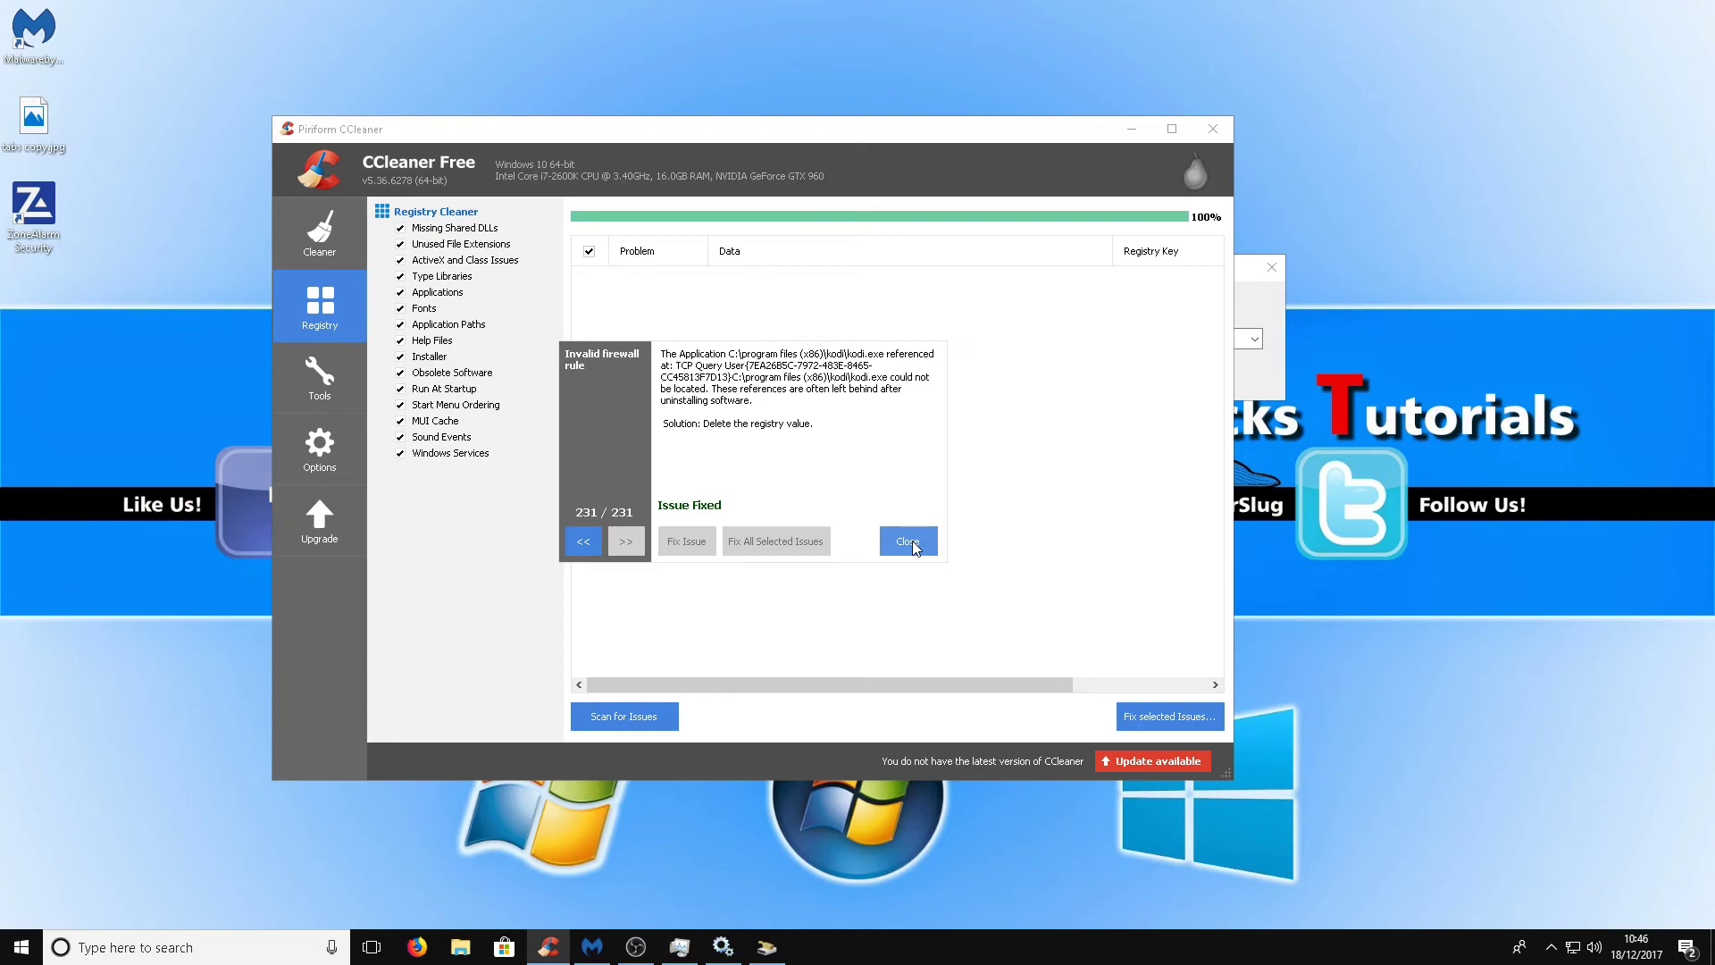
{"action": "left_click", "coordinate": [908, 542]}
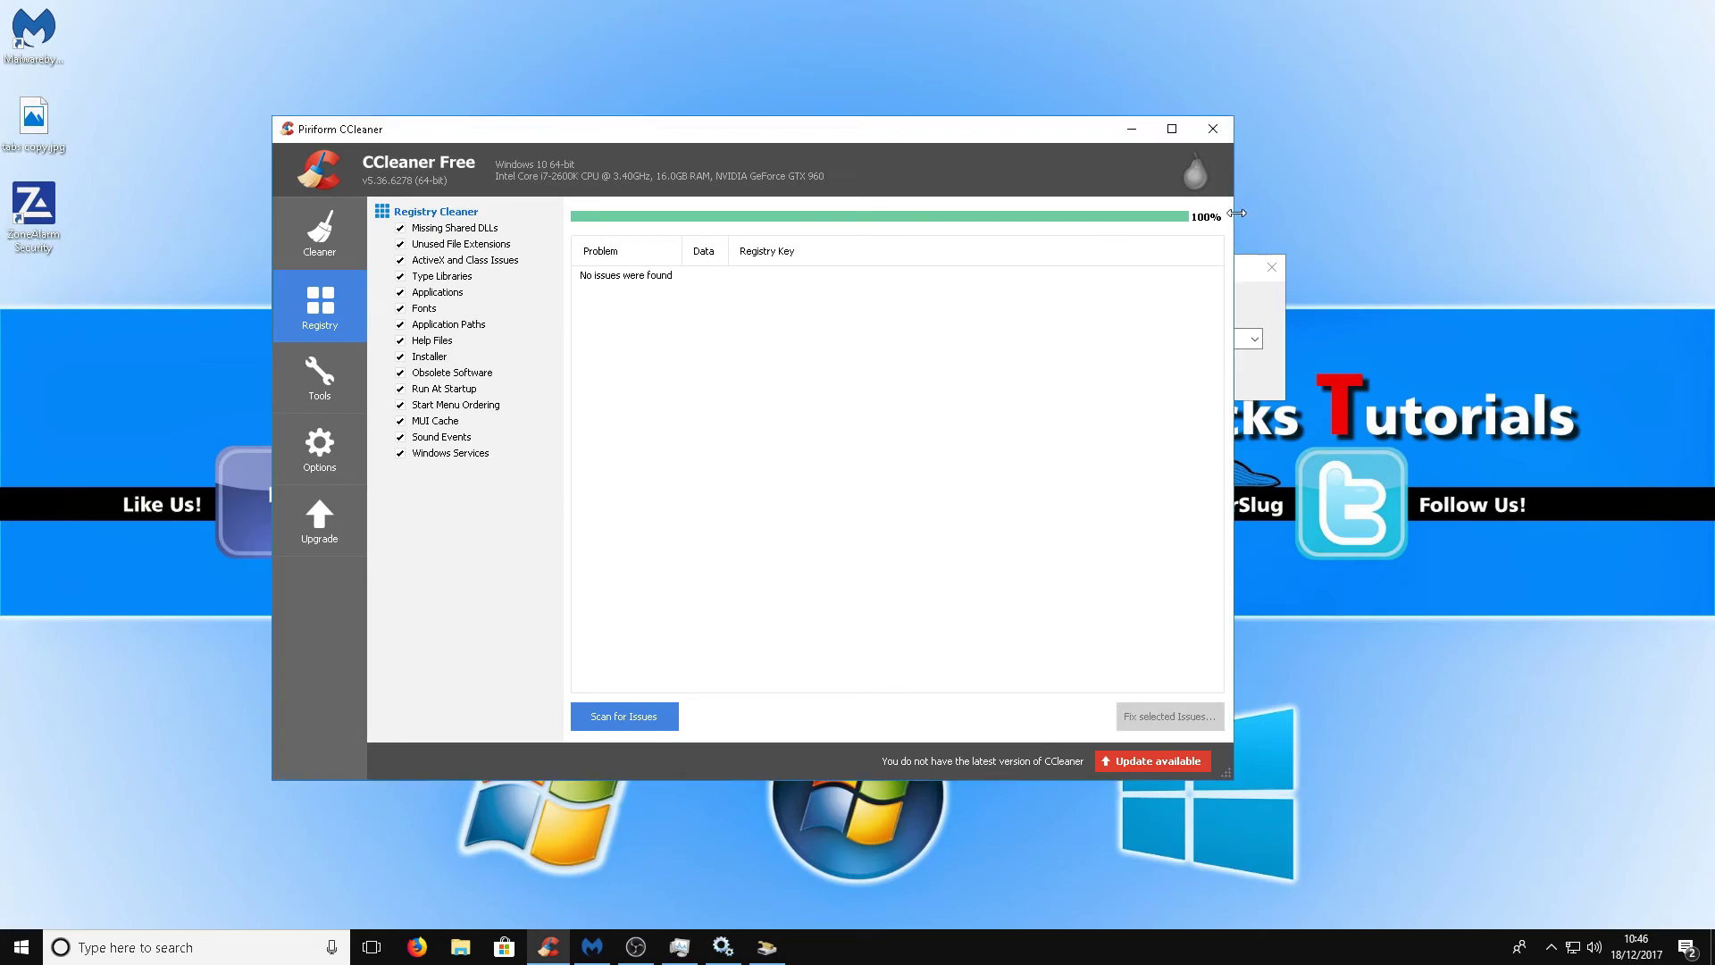
Minimise CCleaner and start a threat scan in Malwarebytes.
{"action": "left_click", "coordinate": [1136, 131]}
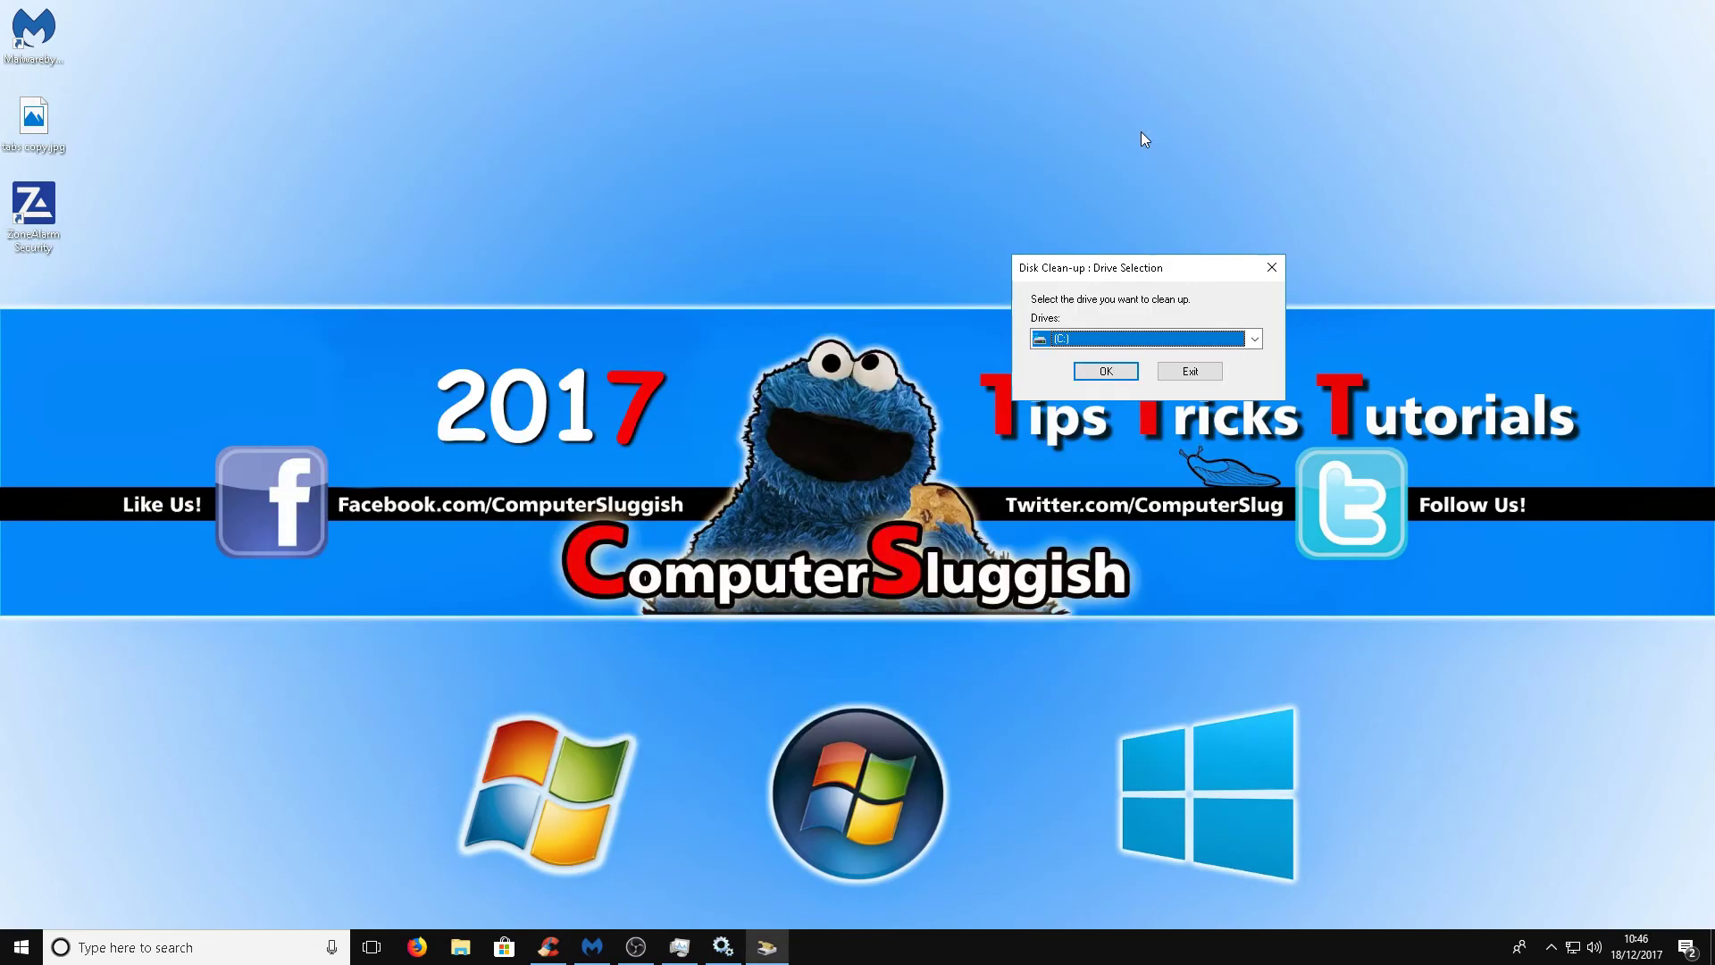
{"action": "left_click", "coordinate": [593, 947]}
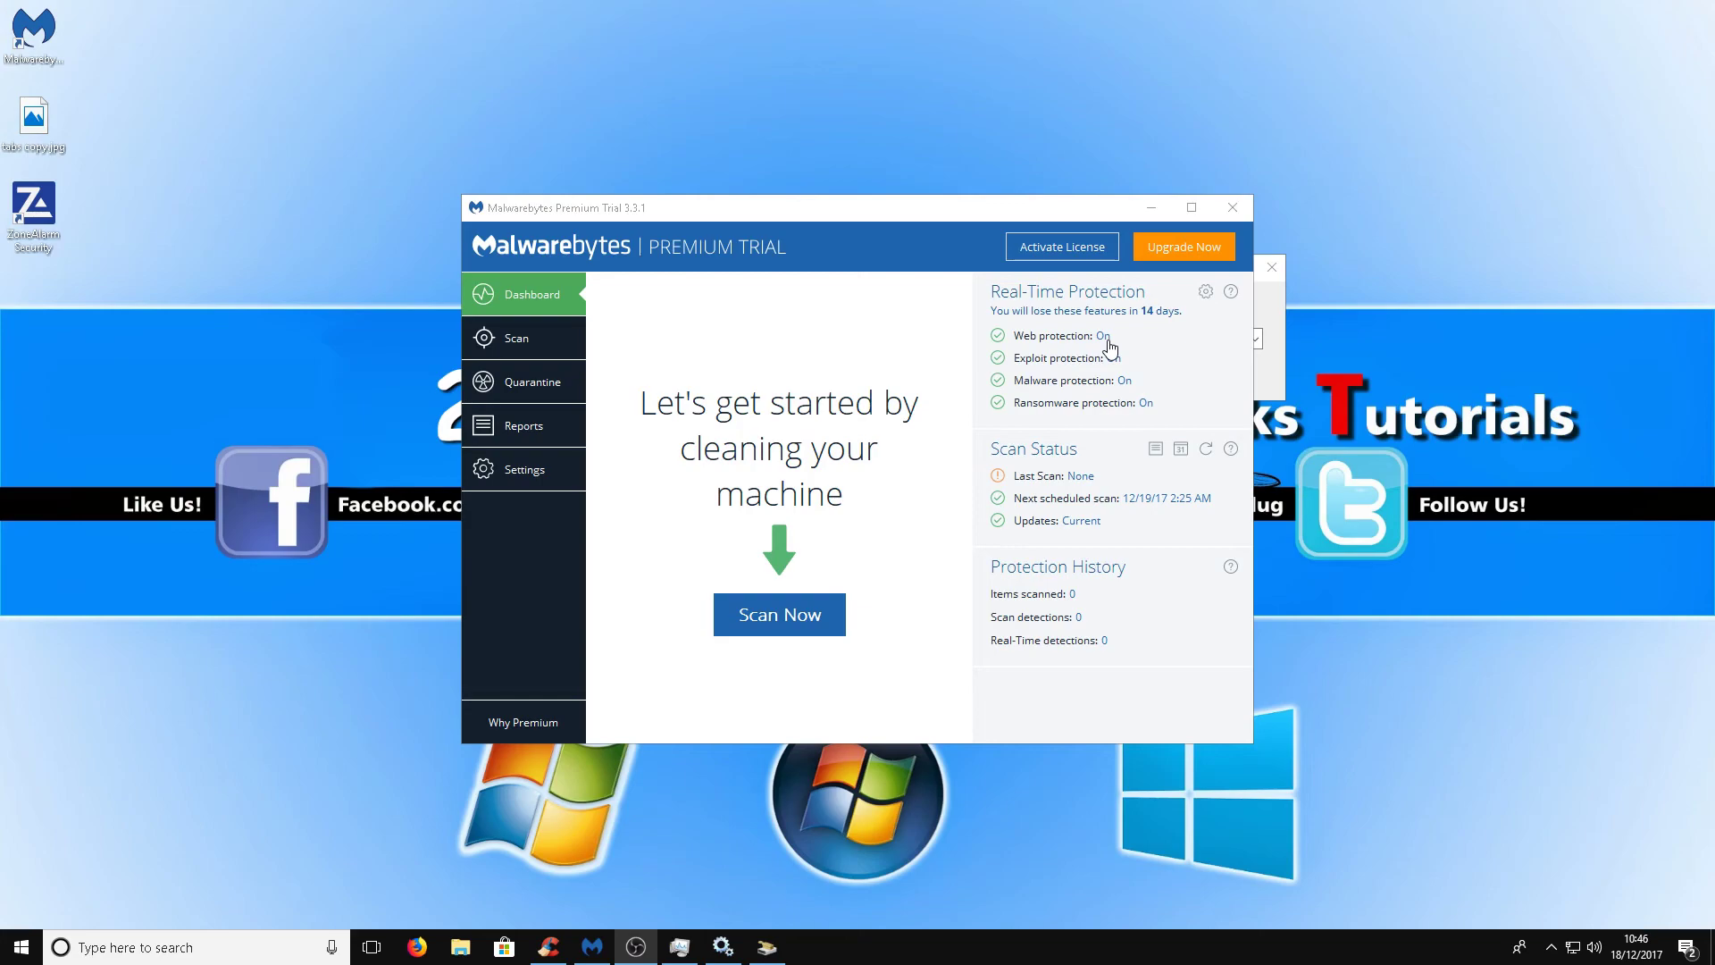
{"action": "left_click", "coordinate": [796, 633]}
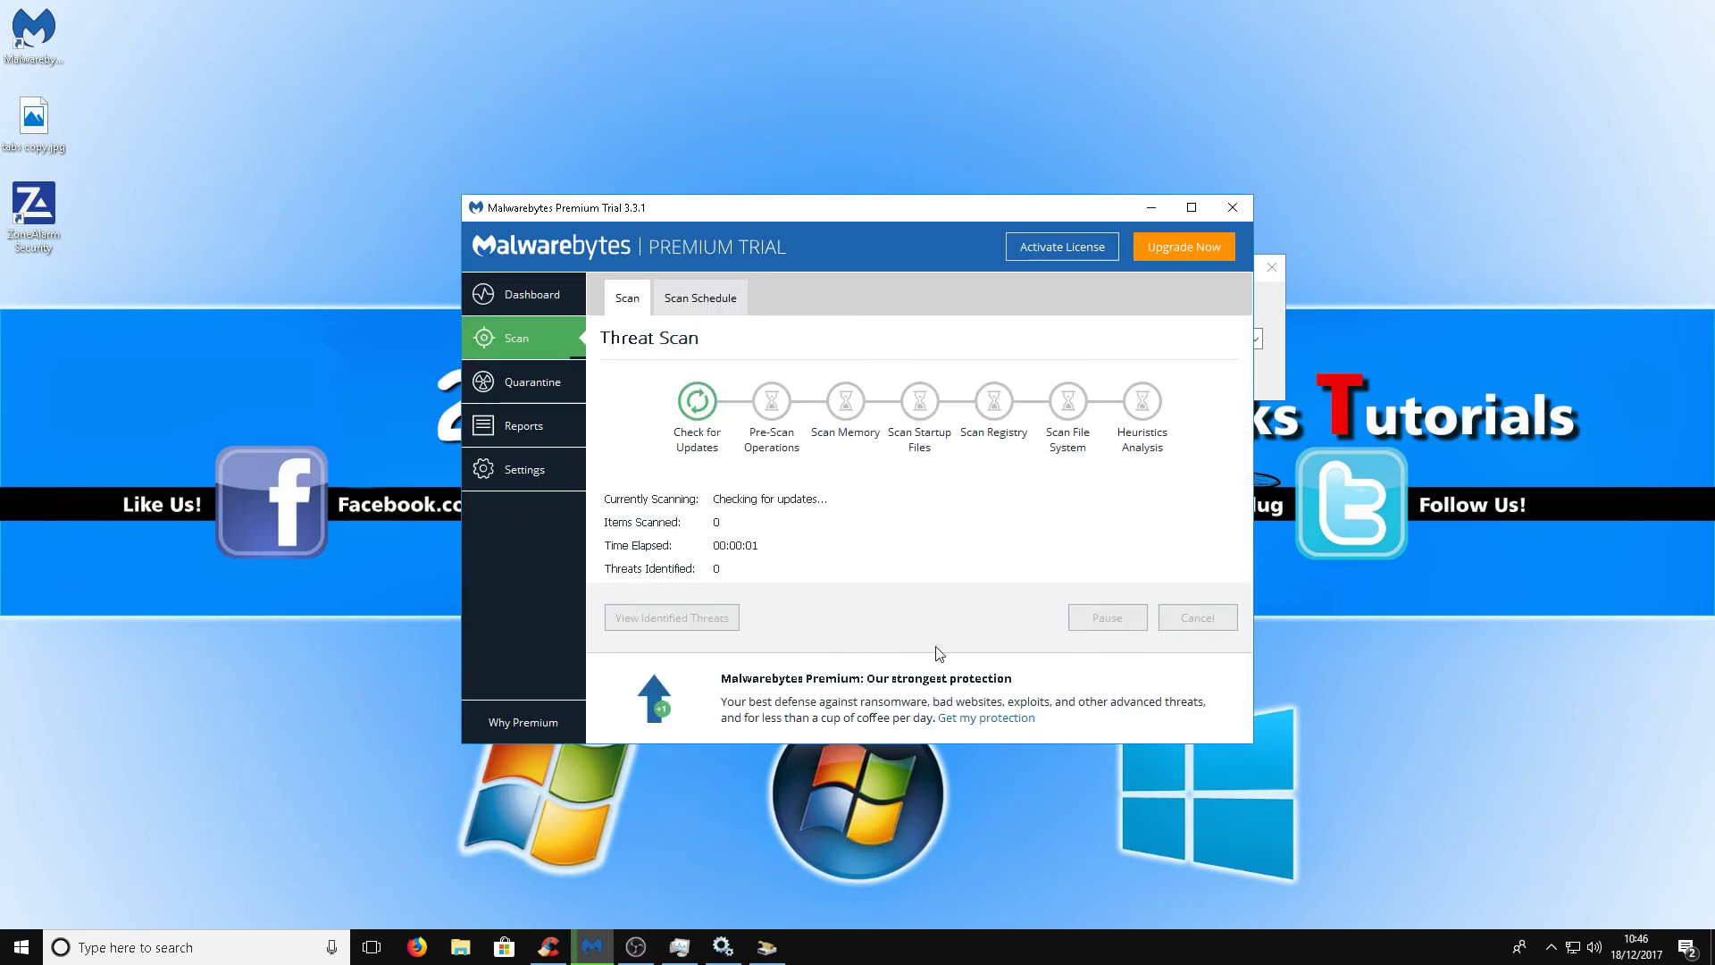